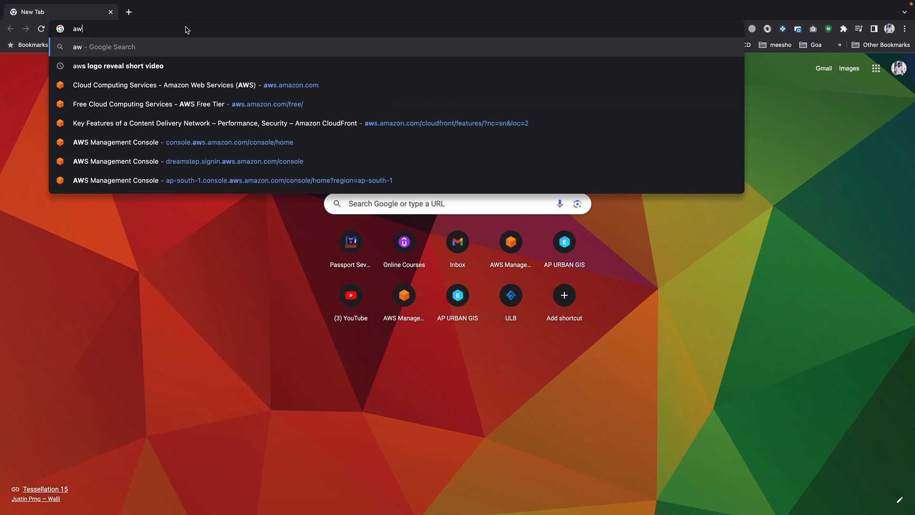
# - Open the AWS Management Console, switch the region to Asia Pacific (Mumbai) and go to S3
pyautogui.press('Return')
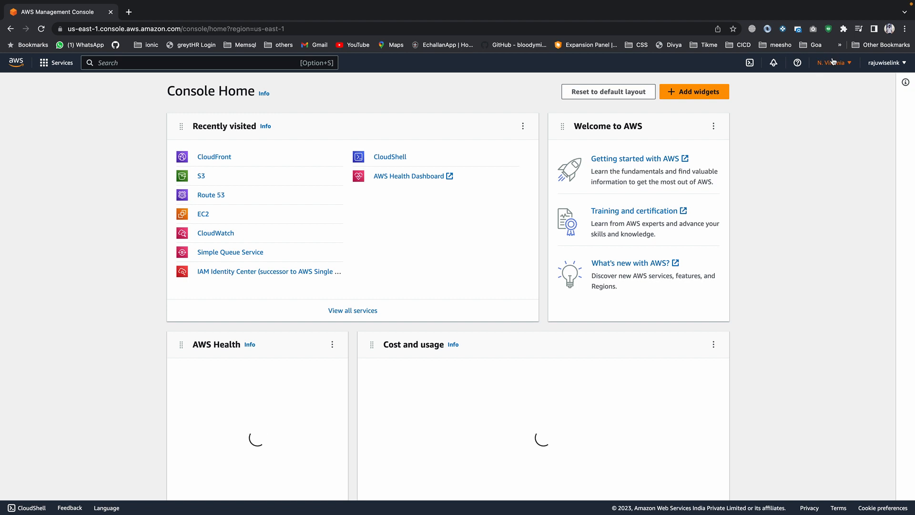
pyautogui.click(834, 61)
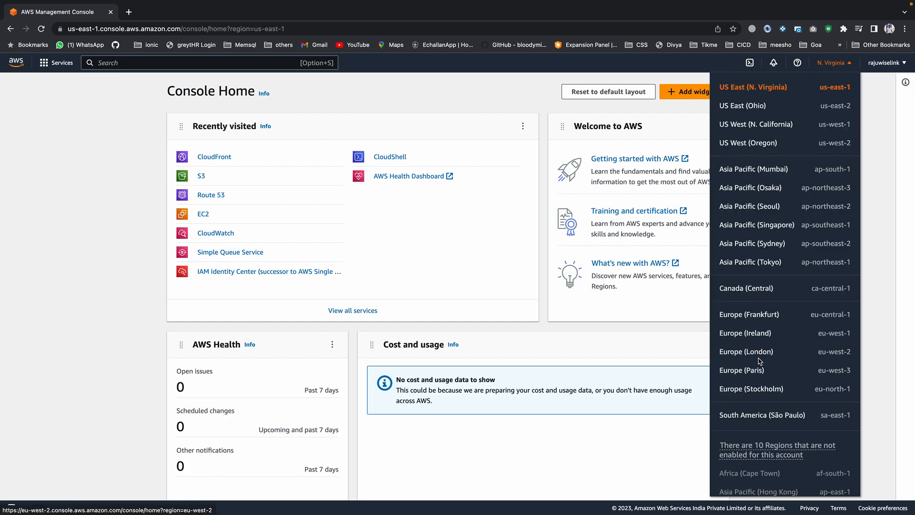
pyautogui.click(773, 173)
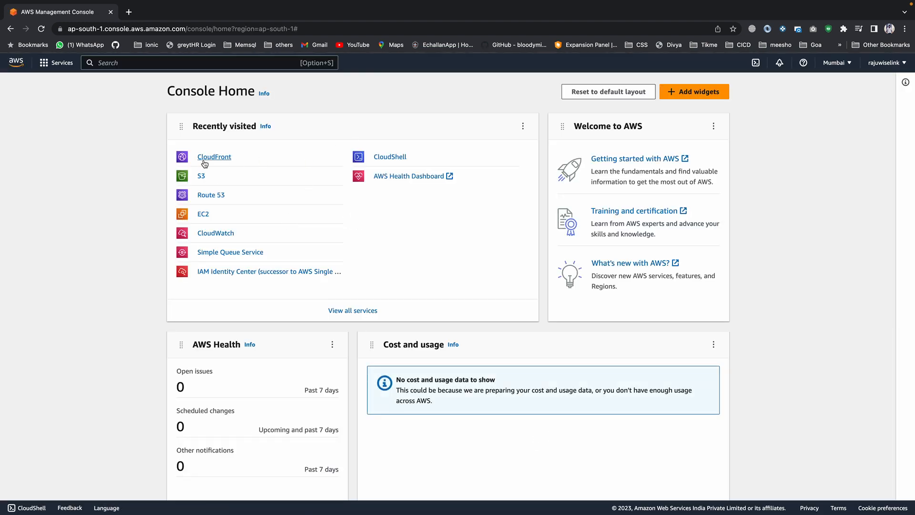
pyautogui.click(203, 176)
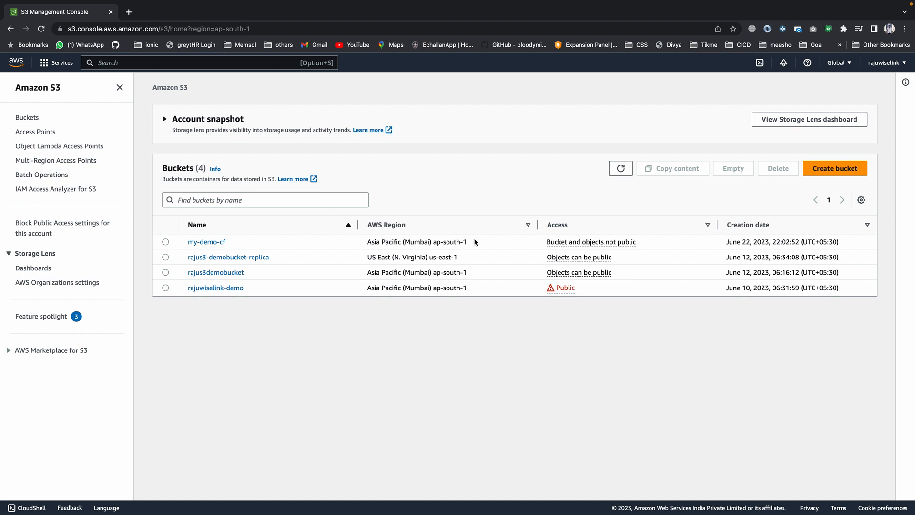
# - Start a new bucket named my-demo-cloudfront and review its ownership, public access, versioning and encryption settings
pyautogui.click(836, 168)
pyautogui.click(95, 208)
pyautogui.write('my-demo-cloudfront')
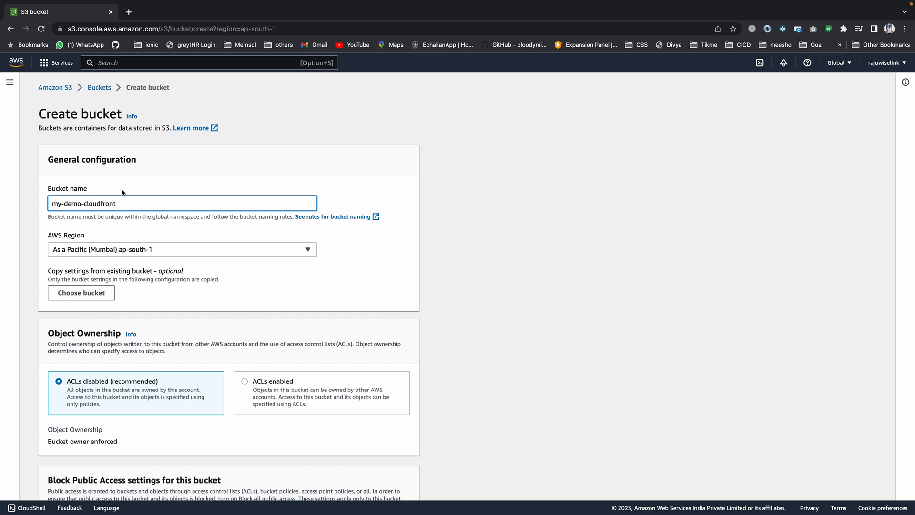
pyautogui.scroll(-5, 120, 214)
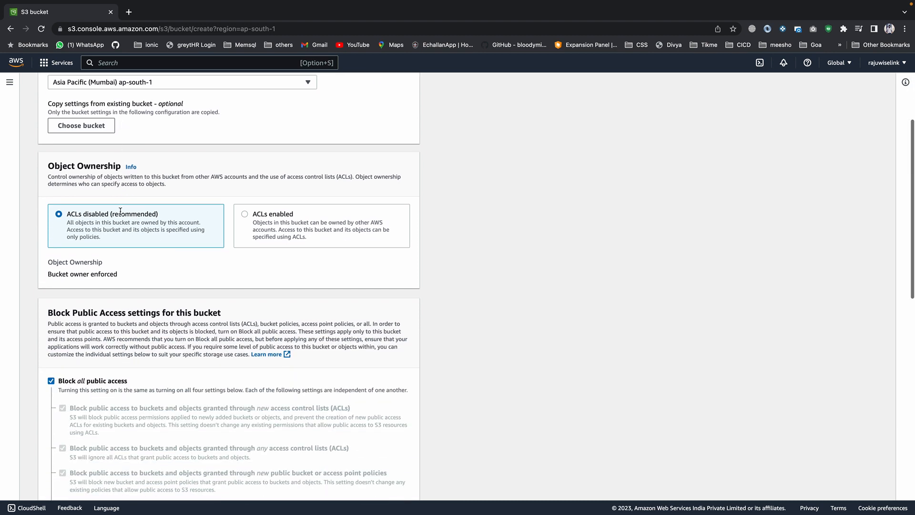
pyautogui.scroll(-7, 121, 211)
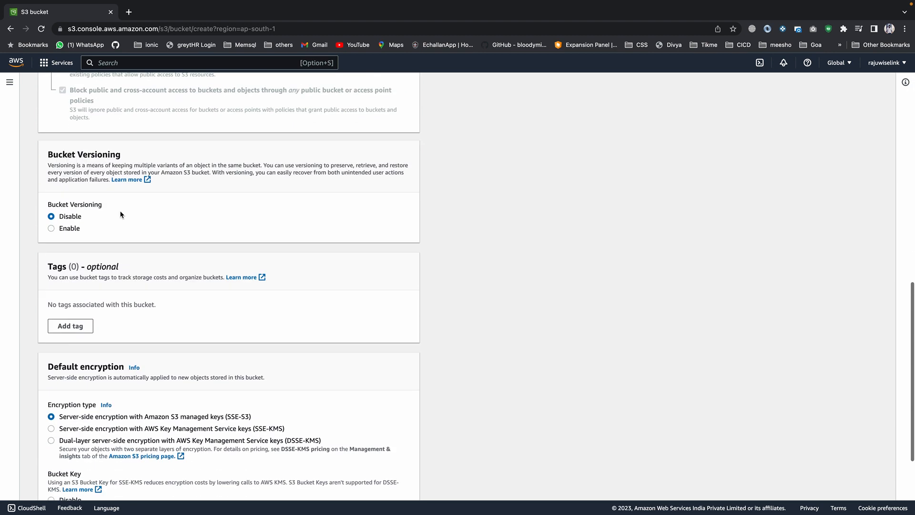
pyautogui.scroll(3, 153, 149)
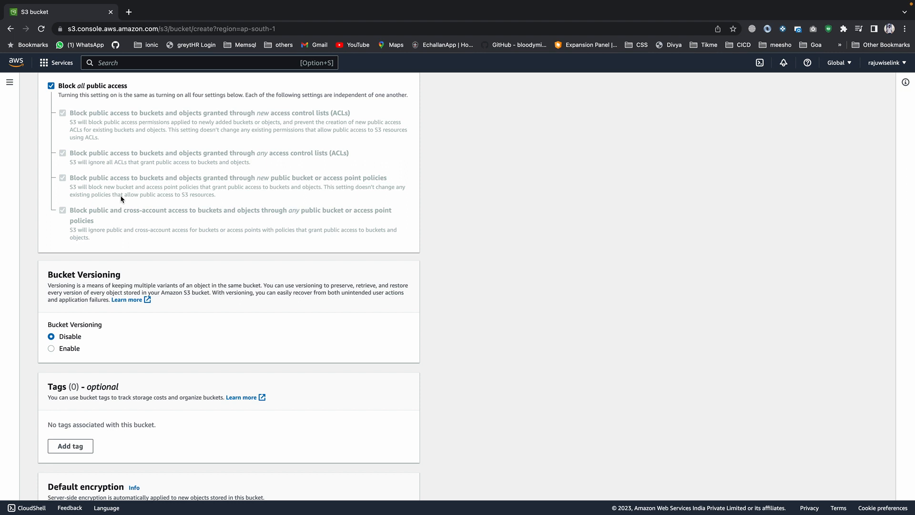
pyautogui.scroll(-5, 134, 209)
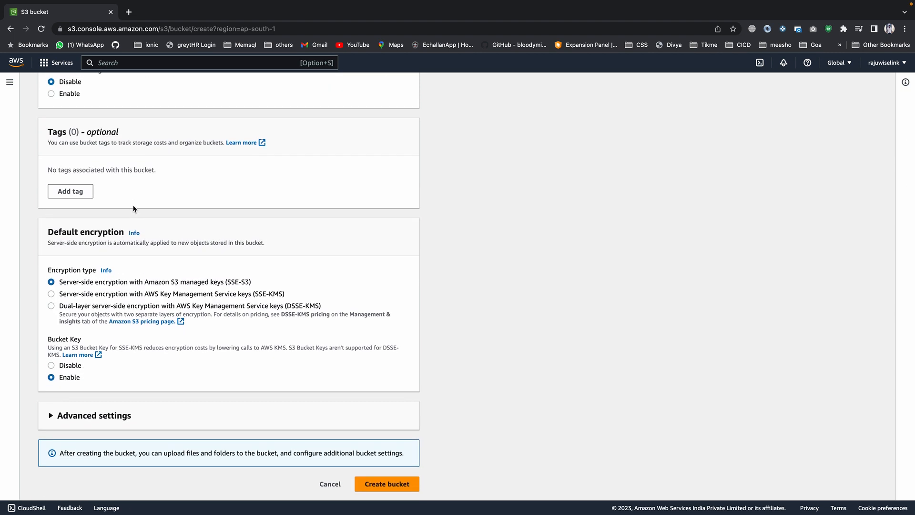
pyautogui.scroll(1, 383, 481)
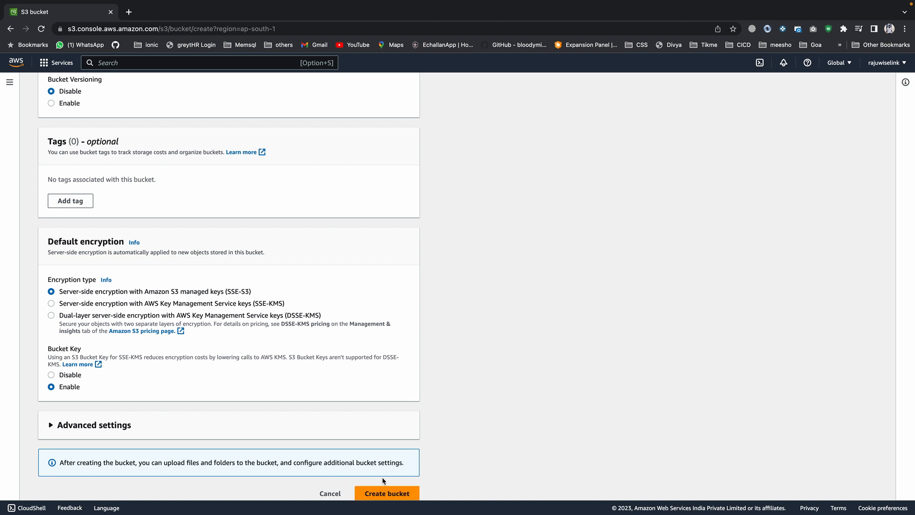
pyautogui.scroll(15, 329, 312)
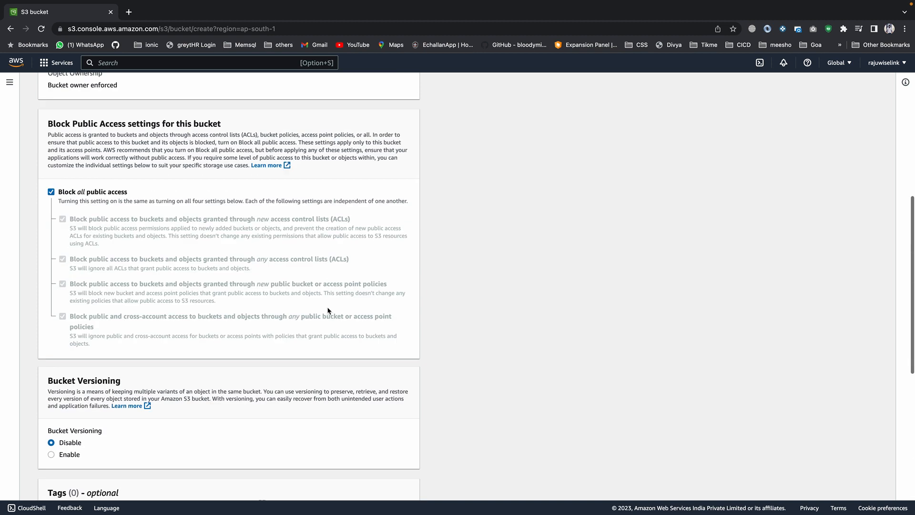
# - Change the bucket name to my-demo-cloudfront-v2 and create the bucket with the default settings
pyautogui.click(126, 203)
pyautogui.write('-v2')
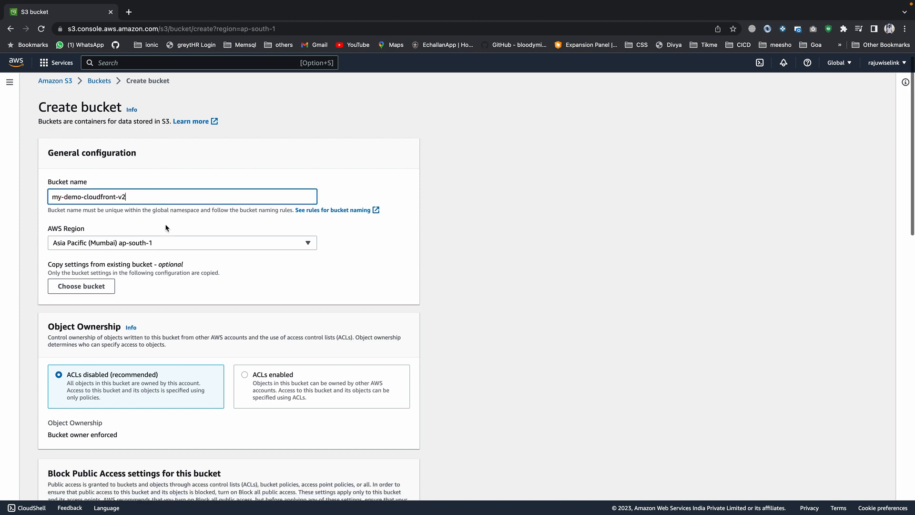
pyautogui.scroll(-15, 196, 229)
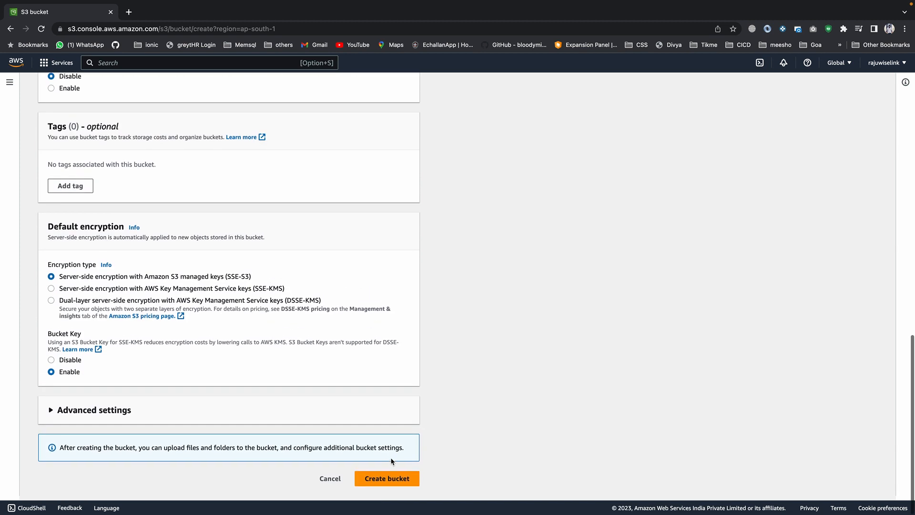
pyautogui.click(384, 483)
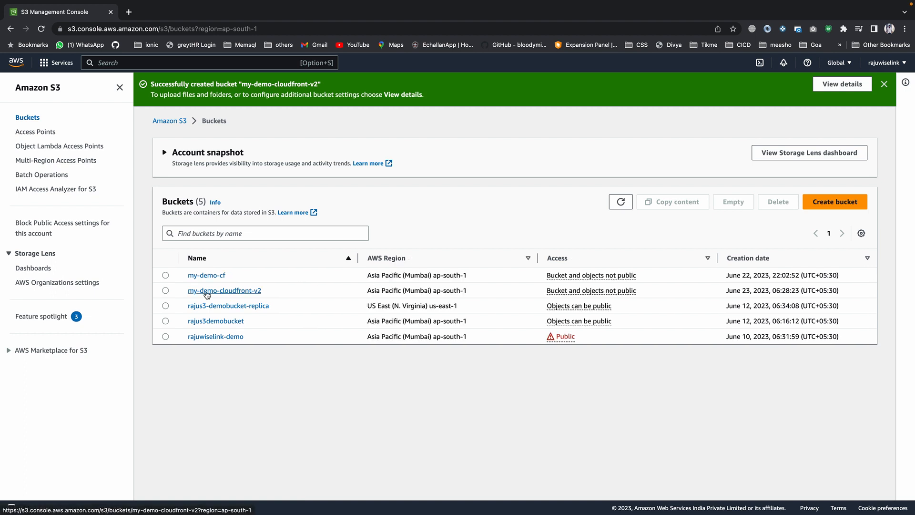
# - Start an upload in the my-demo-cloudfront-v2 bucket and add index.html from the s3 folder
pyautogui.click(215, 292)
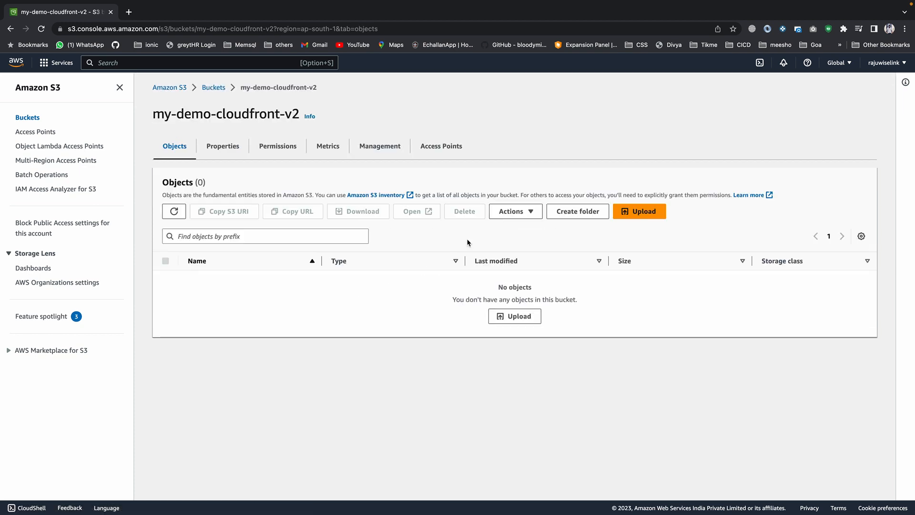
pyautogui.click(637, 212)
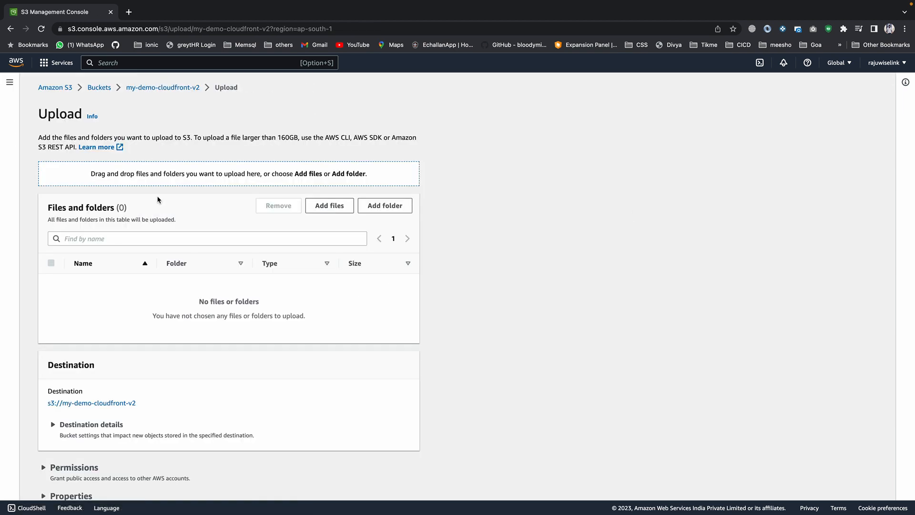
pyautogui.click(336, 206)
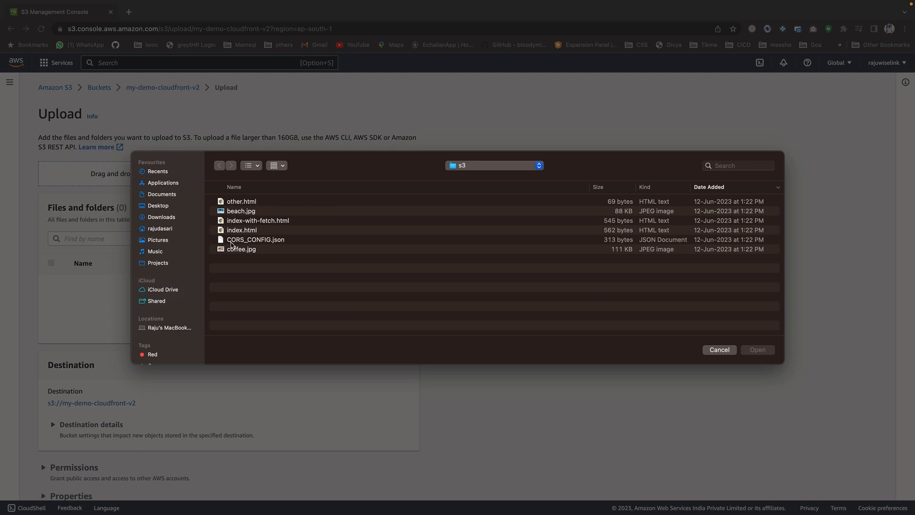
pyautogui.doubleClick(244, 231)
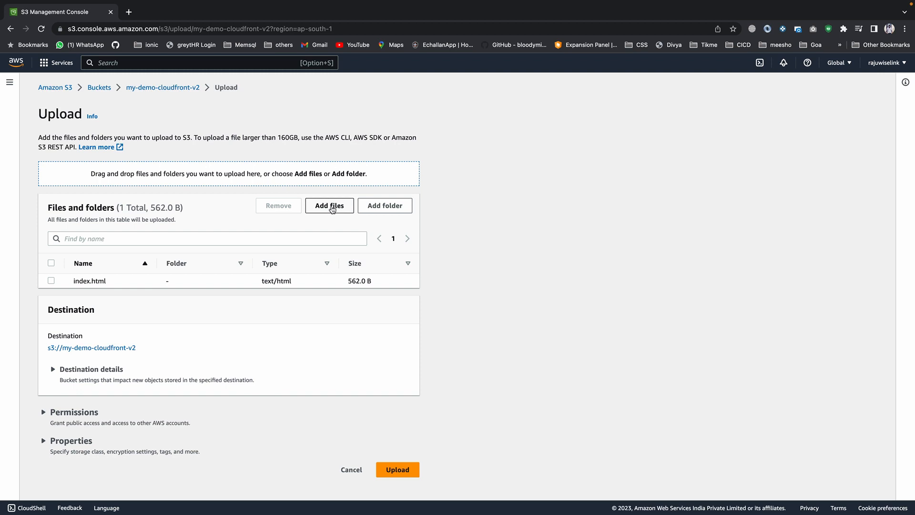
# - Search the computer for dog.jpeg and add it to the bucket's upload list
pyautogui.click(332, 208)
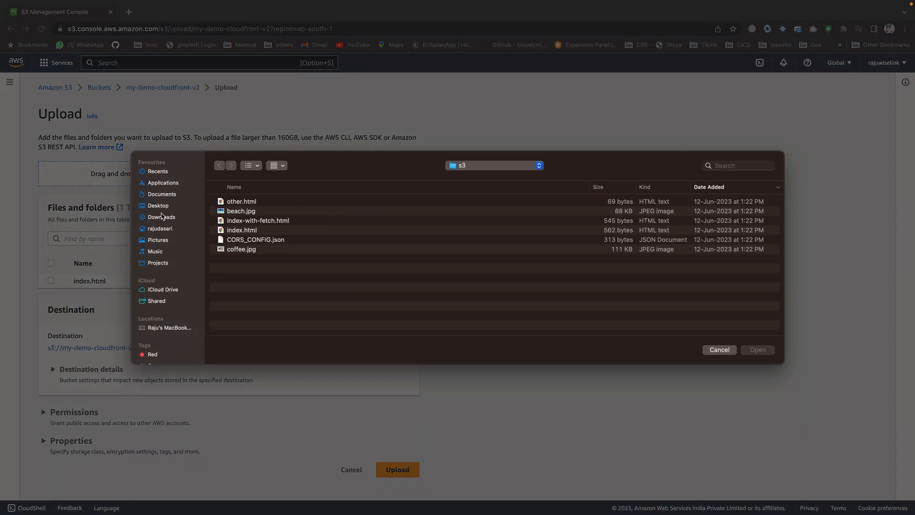
pyautogui.click(162, 217)
pyautogui.click(738, 167)
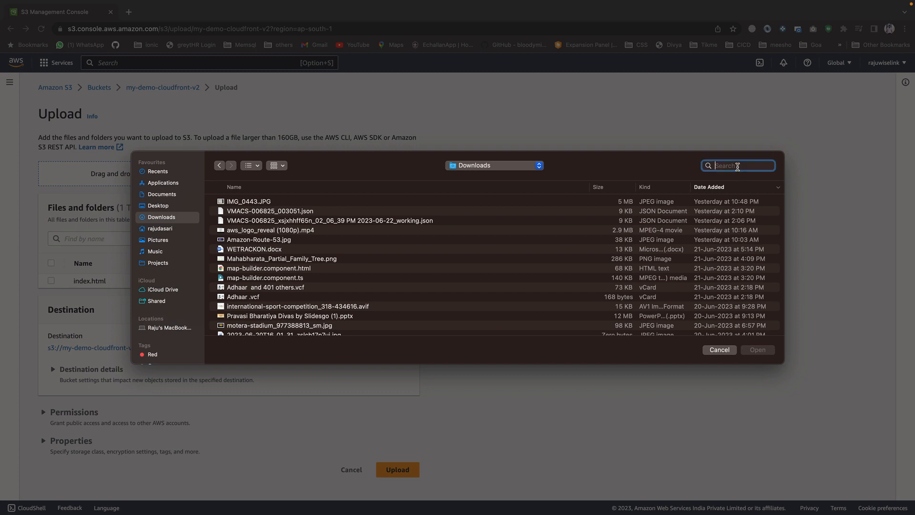
pyautogui.write('dog')
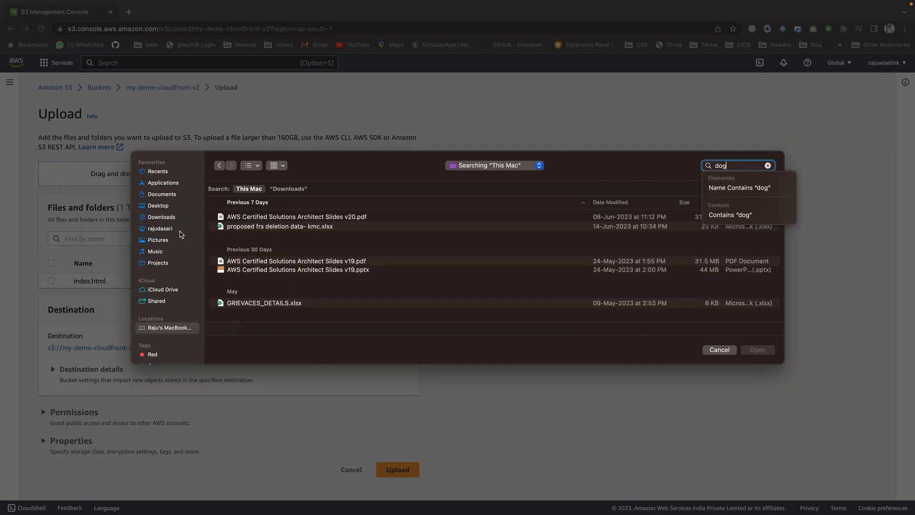
pyautogui.click(158, 217)
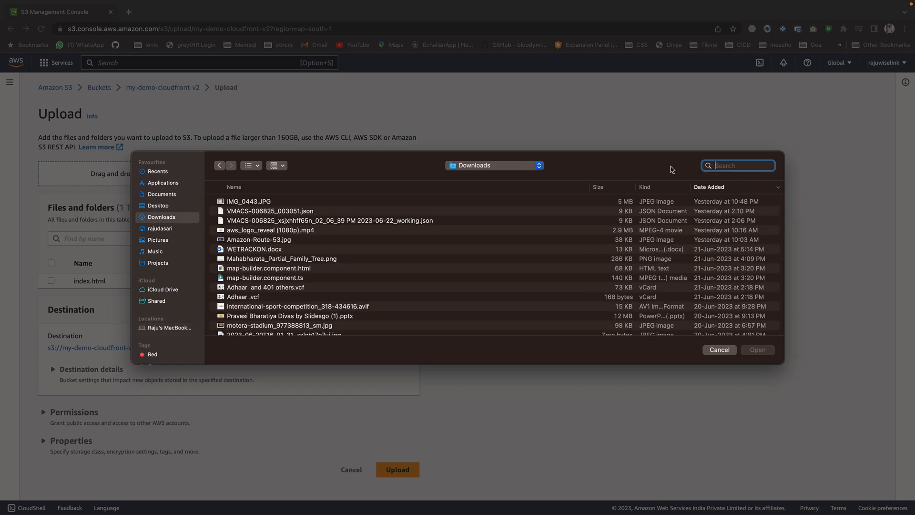
pyautogui.write('dog')
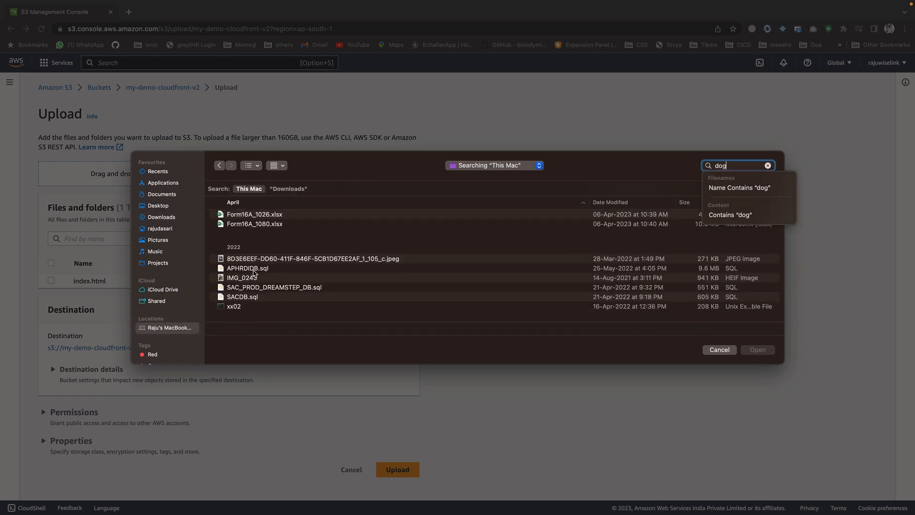
pyautogui.scroll(-5, 254, 273)
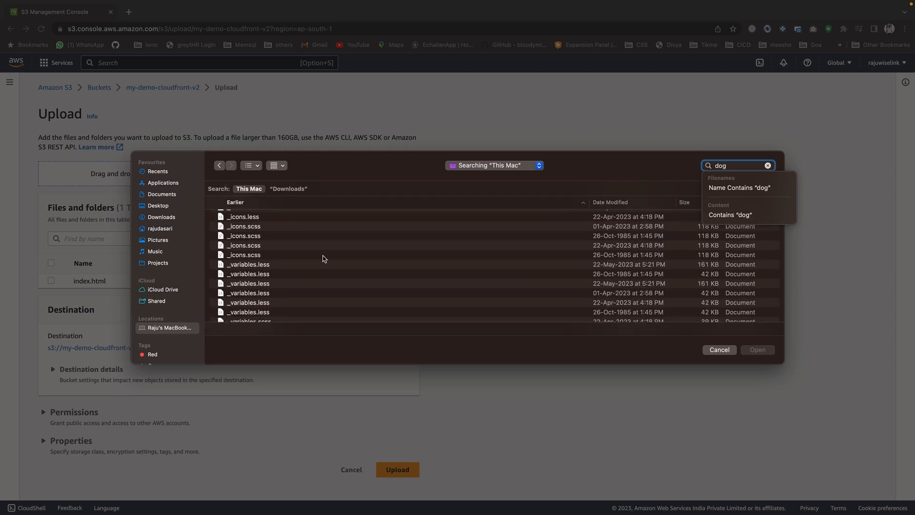
pyautogui.write('.jpeg')
pyautogui.doubleClick(231, 219)
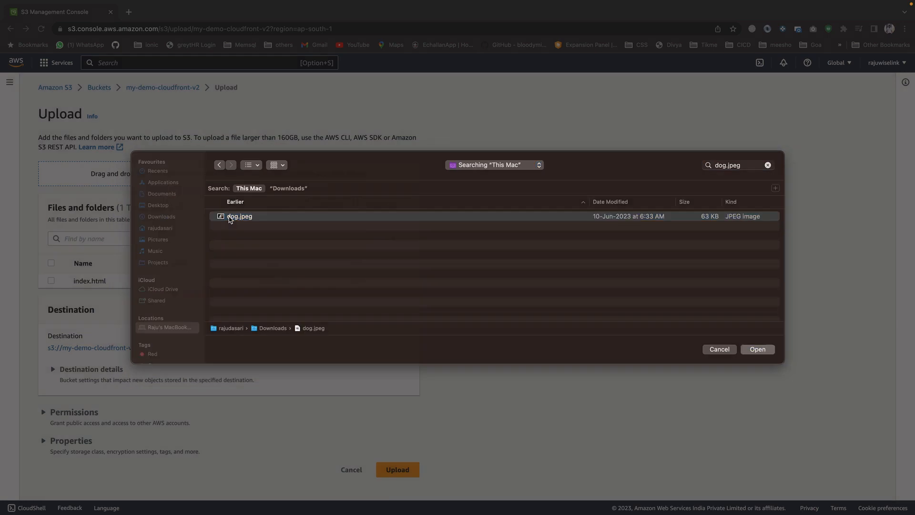
# - Find cat.jpg with a file search for "cat.j" and add it to the upload list
pyautogui.click(337, 205)
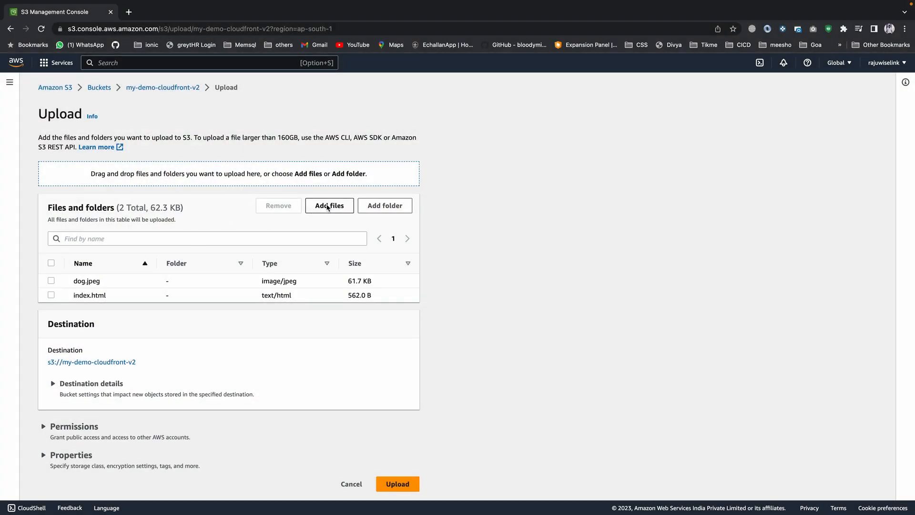
pyautogui.click(728, 167)
pyautogui.write('cat')
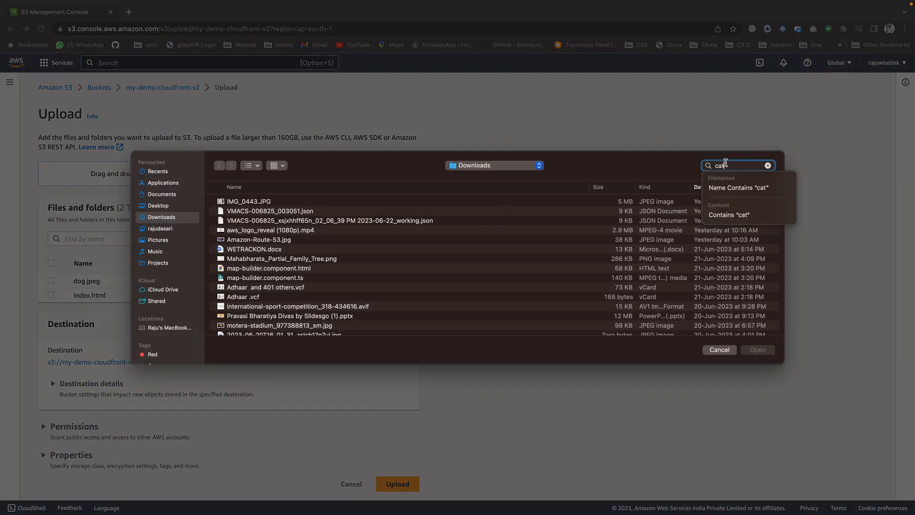
pyautogui.write('.j')
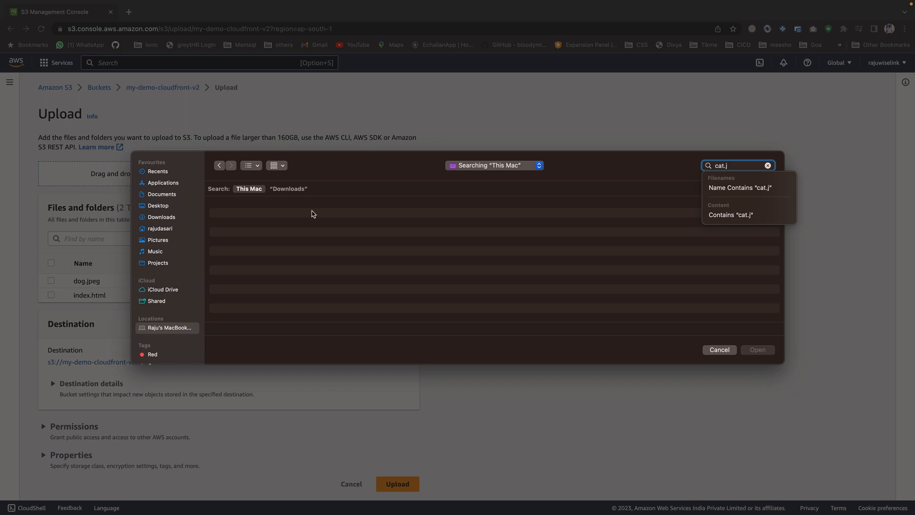
pyautogui.click(232, 238)
pyautogui.doubleClick(232, 239)
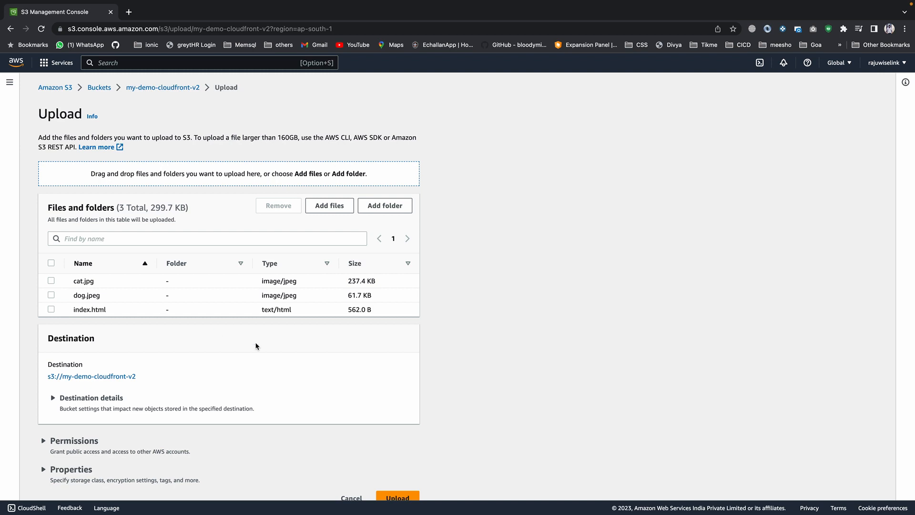
# - Upload the listed files to my-demo-cloudfront-v2 and close the upload status page
pyautogui.scroll(-2, 256, 346)
pyautogui.click(403, 482)
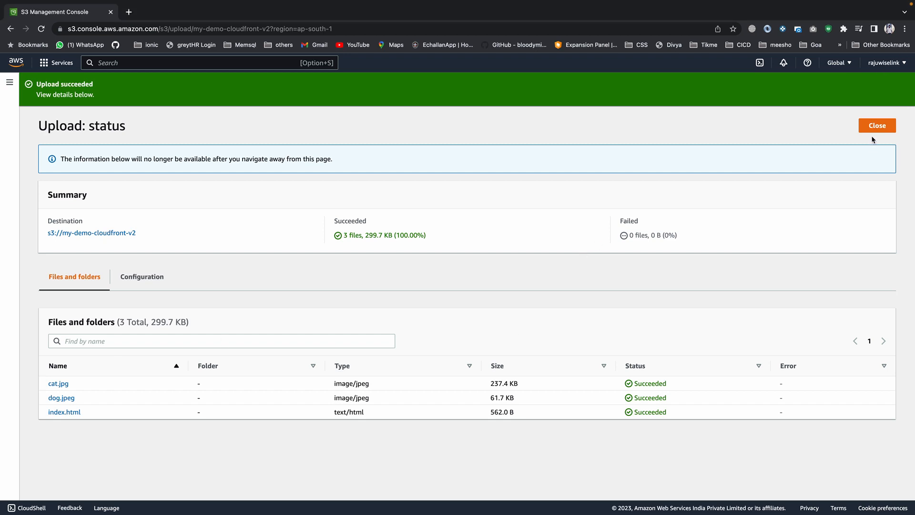
pyautogui.click(875, 127)
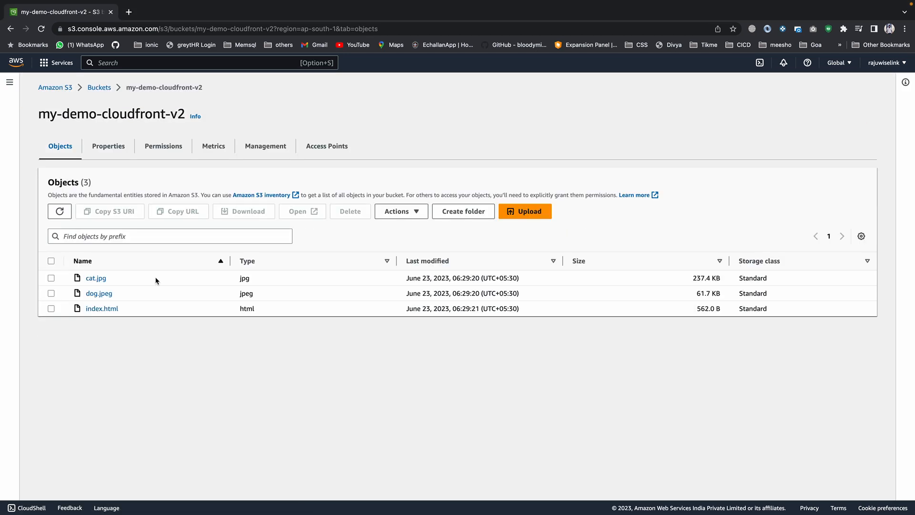
# - Open the uploaded index.html in the browser to check the page, and return to the bucket's object list
pyautogui.click(95, 309)
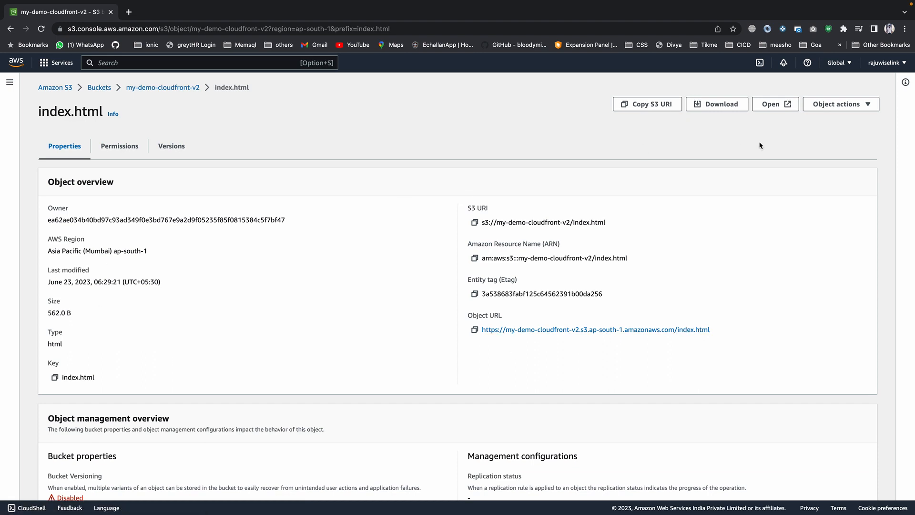
pyautogui.click(781, 106)
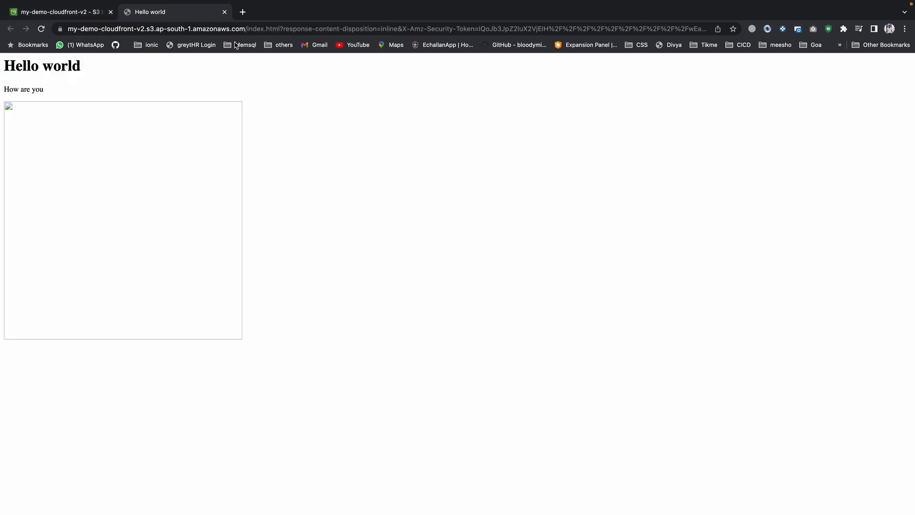
pyautogui.moveTo(4, 68); pyautogui.dragTo(21, 86)
pyautogui.click(61, 12)
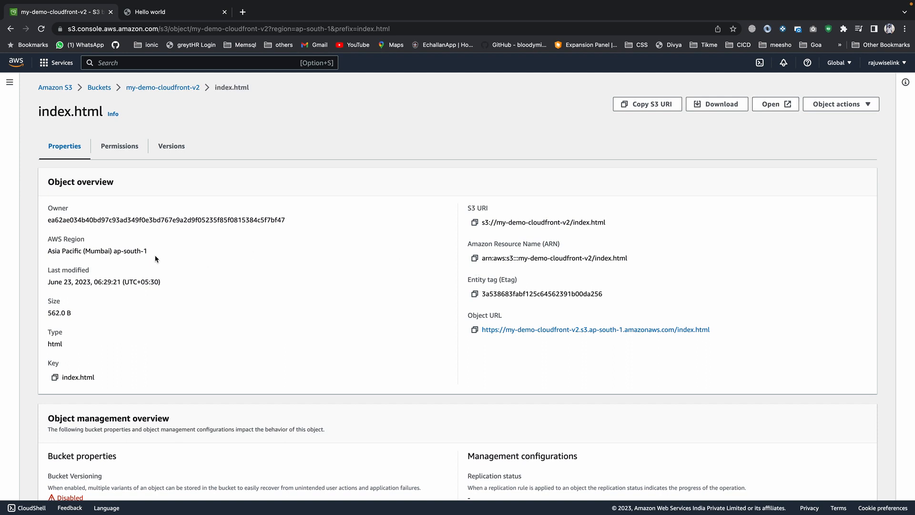
pyautogui.click(170, 93)
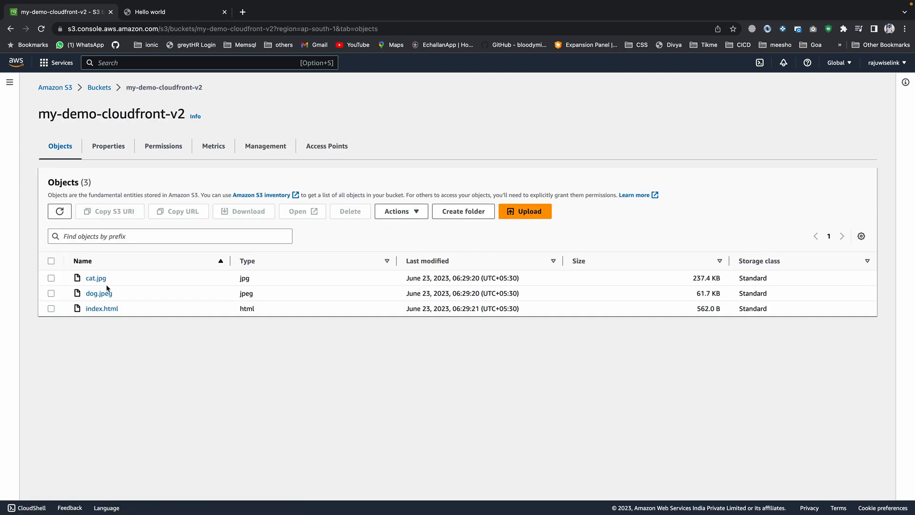
# - Open the details page of index.html from the bucket's object list, with a glance at the Hello world page
pyautogui.rightClick(105, 310)
pyautogui.press('Escape')
pyautogui.click(102, 309)
pyautogui.click(179, 12)
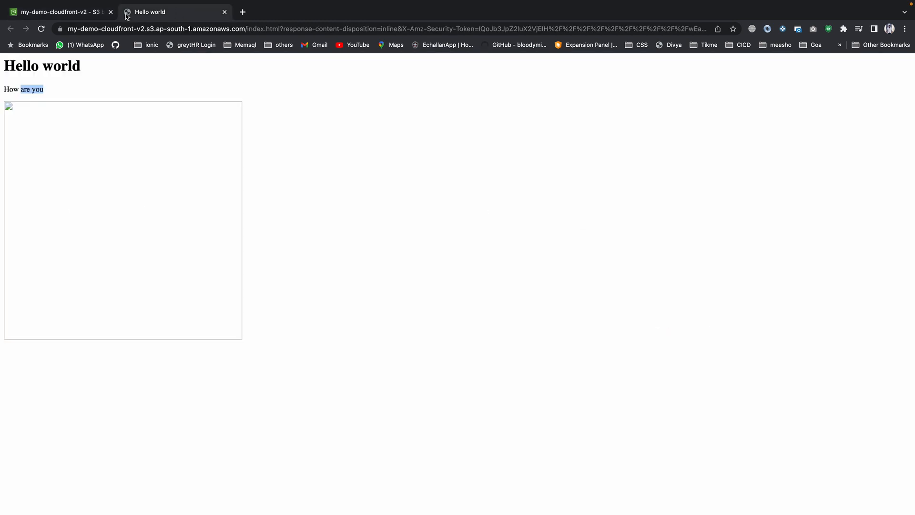
pyautogui.click(77, 12)
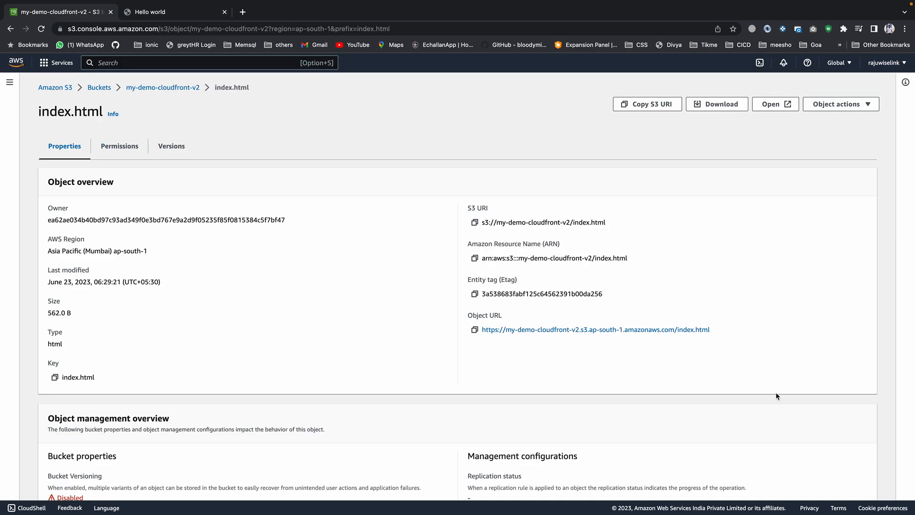
# - Copy the object URL of index.html and load it in a new browser tab
pyautogui.moveTo(722, 332); pyautogui.dragTo(479, 334)
pyautogui.hotkey('ctrl', 'c')
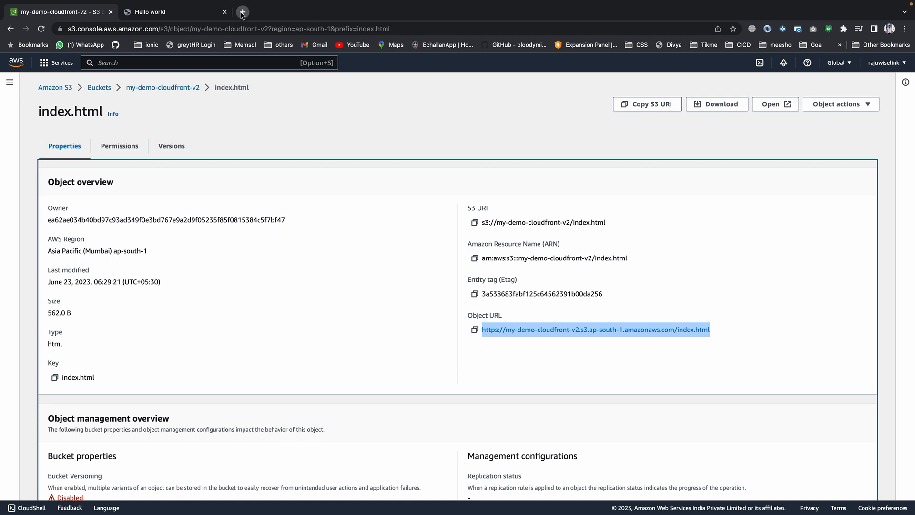
pyautogui.click(243, 12)
pyautogui.hotkey('ctrl', 'v')
pyautogui.press('Return')
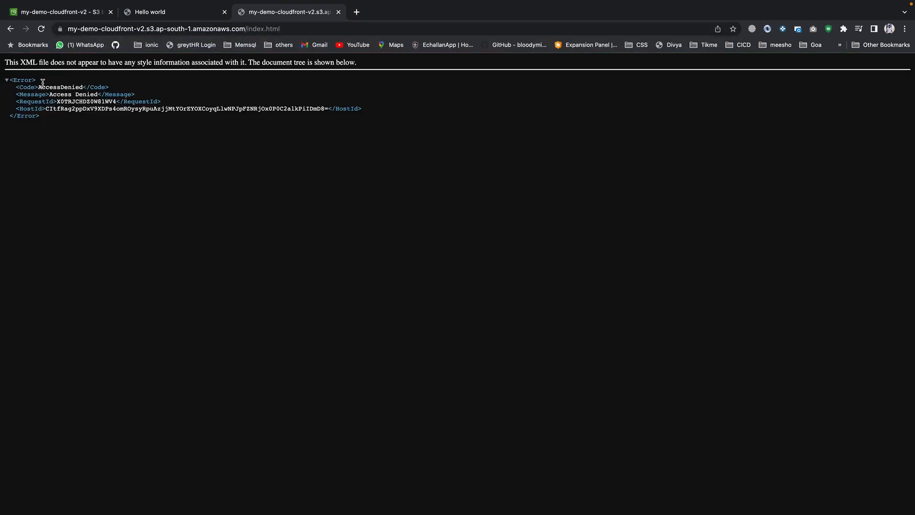
# - Examine the XML response and the address of the direct index.html URL, and load the same address again
pyautogui.moveTo(9, 80); pyautogui.dragTo(41, 115)
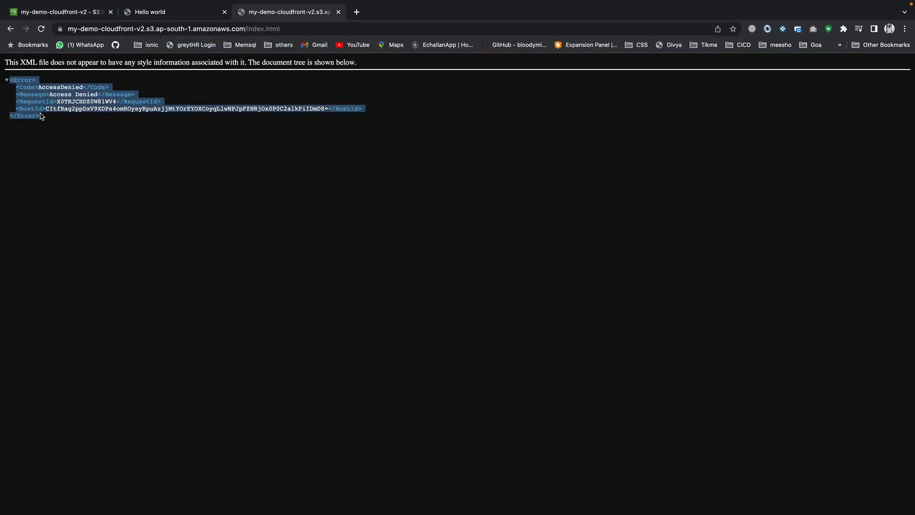
pyautogui.click(40, 116)
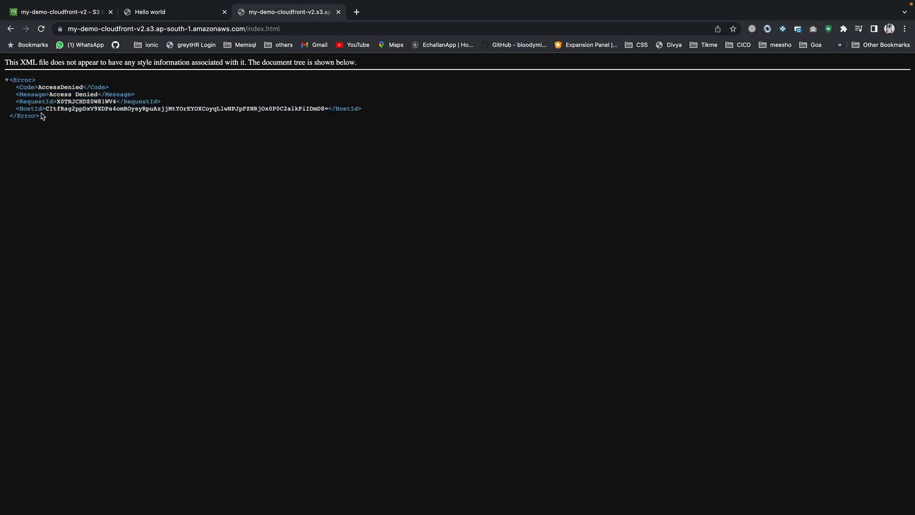
pyautogui.moveTo(42, 117); pyautogui.dragTo(10, 81)
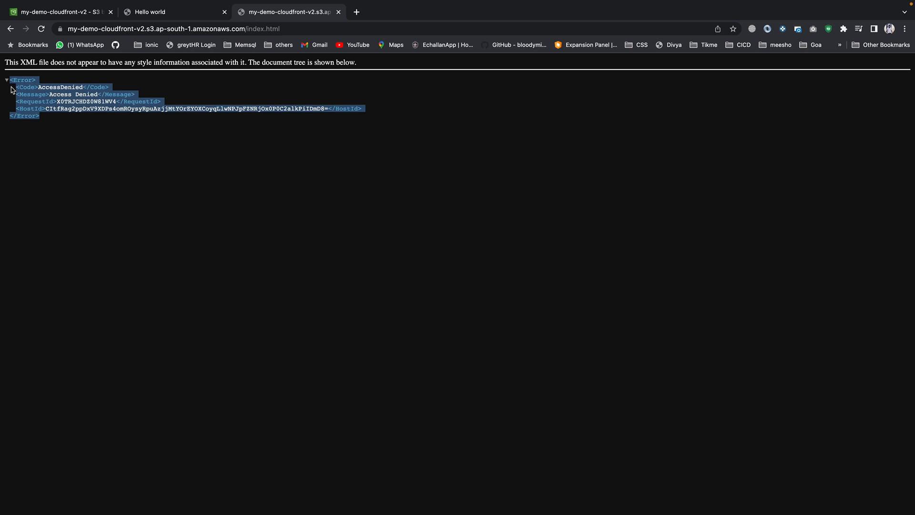
pyautogui.moveTo(296, 29); pyautogui.dragTo(82, 30)
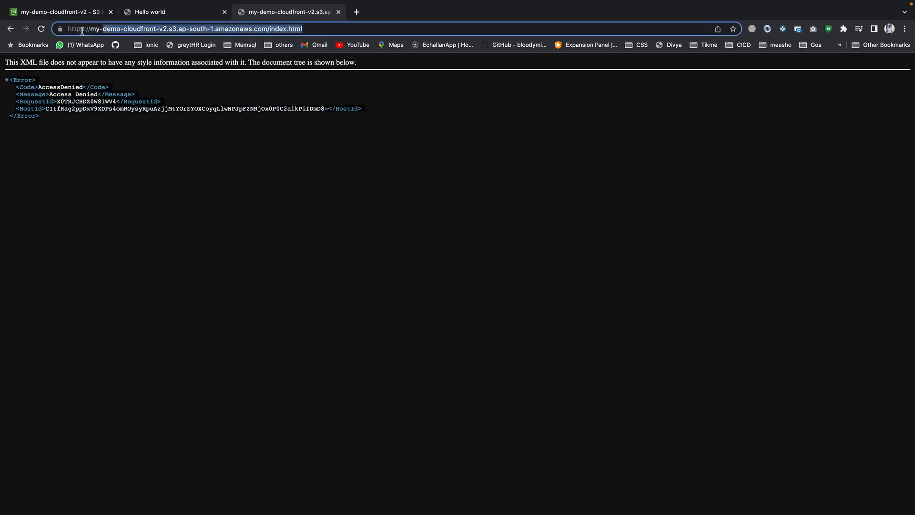
pyautogui.doubleClick(102, 29)
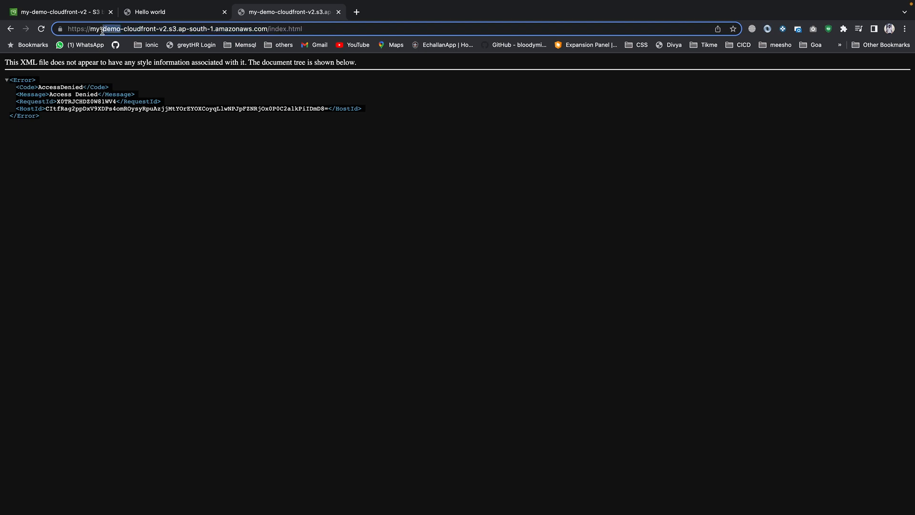
pyautogui.click(102, 30)
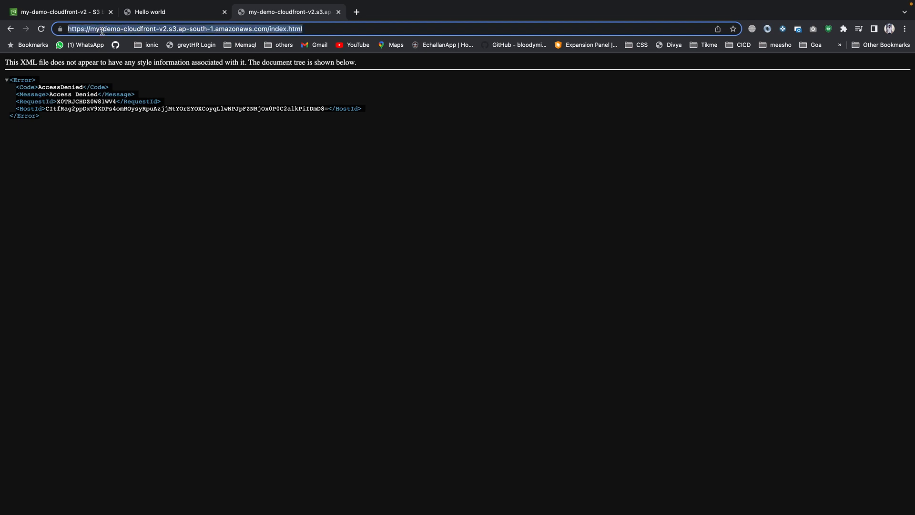
pyautogui.click(180, 29)
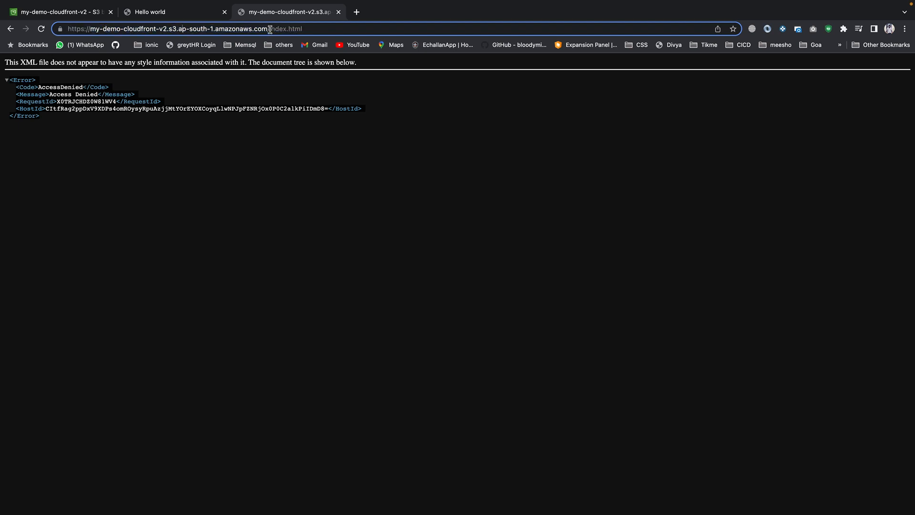
pyautogui.moveTo(267, 30); pyautogui.dragTo(59, 22)
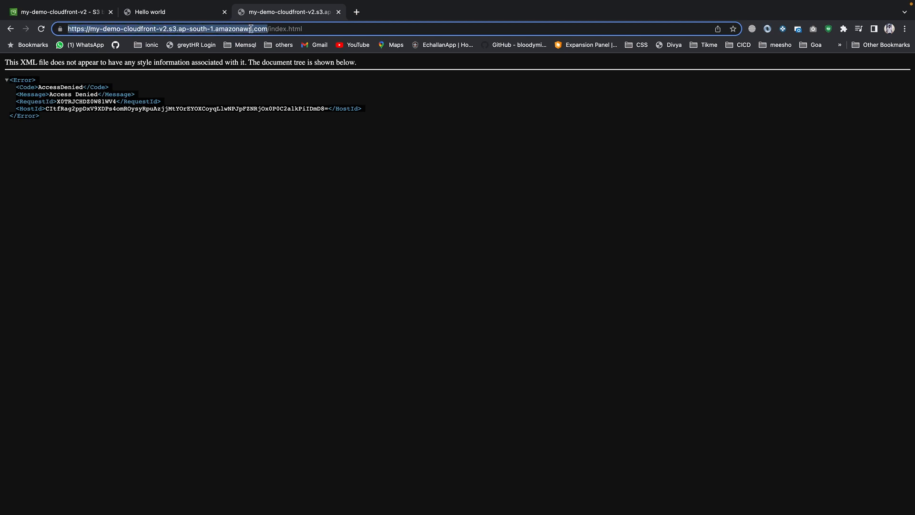
pyautogui.click(315, 32)
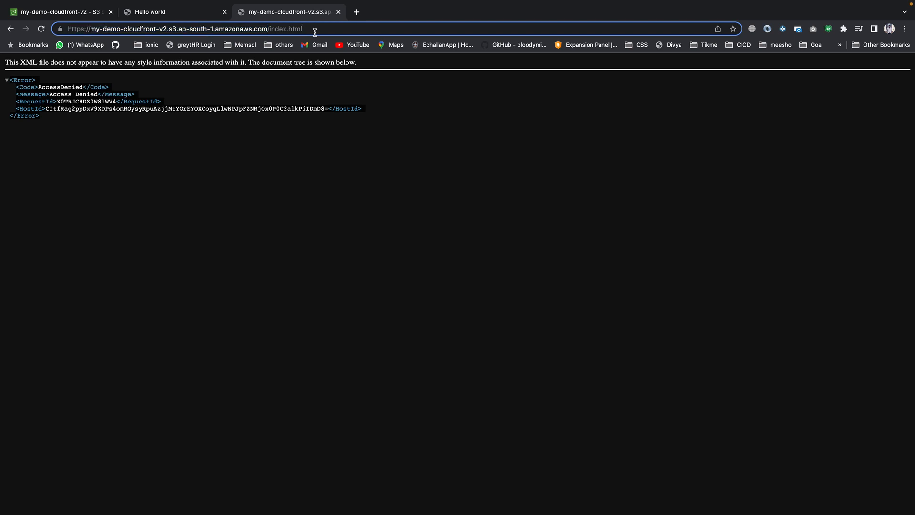
pyautogui.press('Return')
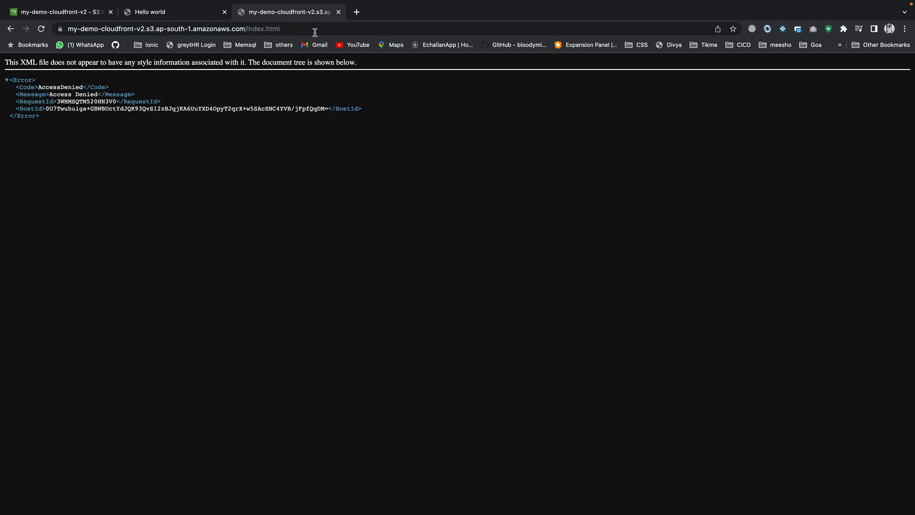
# - Go back from the index.html details to the S3 bucket list and open my-demo-cloudfront-v2
pyautogui.click(74, 17)
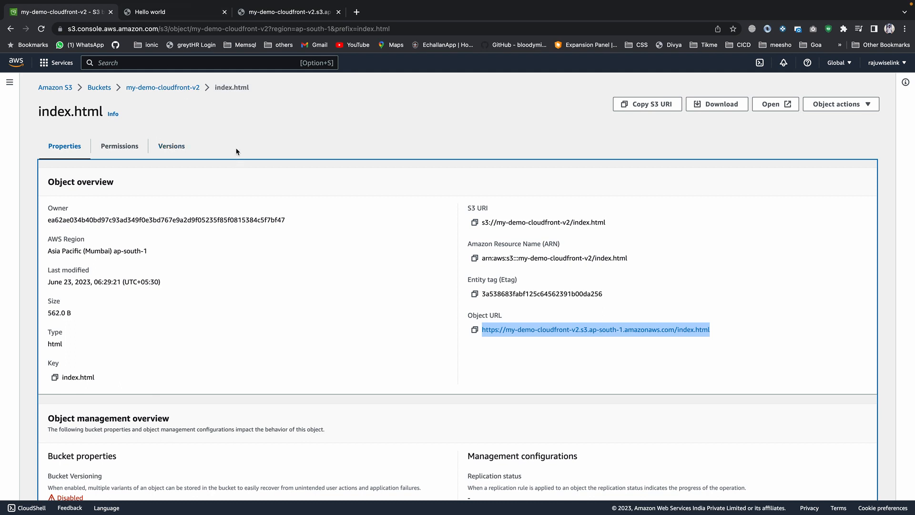
pyautogui.click(106, 89)
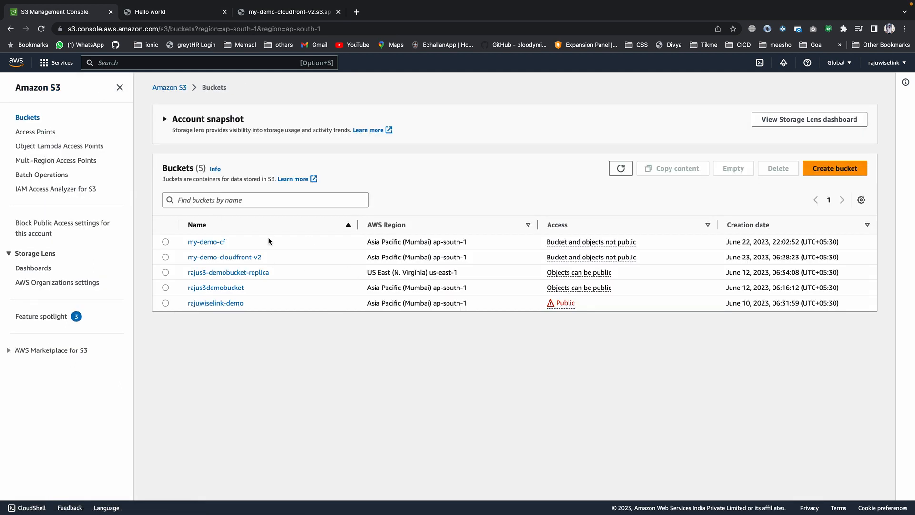
pyautogui.click(223, 257)
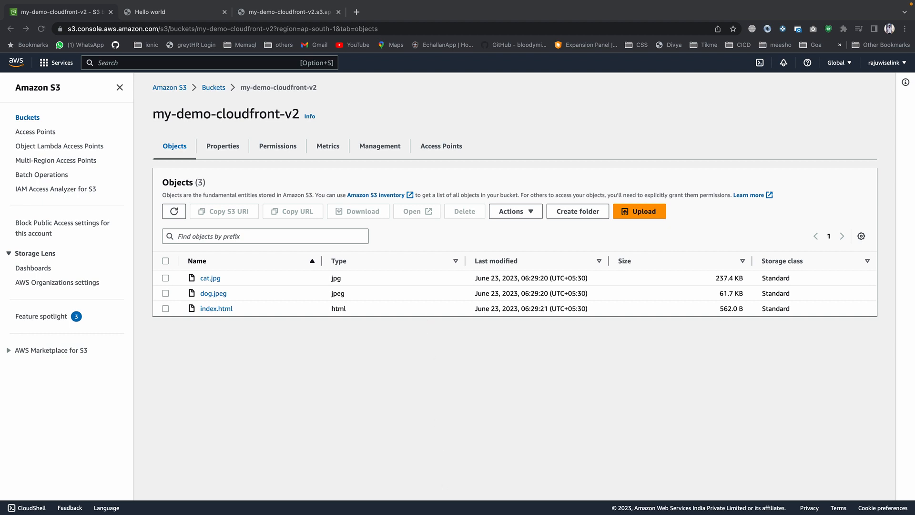
# - Switch to the index.html source in Sublime Text and enlarge its window to fill the screen
pyautogui.hotkey('ctrl', 'Left')
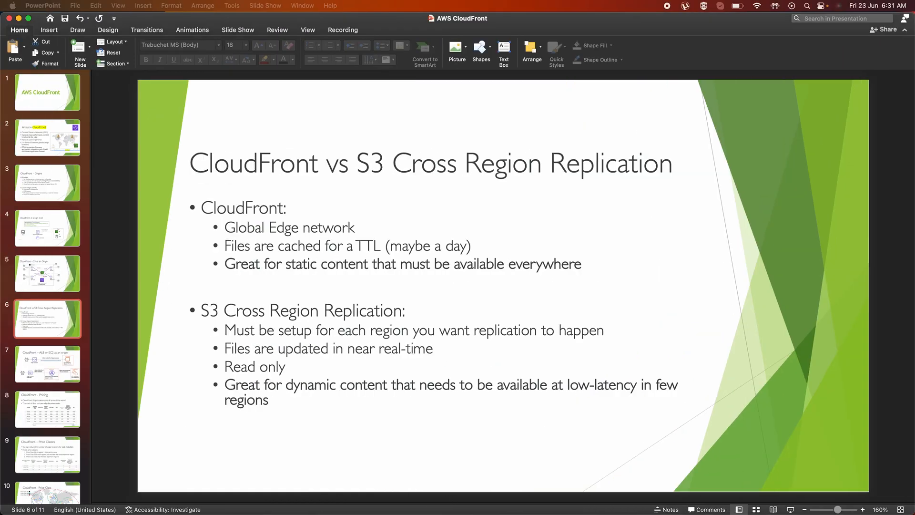
pyautogui.click(372, 496)
pyautogui.moveTo(452, 97); pyautogui.dragTo(556, 88)
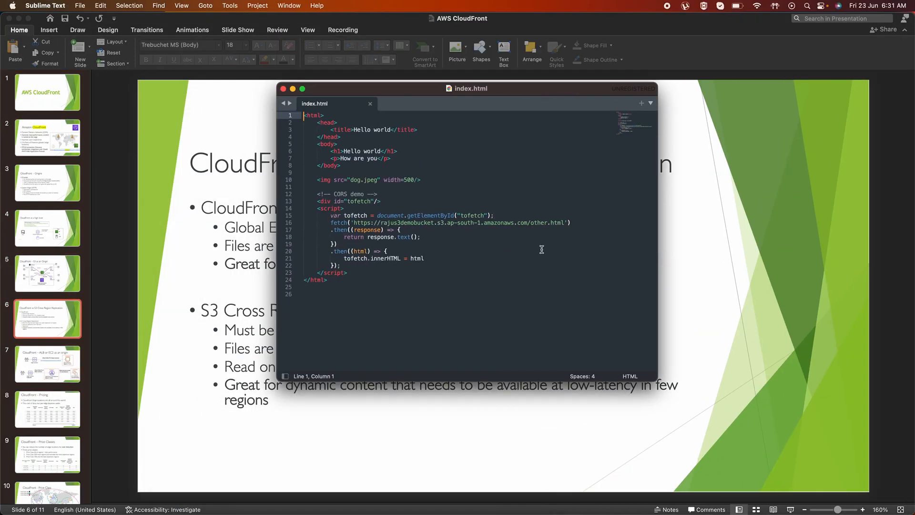
pyautogui.doubleClick(522, 89)
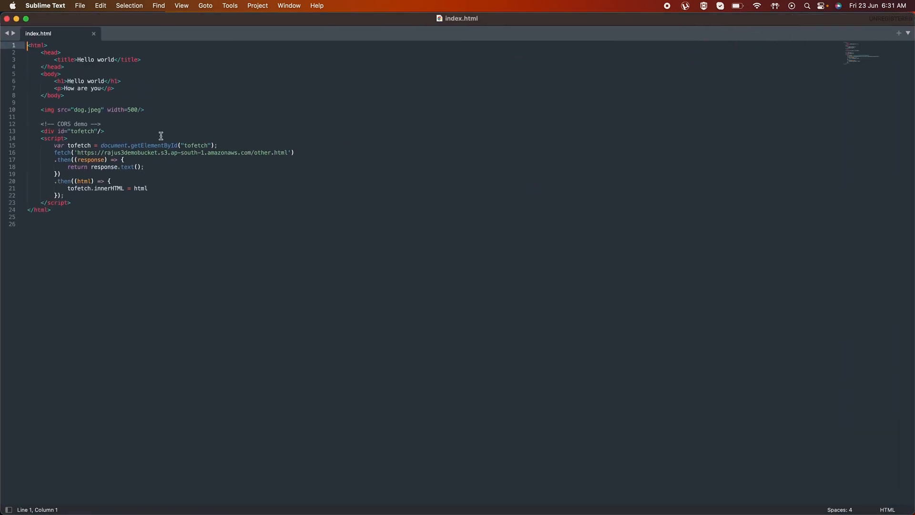
# - Examine the heading and the dog.jpeg image tag in the source, comparing the image name with the bucket's object list
pyautogui.click(37, 51)
pyautogui.moveTo(37, 51); pyautogui.dragTo(98, 82)
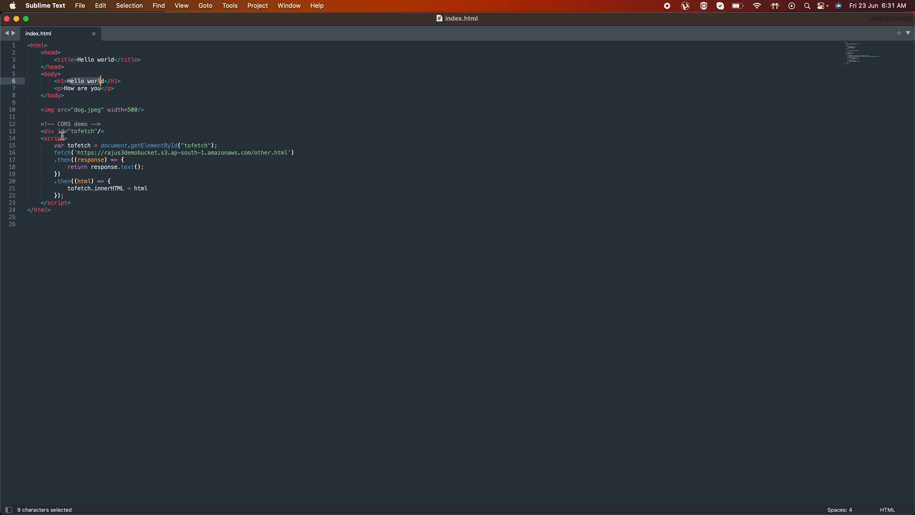
pyautogui.moveTo(41, 110); pyautogui.dragTo(147, 110)
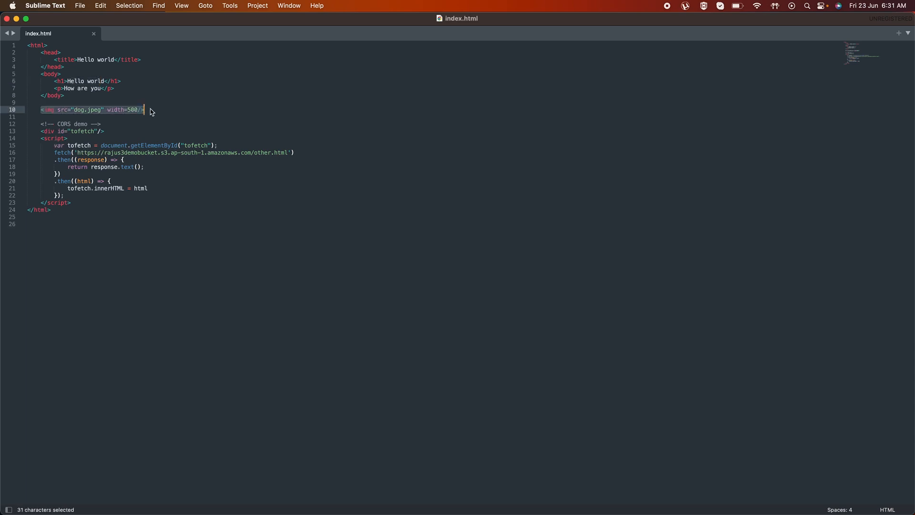
pyautogui.doubleClick(79, 110)
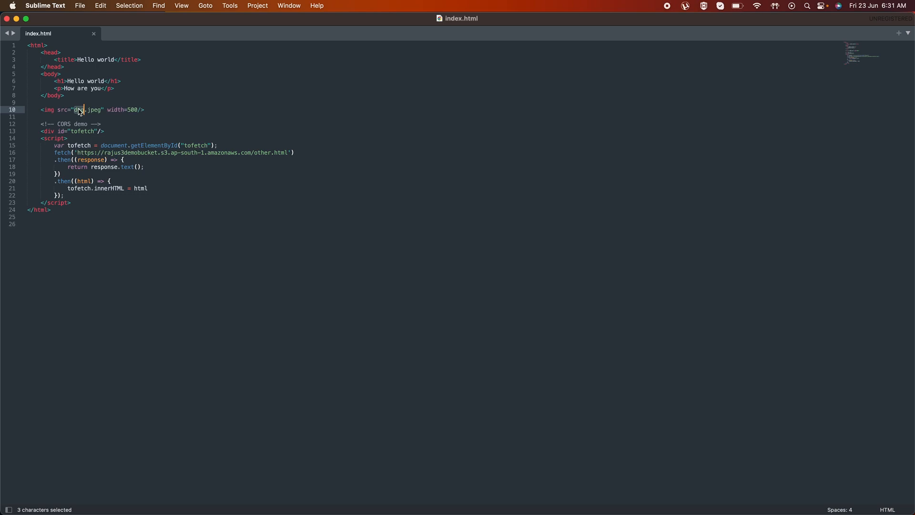
pyautogui.hotkey('ctrl', 'Right')
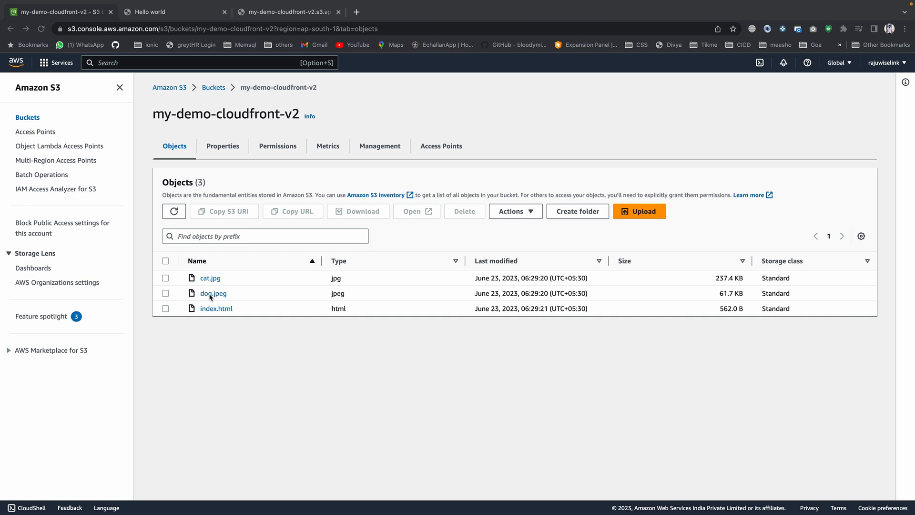
pyautogui.hotkey('ctrl', 'Left')
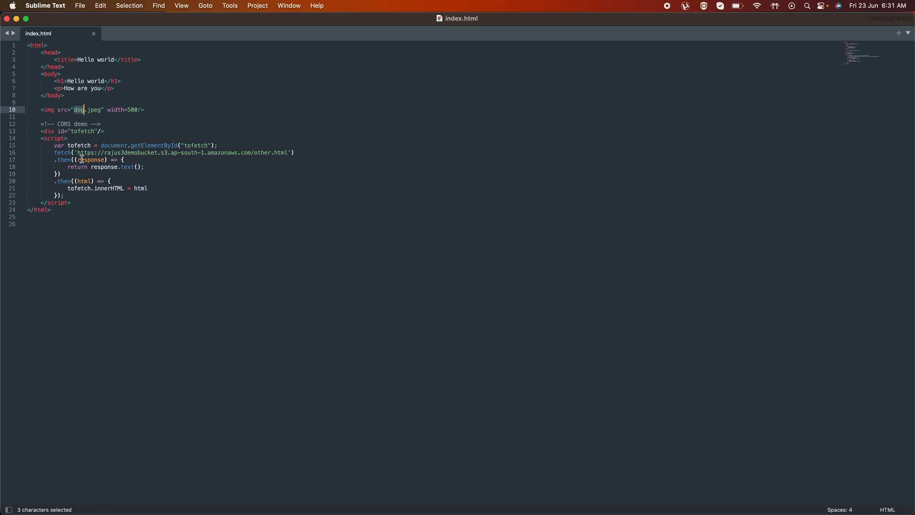
# - Review the script start, the body section and the image tag in the index.html source
pyautogui.click(41, 139)
pyautogui.moveTo(41, 139); pyautogui.dragTo(50, 147)
pyautogui.moveTo(40, 110); pyautogui.dragTo(149, 110)
pyautogui.moveTo(86, 93); pyautogui.dragTo(15, 63)
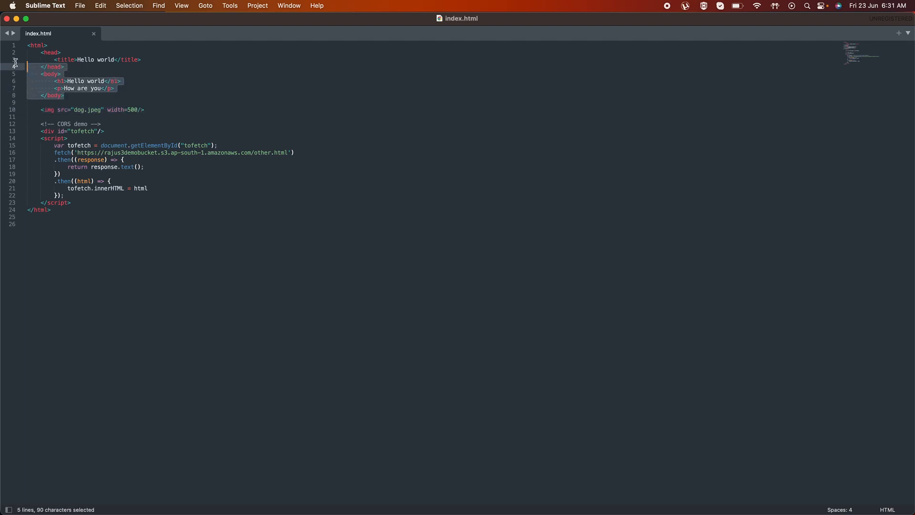
pyautogui.click(41, 79)
pyautogui.moveTo(79, 95); pyautogui.dragTo(37, 67)
pyautogui.moveTo(41, 110); pyautogui.dragTo(153, 110)
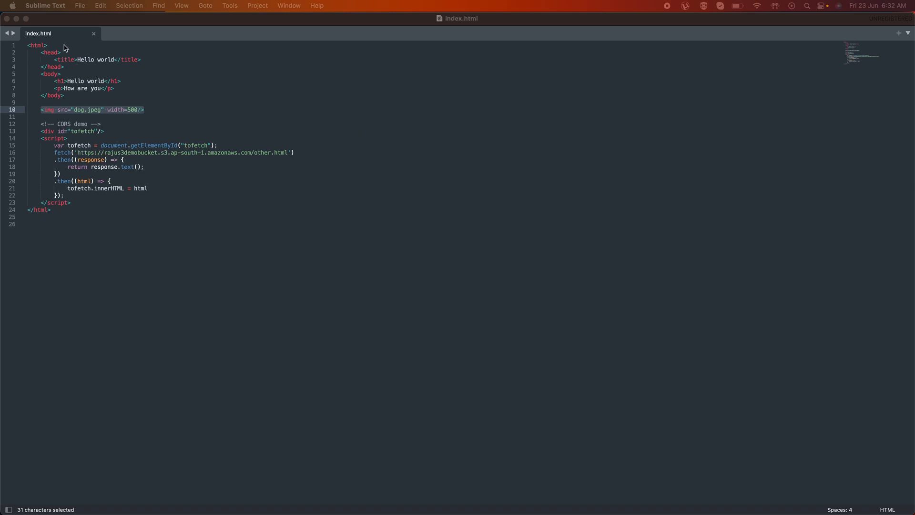
# - Minimize the code editor, switch back to the browser and duplicate the my-demo-cloudfront-v2 bucket tab
pyautogui.click(16, 19)
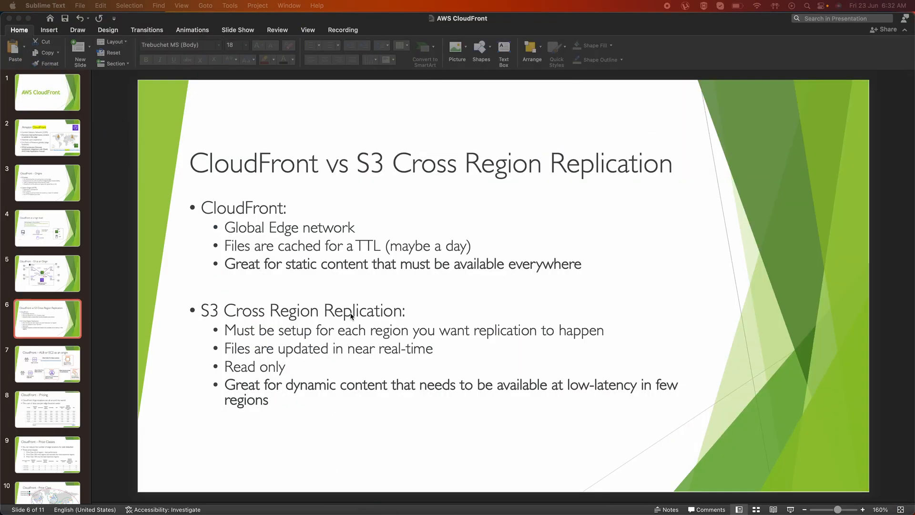
pyautogui.hotkey('ctrl', 'Right')
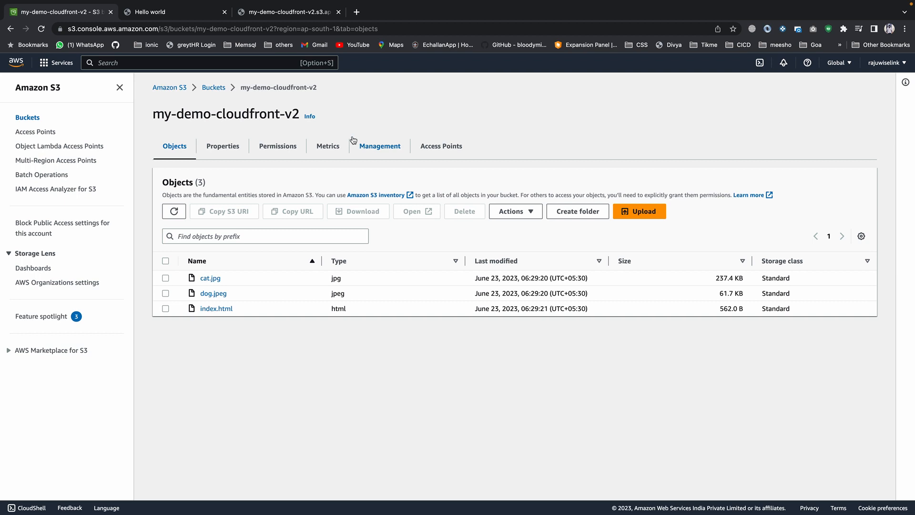
pyautogui.rightClick(84, 13)
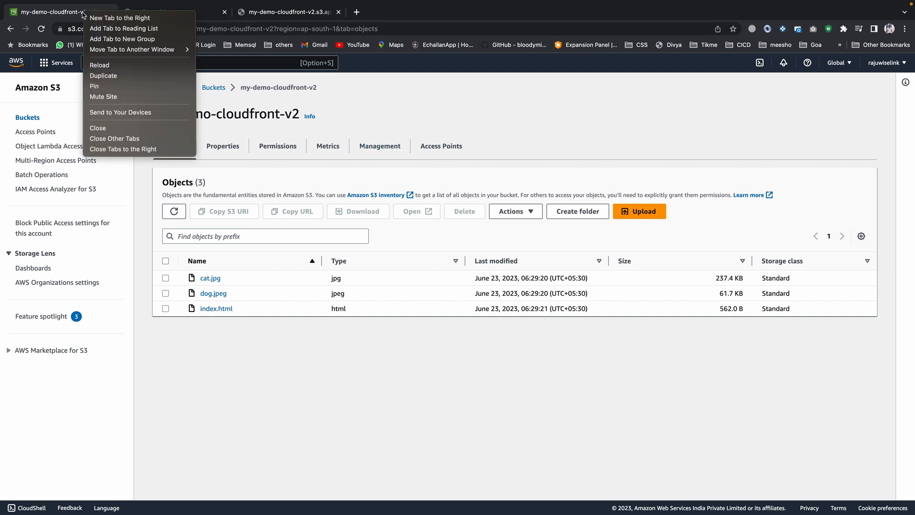
pyautogui.click(102, 76)
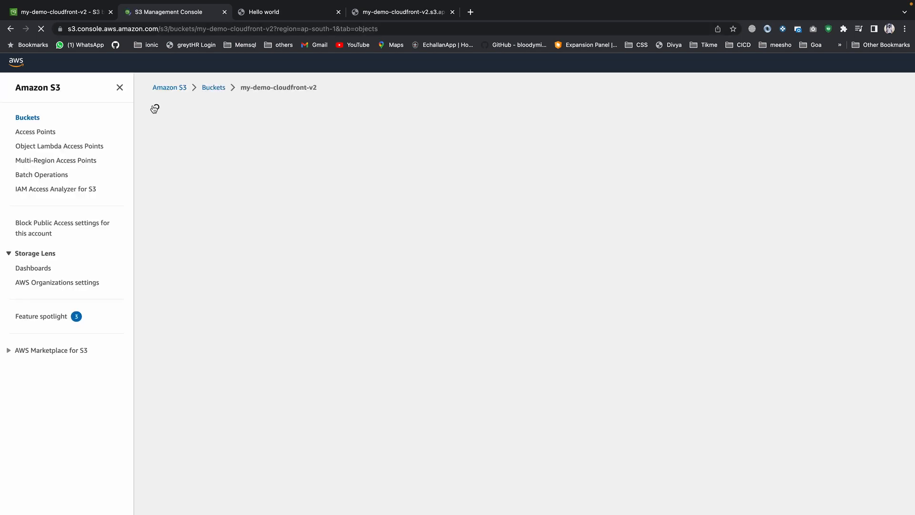
# - Search the AWS services for "cloudfront" and open the CloudFront console
pyautogui.click(210, 59)
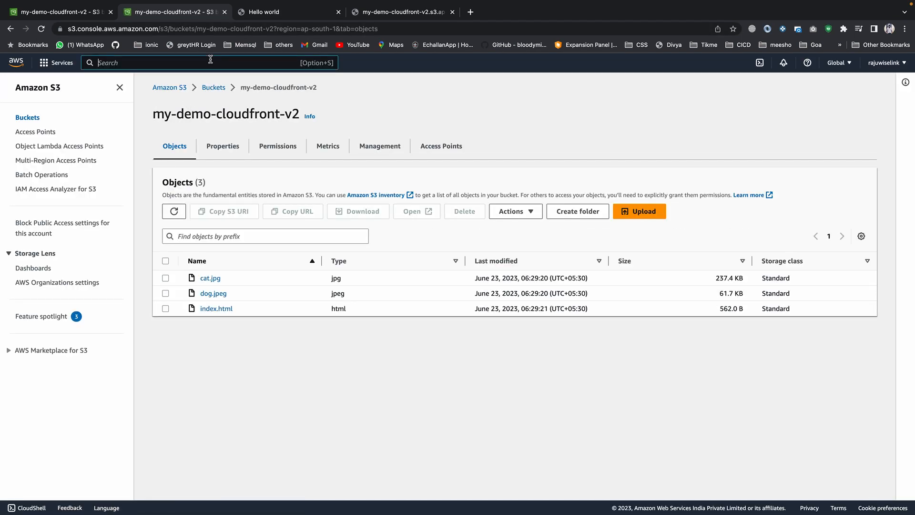
pyautogui.write('cloud WAN')
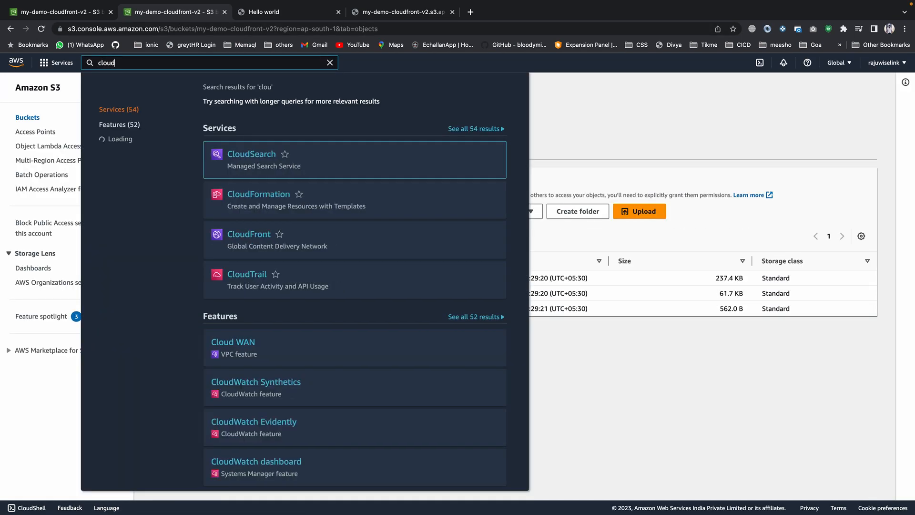
pyautogui.moveTo(274, 247)
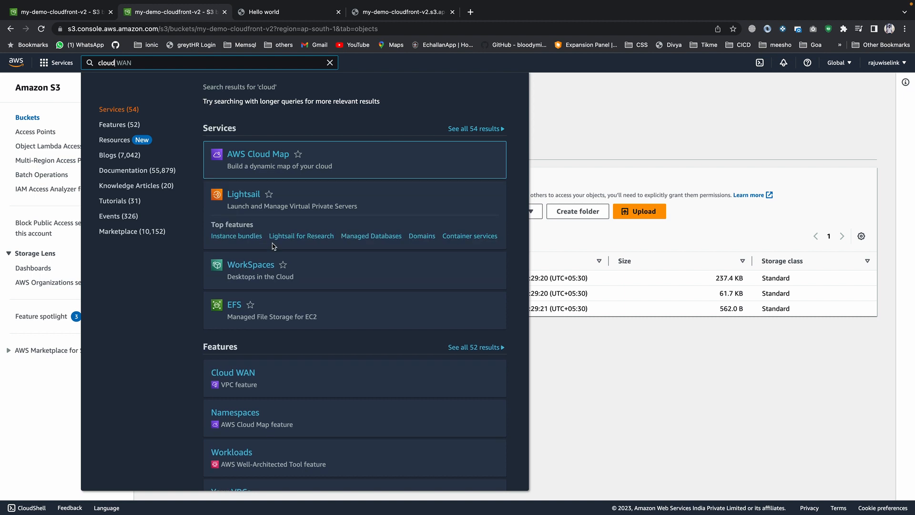
pyautogui.press('BackSpace')
pyautogui.press('BackSpace')
pyautogui.press('BackSpace')
pyautogui.press('BackSpace')
pyautogui.write('fro')
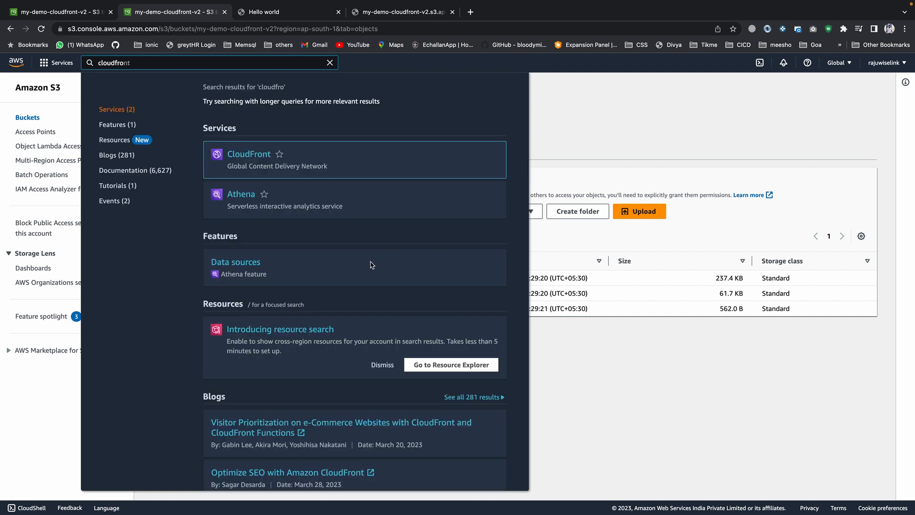
pyautogui.click(253, 159)
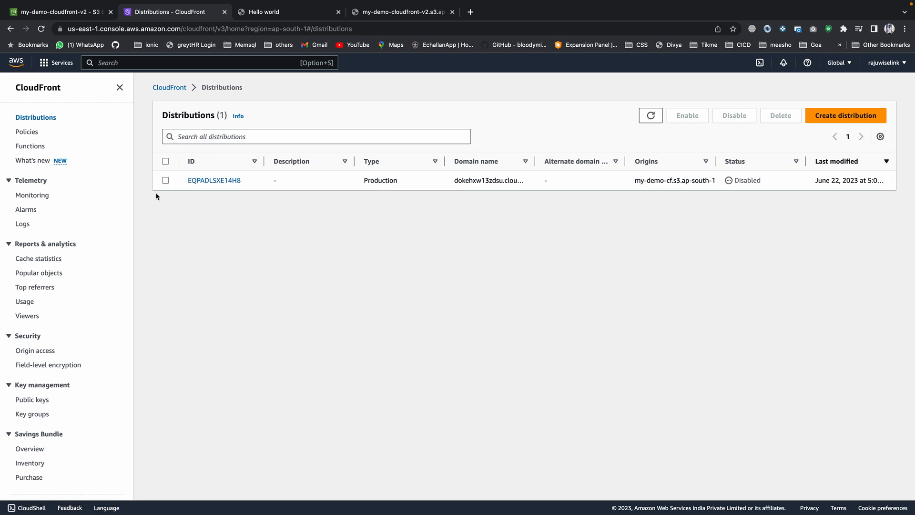
# - Start a new CloudFront distribution with my-demo-cloudfront-v2.s3.amazonaws.com as its origin domain
pyautogui.click(645, 116)
pyautogui.click(832, 115)
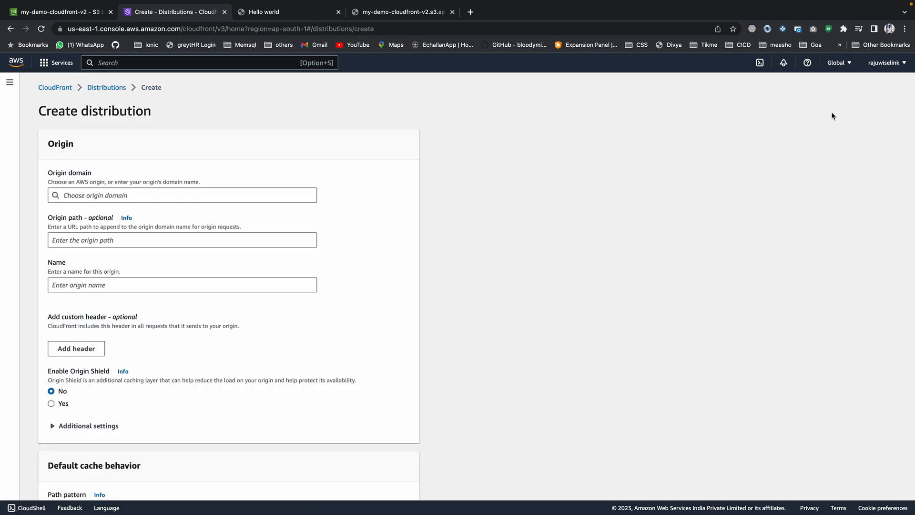
pyautogui.scroll(-3, 164, 231)
pyautogui.scroll(3, 164, 231)
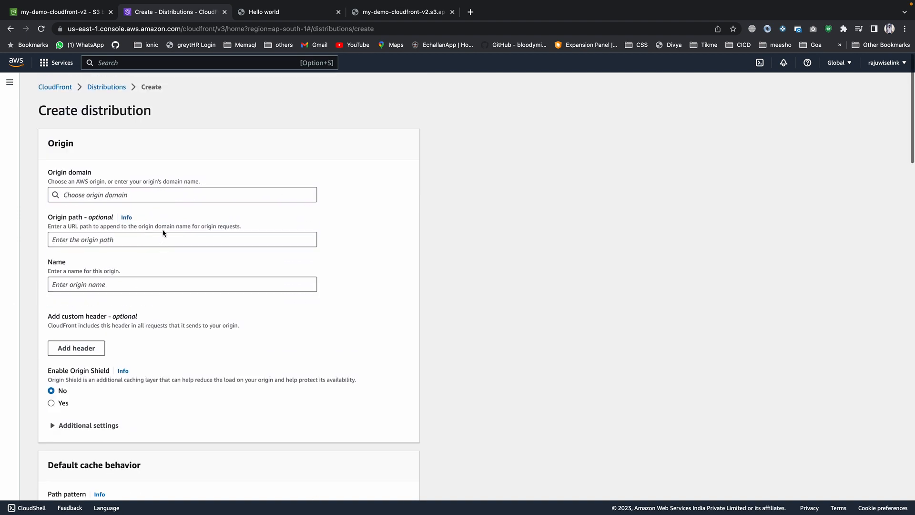
pyautogui.click(107, 195)
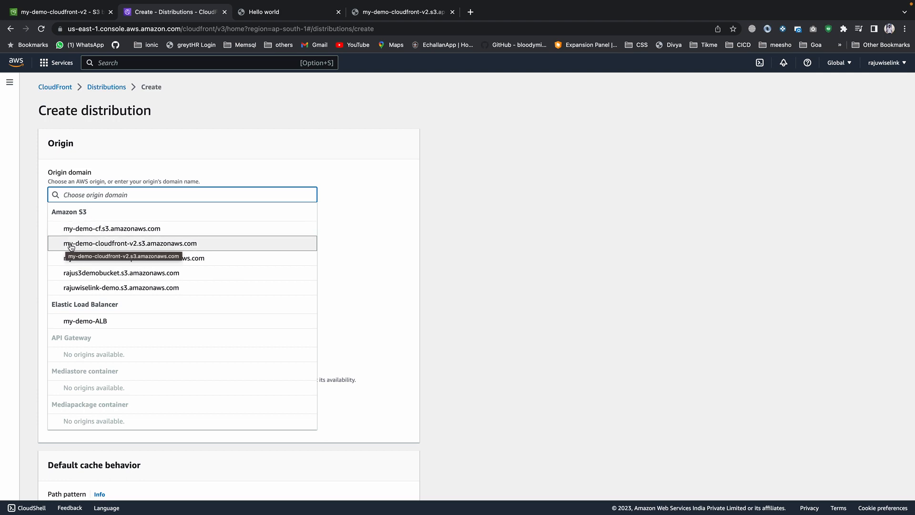
pyautogui.click(130, 245)
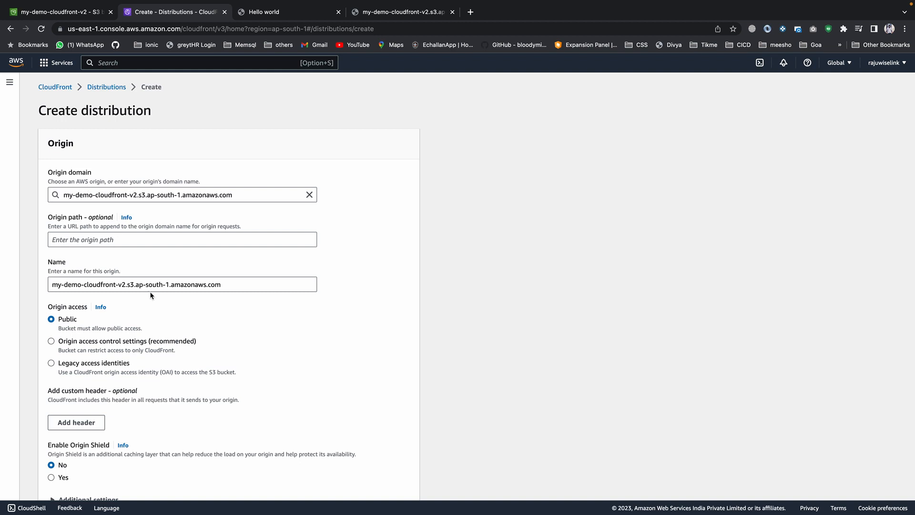
# - Read the requirement for Public origin access and set the origin access to Origin access control settings (recommended)
pyautogui.scroll(-3, 151, 296)
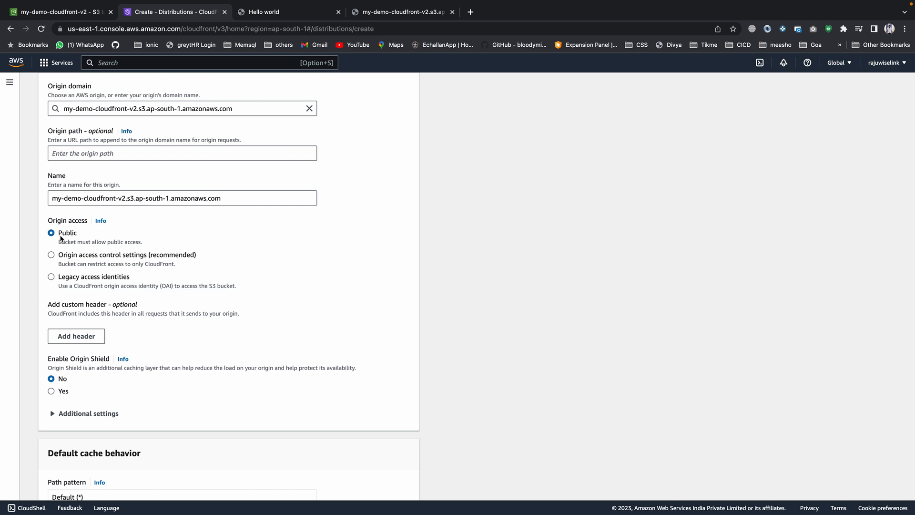
pyautogui.moveTo(59, 233); pyautogui.dragTo(78, 234)
pyautogui.moveTo(143, 243); pyautogui.dragTo(66, 244)
pyautogui.click(64, 244)
pyautogui.moveTo(60, 243); pyautogui.dragTo(148, 244)
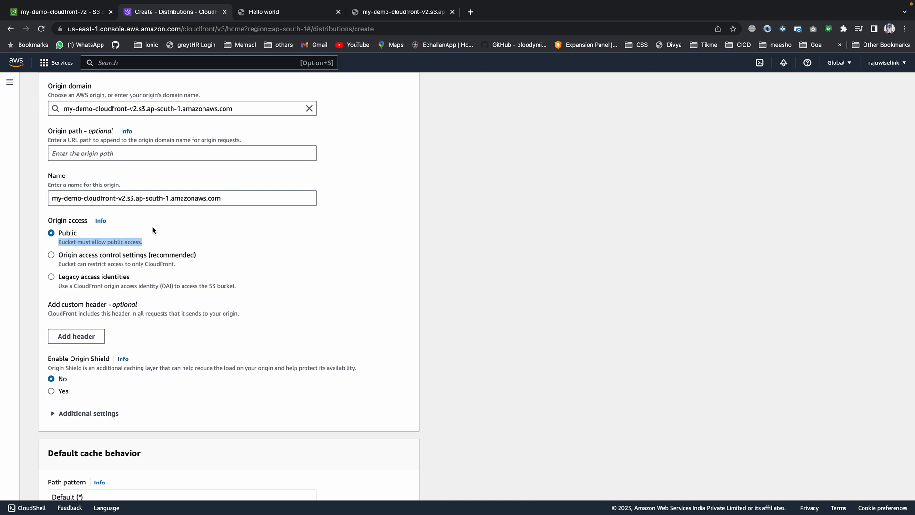
pyautogui.scroll(-1, 151, 230)
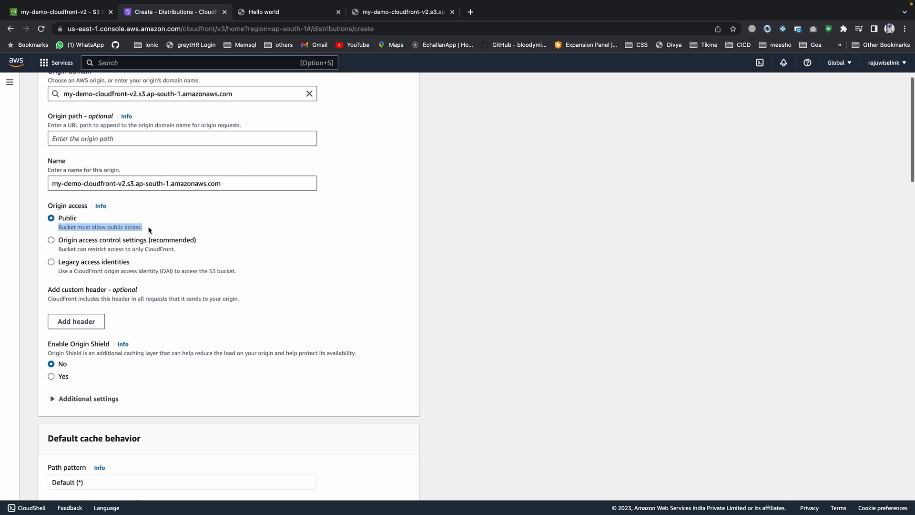
pyautogui.click(51, 241)
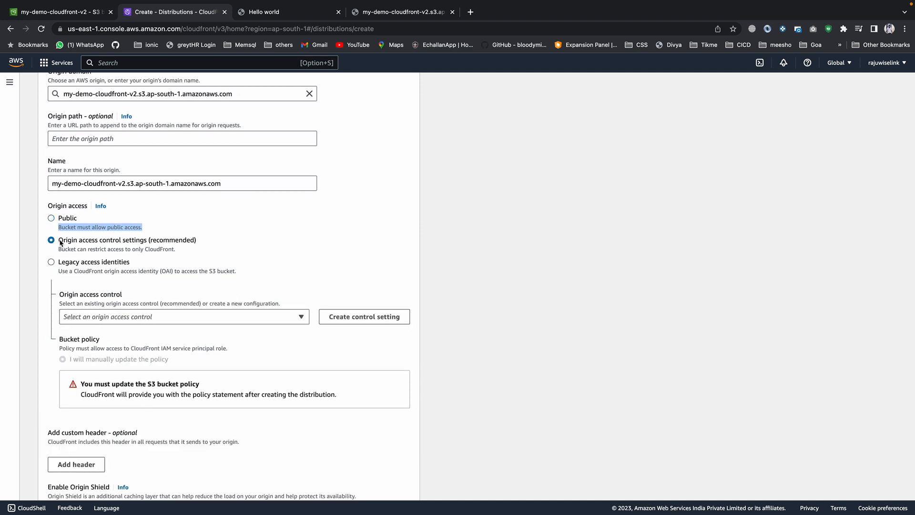
# - Compare the Legacy access identities (OAI) option with the recommended origin access control settings, and check the bucket's object list
pyautogui.moveTo(61, 243); pyautogui.dragTo(149, 240)
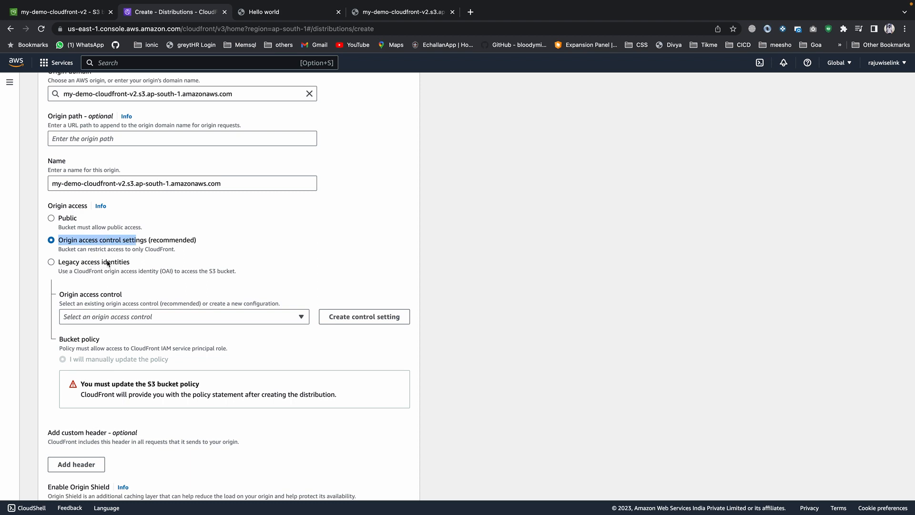
pyautogui.moveTo(160, 273); pyautogui.dragTo(174, 275)
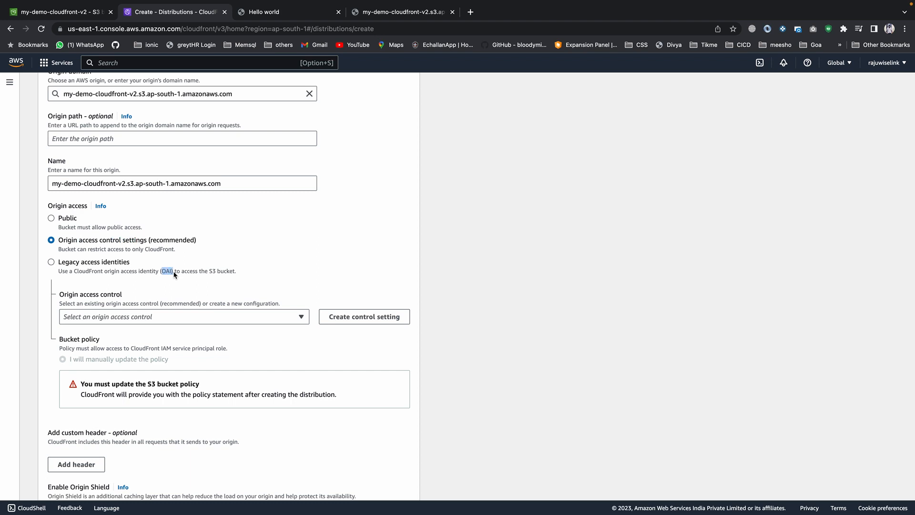
pyautogui.click(174, 274)
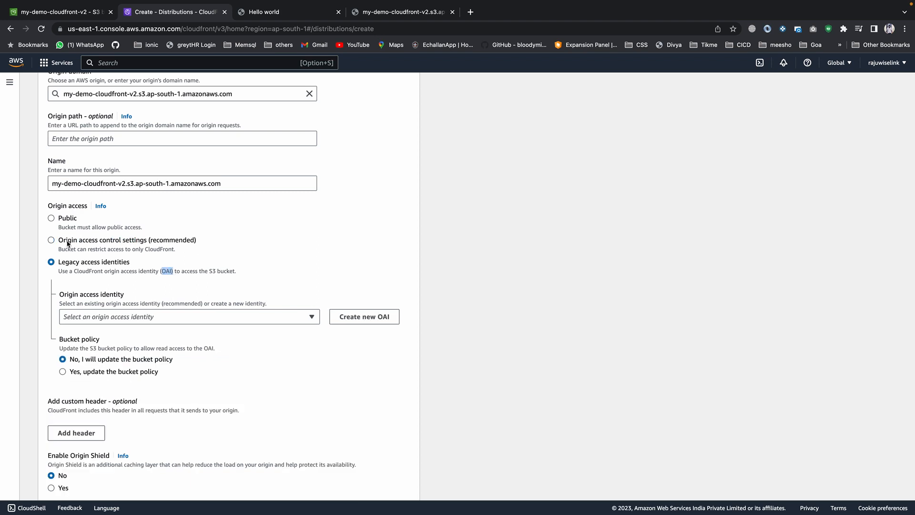
pyautogui.moveTo(62, 241); pyautogui.dragTo(184, 242)
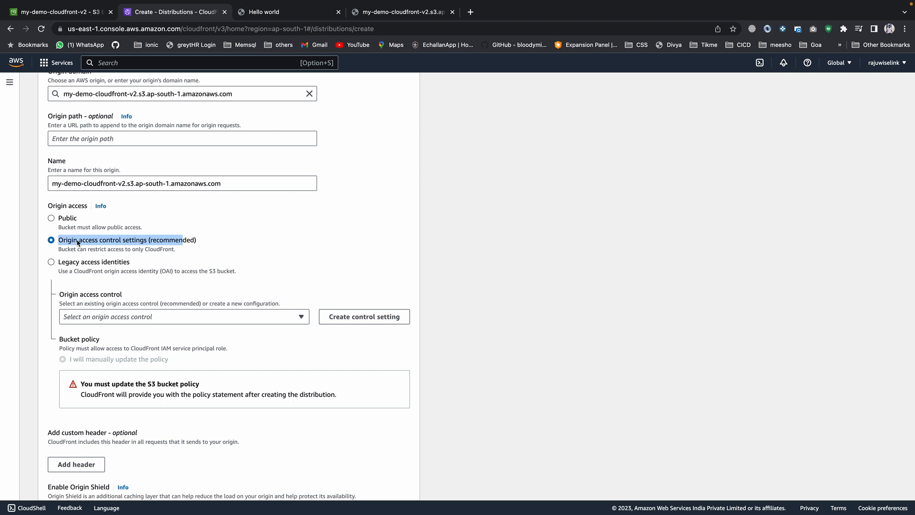
pyautogui.click(62, 12)
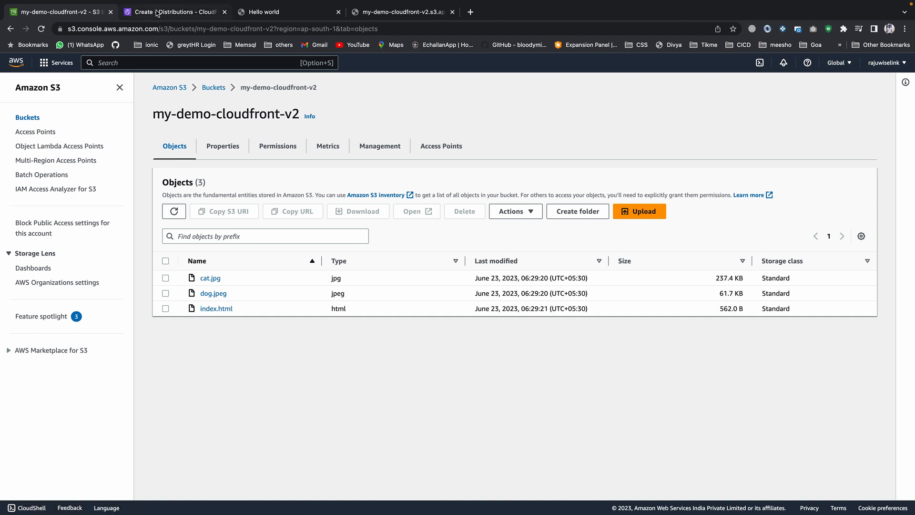
pyautogui.click(177, 14)
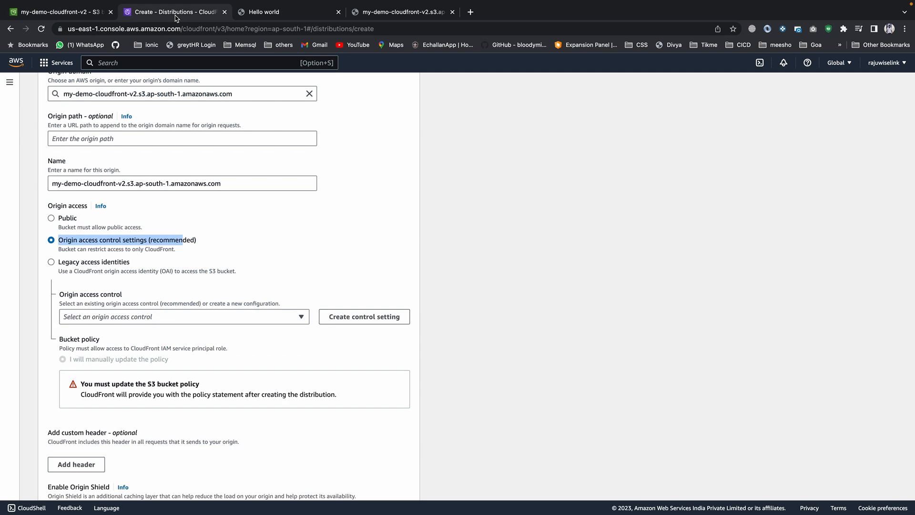
# - Create an origin access control setting for the bucket with the suggested name, Sign requests (recommended) and origin type S3
pyautogui.scroll(-1, 230, 258)
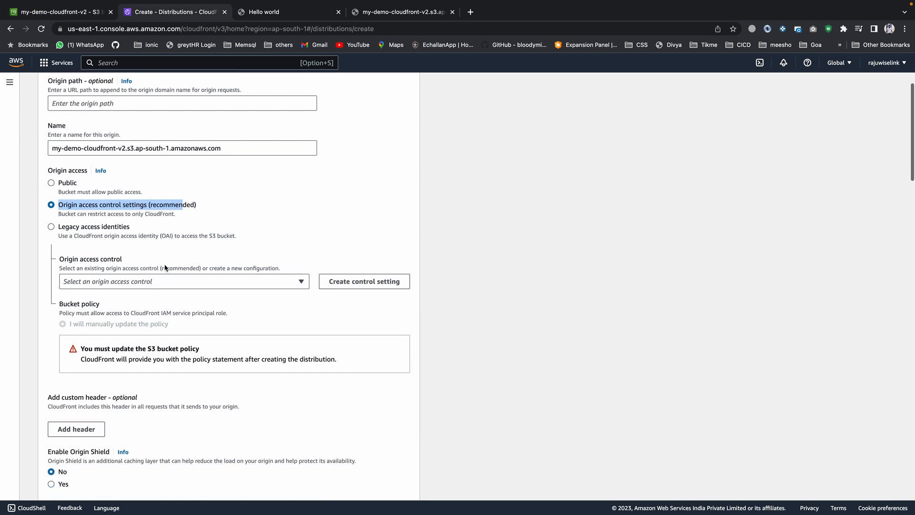
pyautogui.click(367, 282)
pyautogui.moveTo(344, 206); pyautogui.dragTo(447, 205)
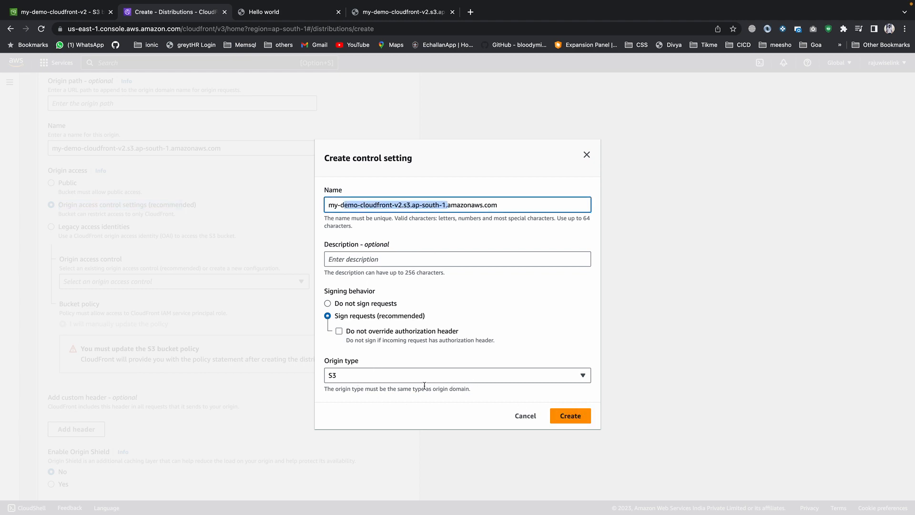
pyautogui.click(575, 416)
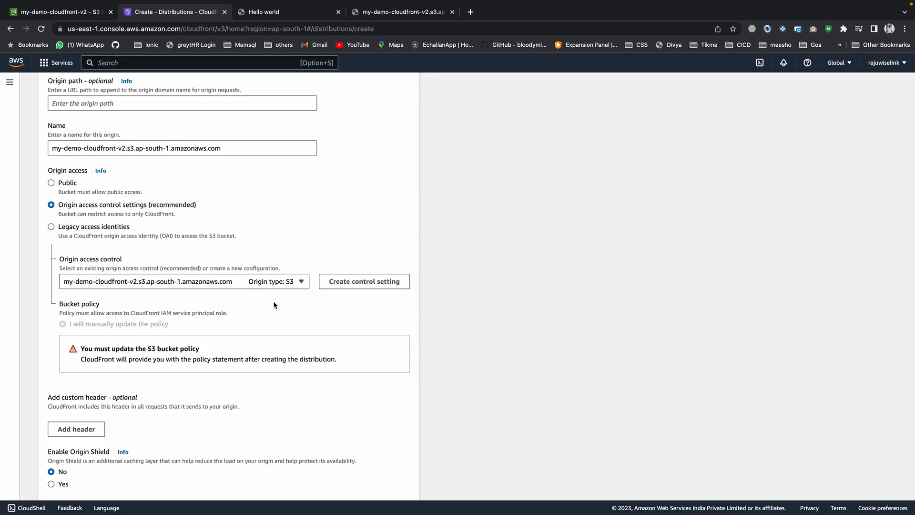
# - Read the notice about updating the S3 bucket policy, and examine my-demo-cloudfront-v2's properties, public access block and bucket policy
pyautogui.scroll(-2, 275, 304)
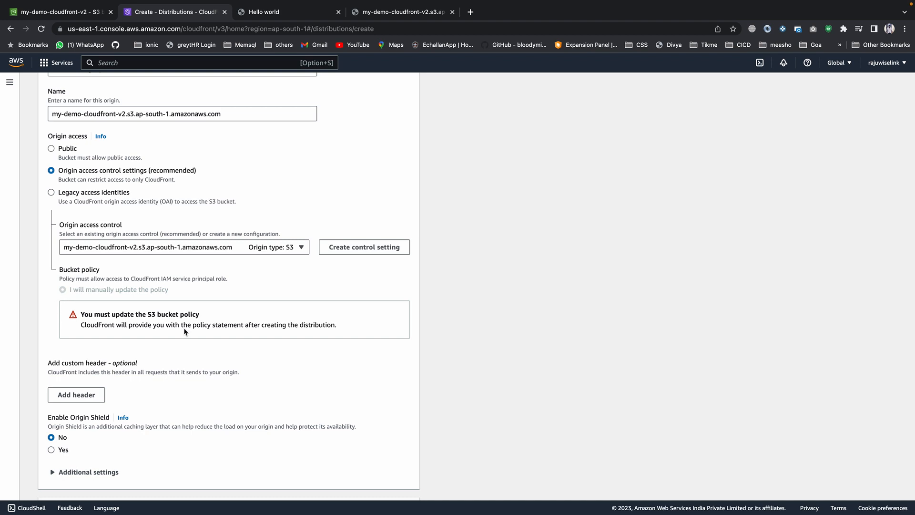
pyautogui.scroll(-1, 129, 333)
pyautogui.moveTo(129, 289); pyautogui.dragTo(204, 293)
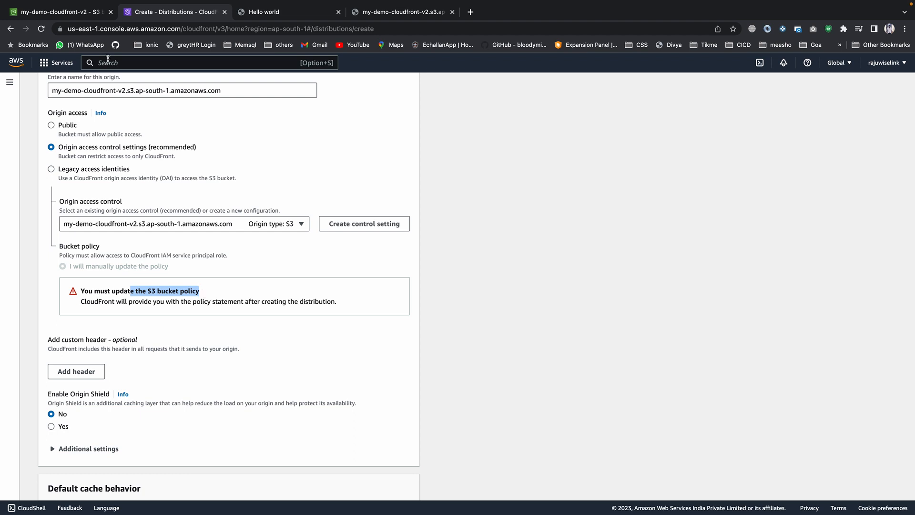
pyautogui.click(76, 15)
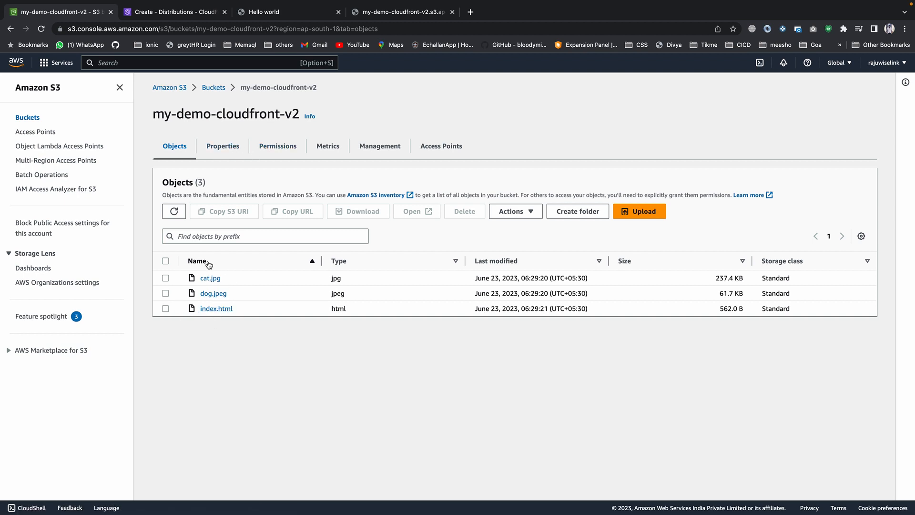
pyautogui.click(229, 146)
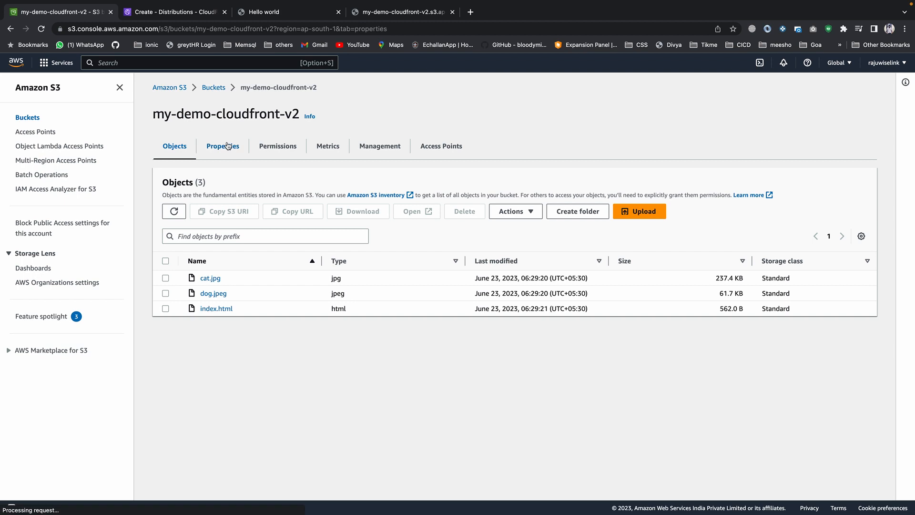
pyautogui.scroll(-5, 266, 344)
pyautogui.scroll(-20, 266, 345)
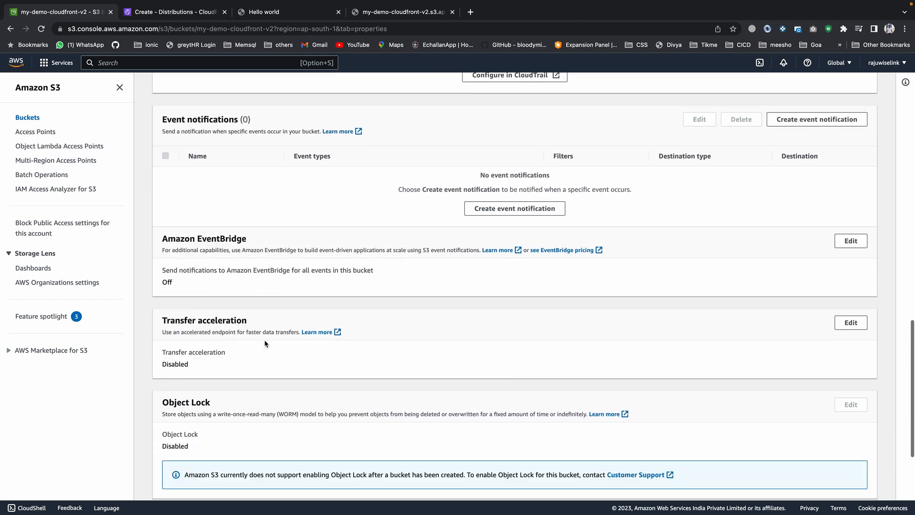
pyautogui.scroll(7, 265, 345)
pyautogui.scroll(18, 265, 344)
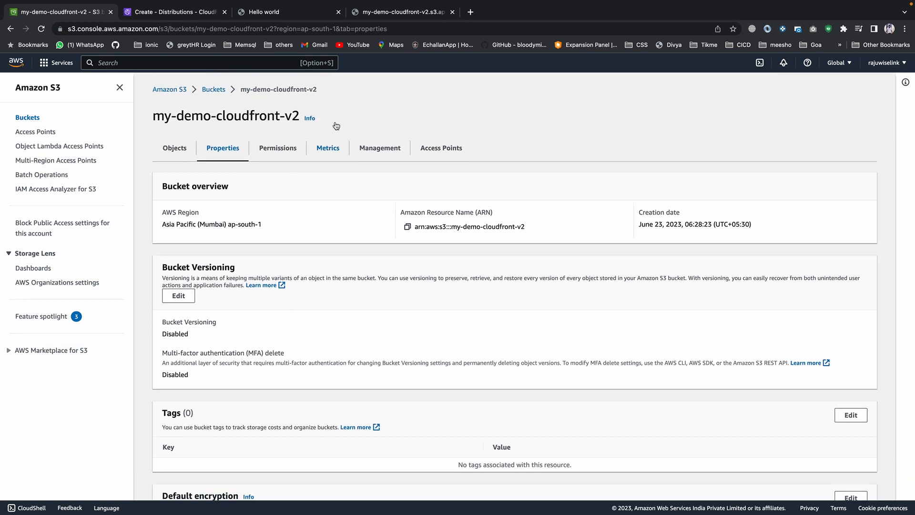
pyautogui.click(269, 150)
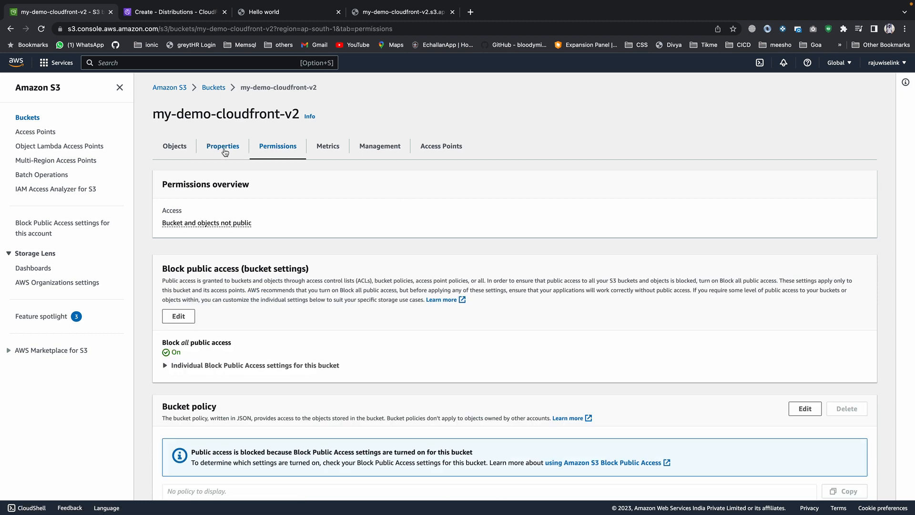
pyautogui.click(226, 152)
pyautogui.click(271, 152)
pyautogui.scroll(-6, 275, 330)
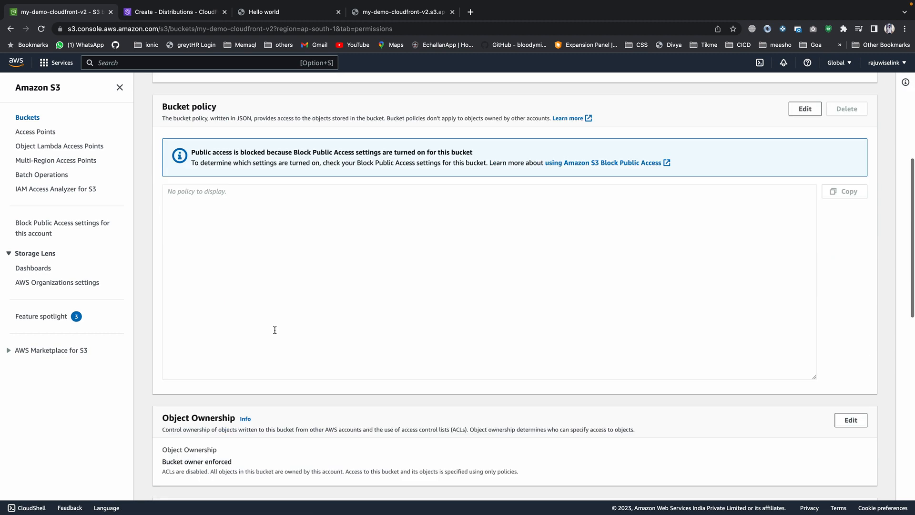
pyautogui.scroll(5, 255, 254)
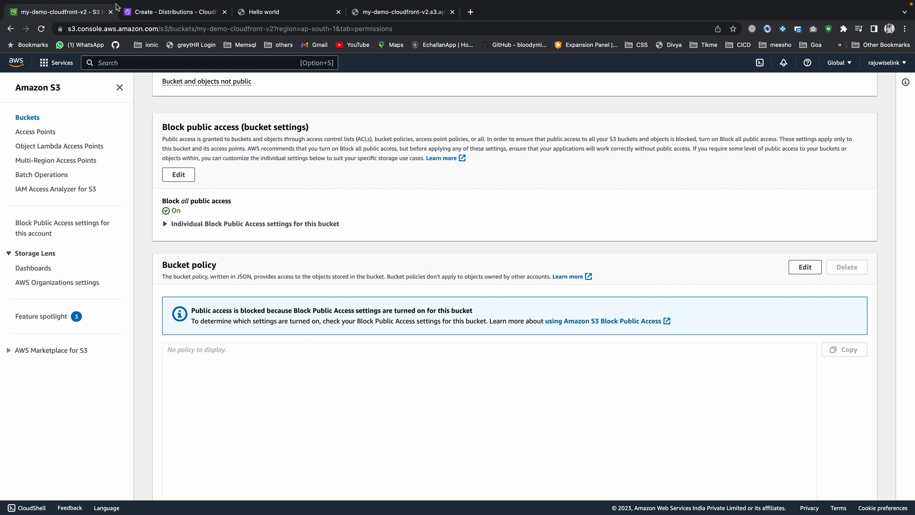
# - Return to the distribution form and review the policy statement notice, the origin domain and the remaining origin settings
pyautogui.click(137, 13)
pyautogui.moveTo(83, 301); pyautogui.dragTo(186, 302)
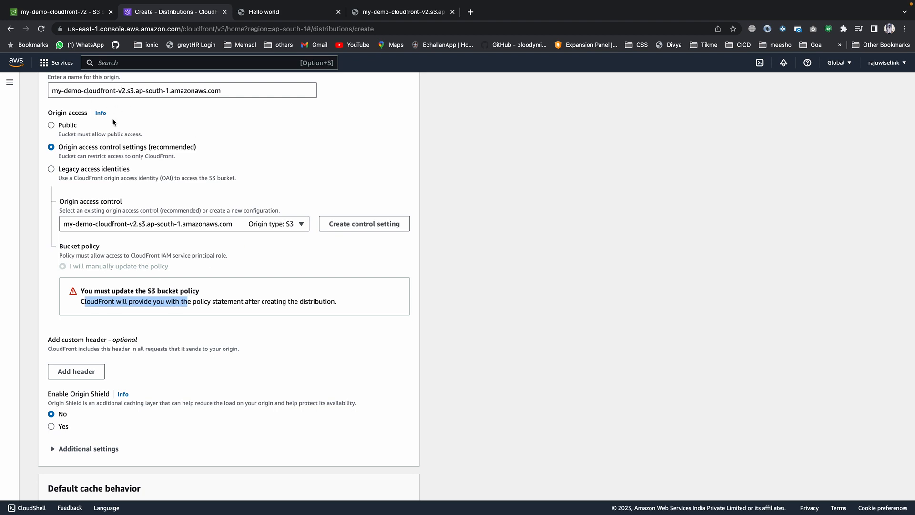
pyautogui.scroll(3, 125, 252)
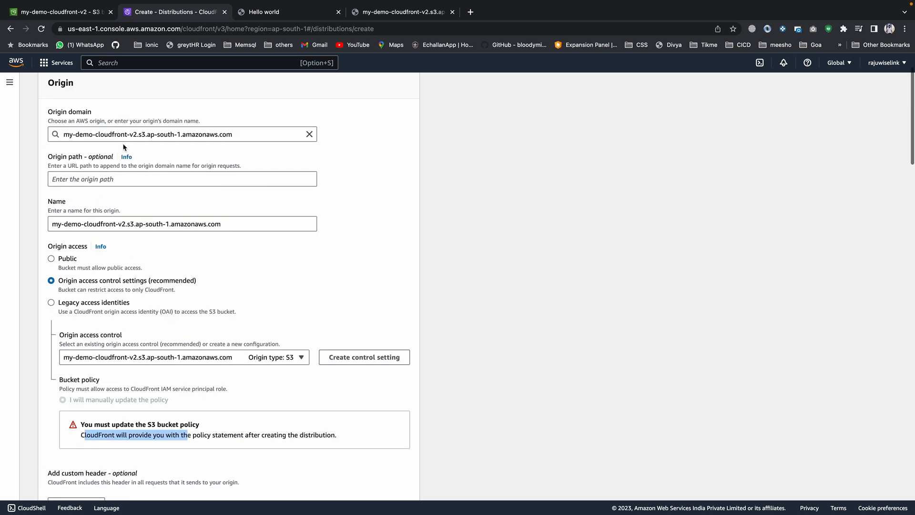
pyautogui.scroll(-5, 124, 146)
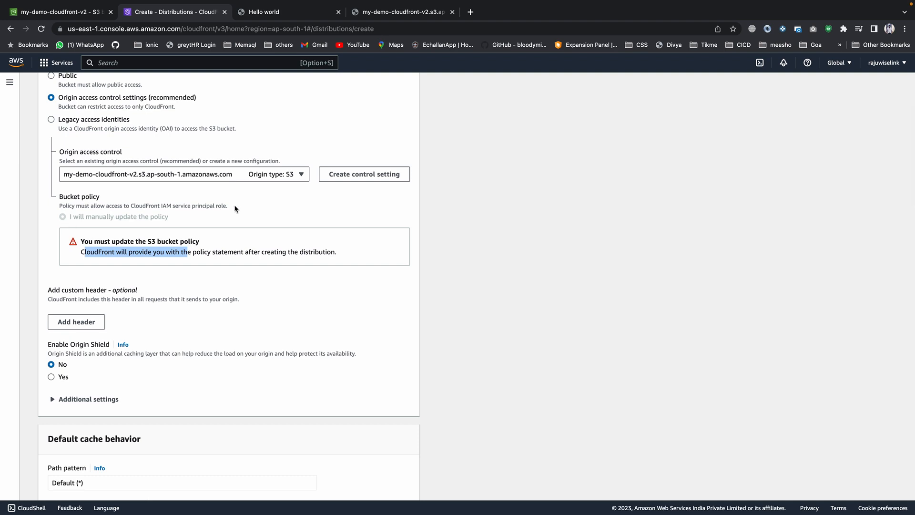
pyautogui.scroll(-2, 65, 261)
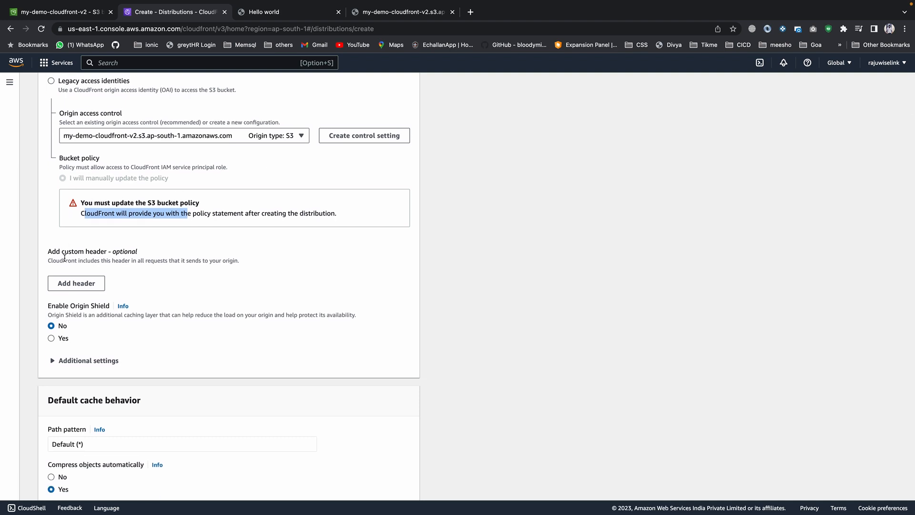
# - Keep the default cache behavior settings and set the distribution's default root object to index.html
pyautogui.scroll(-9, 65, 258)
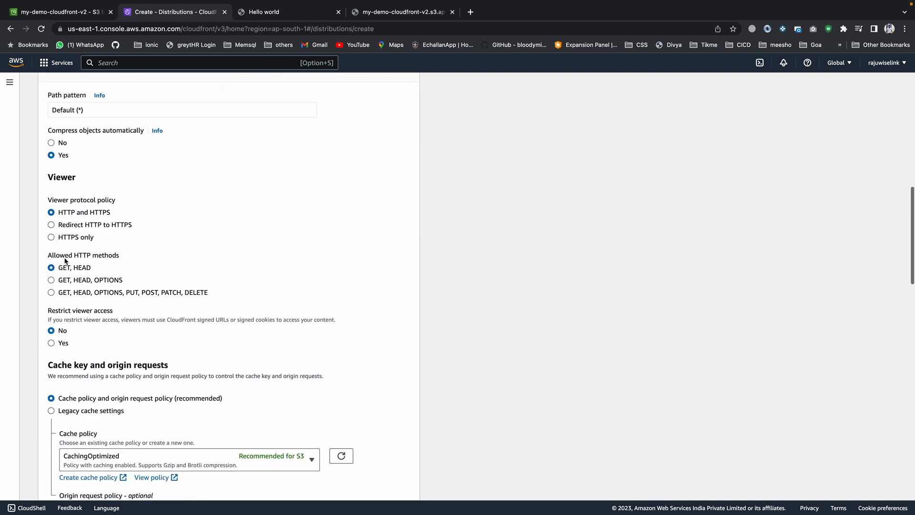
pyautogui.scroll(-10, 65, 261)
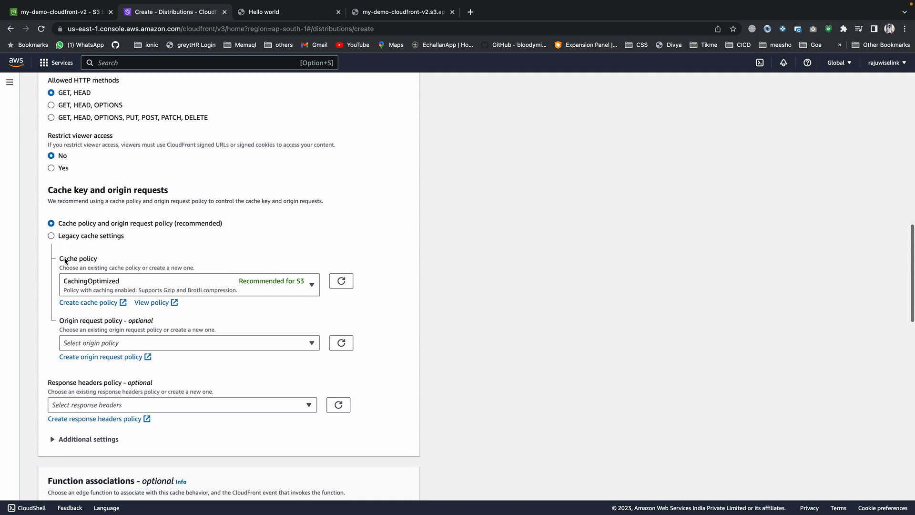
pyautogui.scroll(-10, 65, 260)
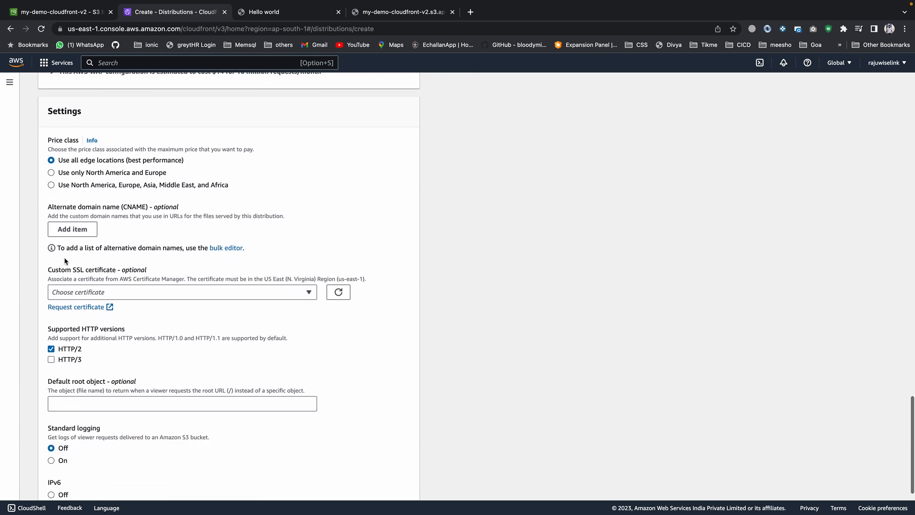
pyautogui.moveTo(49, 372); pyautogui.dragTo(103, 372)
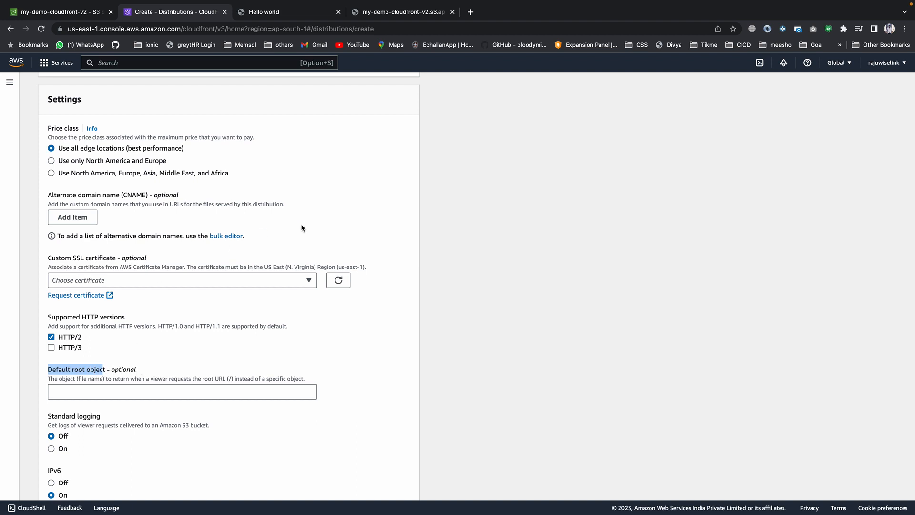
pyautogui.click(83, 393)
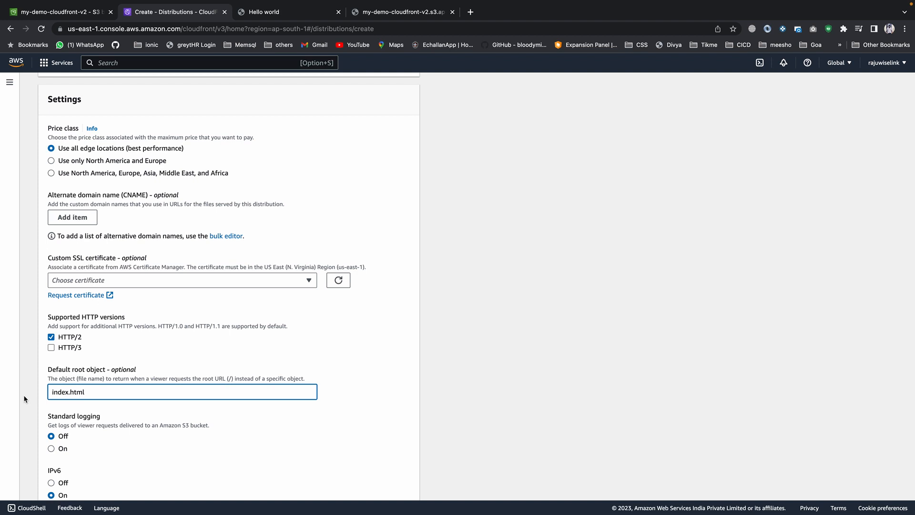
pyautogui.moveTo(62, 370); pyautogui.dragTo(90, 373)
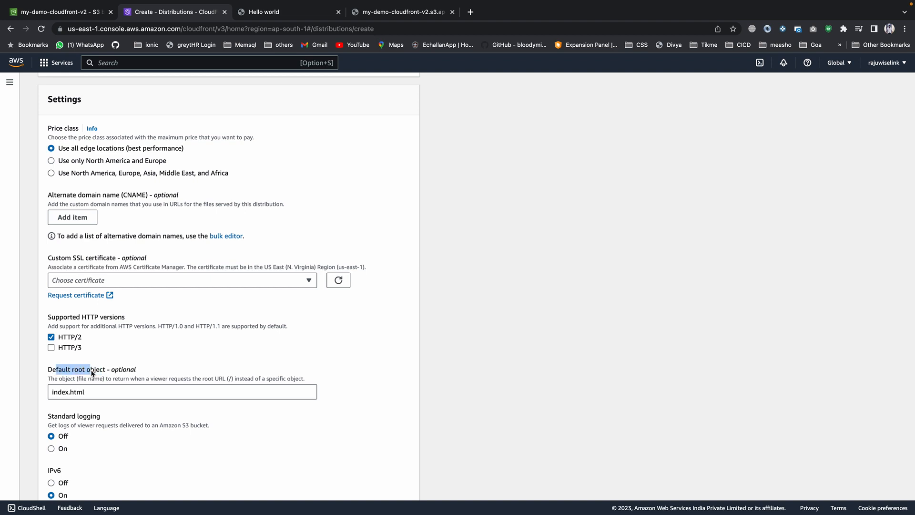
# - Enable the Web Application Firewall security protections and create the distribution
pyautogui.scroll(-3, 93, 373)
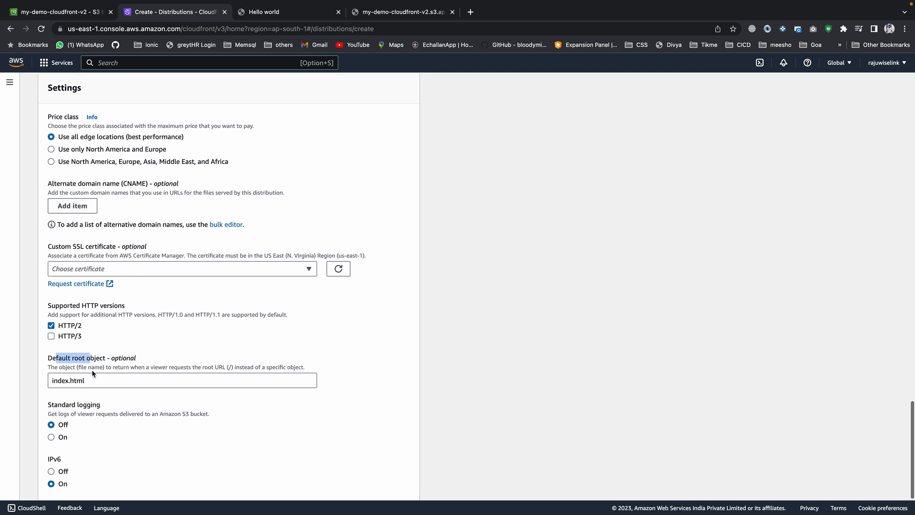
pyautogui.scroll(-1, 93, 374)
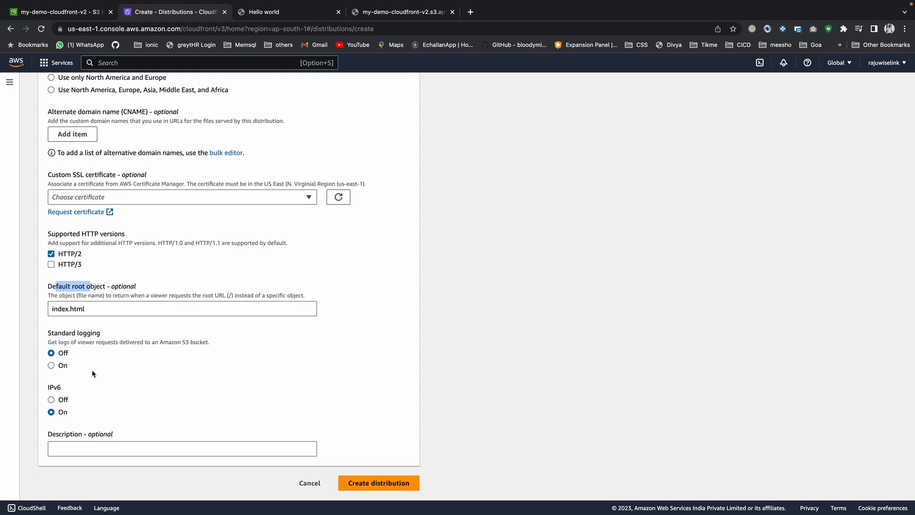
pyautogui.click(385, 484)
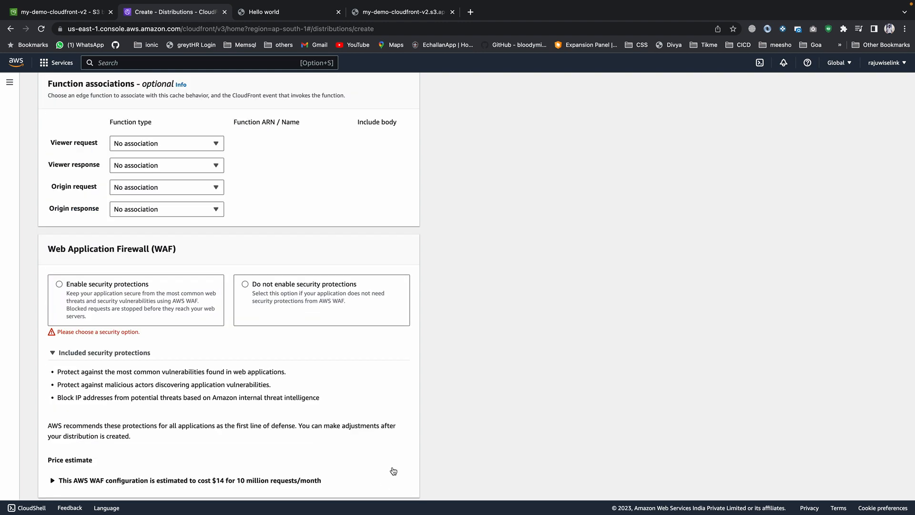
pyautogui.click(129, 299)
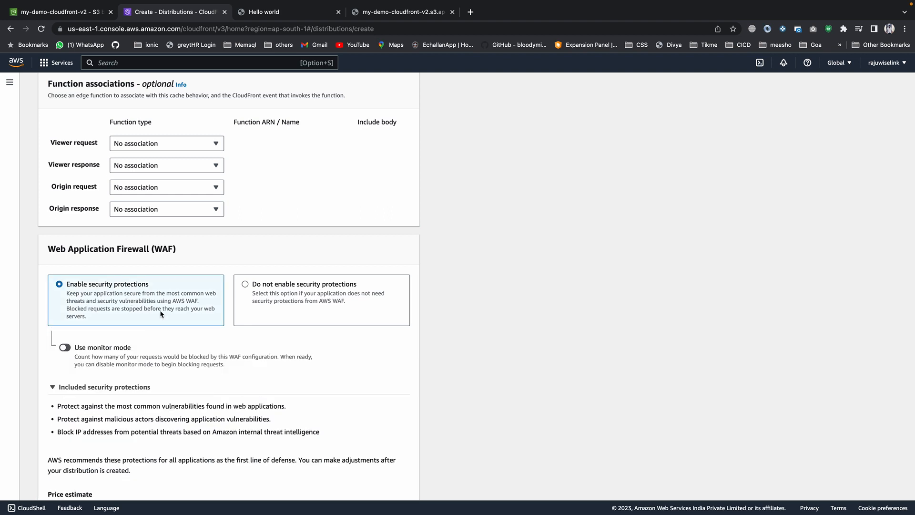
pyautogui.scroll(15, 279, 368)
pyautogui.scroll(-8, 279, 368)
pyautogui.scroll(-10, 279, 368)
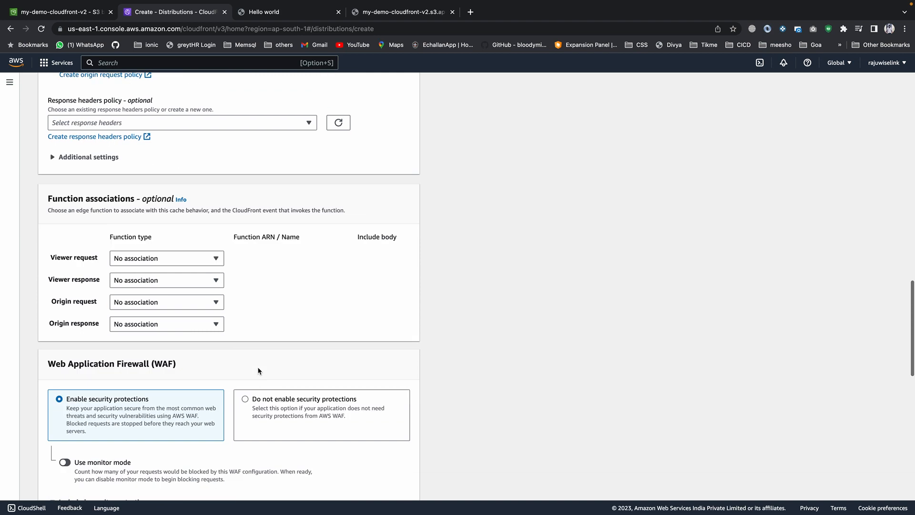
pyautogui.scroll(-9, 364, 455)
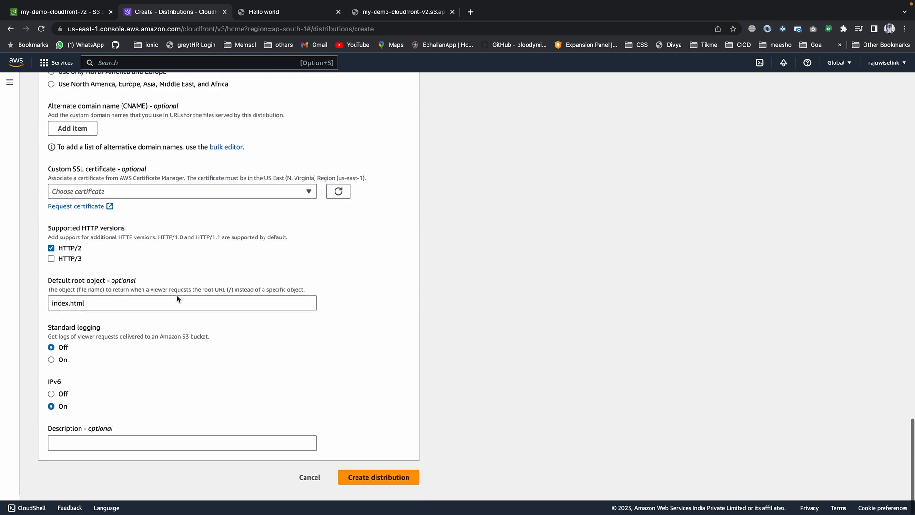
pyautogui.click(367, 483)
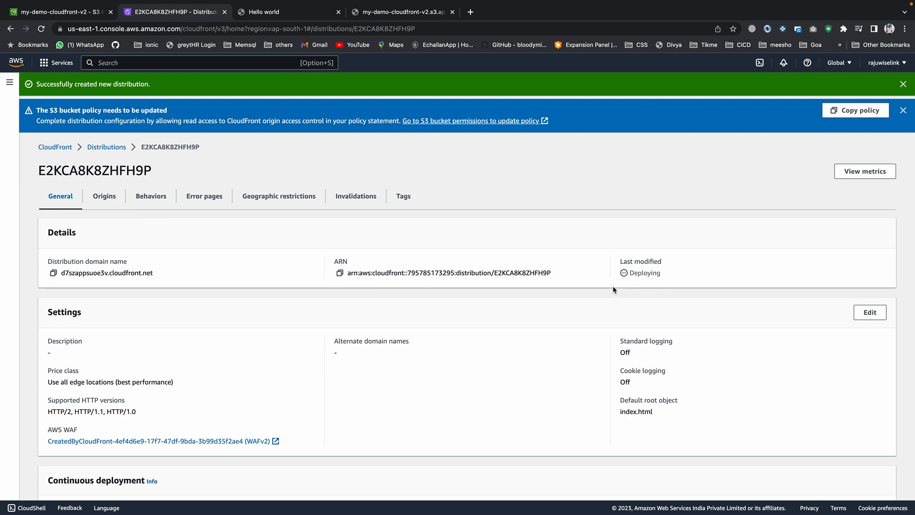
# - Copy the policy statement offered for the new distribution and open the S3 bucket's permissions
pyautogui.moveTo(666, 276); pyautogui.dragTo(628, 275)
pyautogui.moveTo(37, 111); pyautogui.dragTo(170, 115)
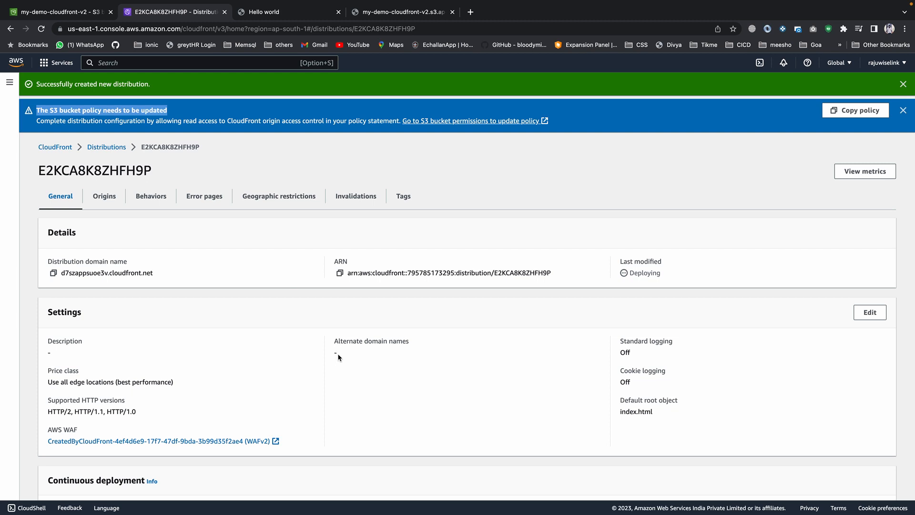
pyautogui.scroll(-2, 268, 362)
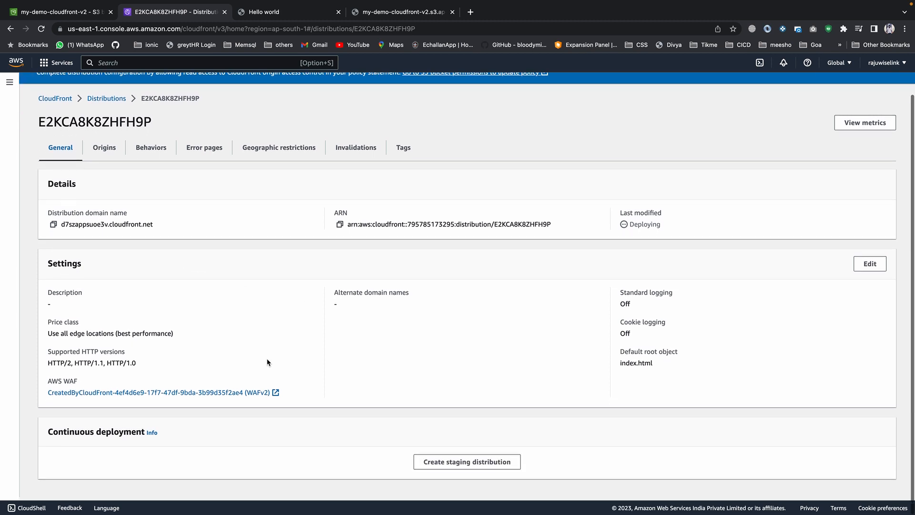
pyautogui.scroll(2, 268, 362)
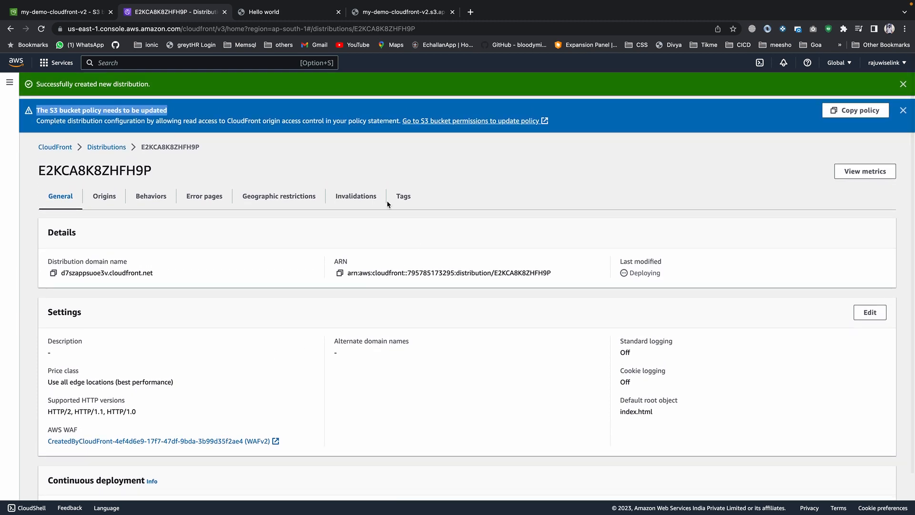
pyautogui.click(848, 113)
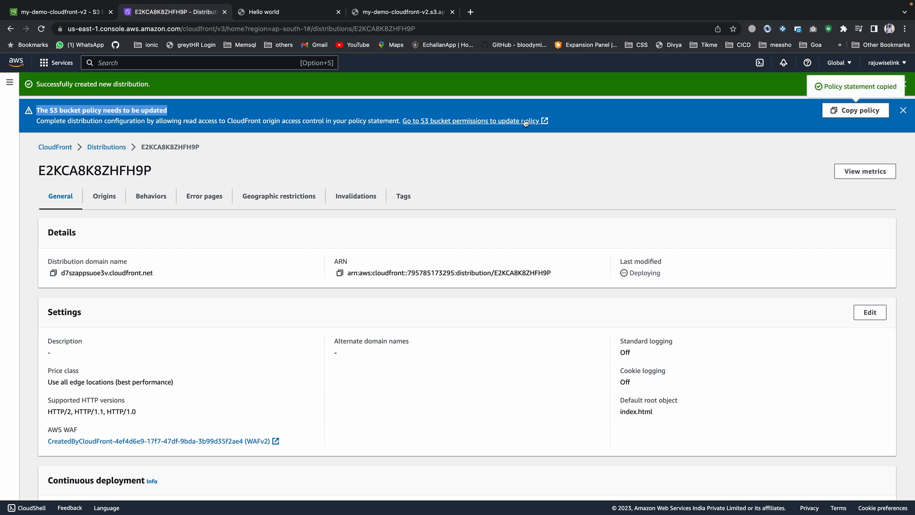
pyautogui.click(474, 122)
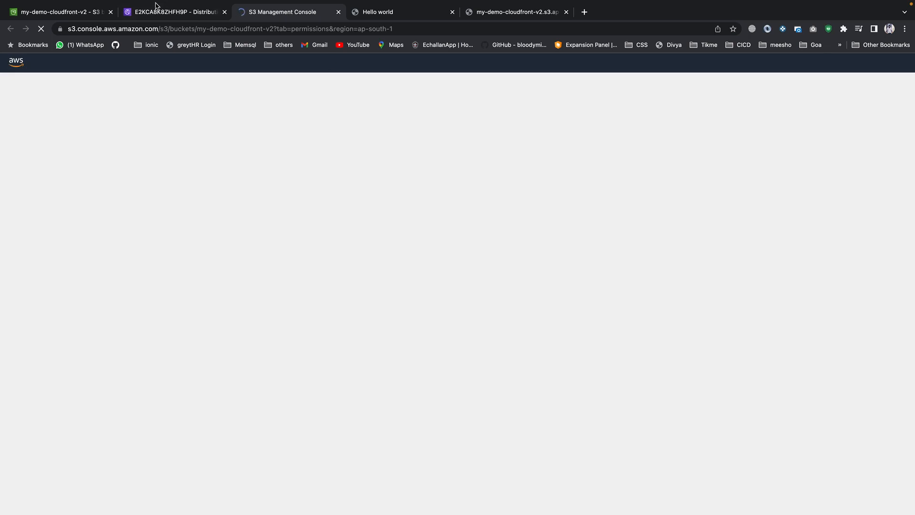
# - Return to the new distribution, dismiss the bucket policy notice, and check its origins and general details
pyautogui.click(162, 10)
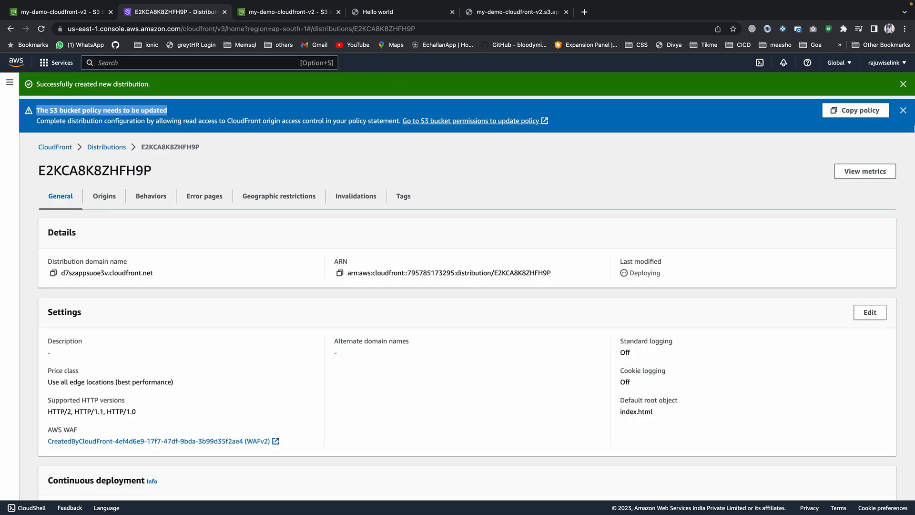
pyautogui.click(904, 111)
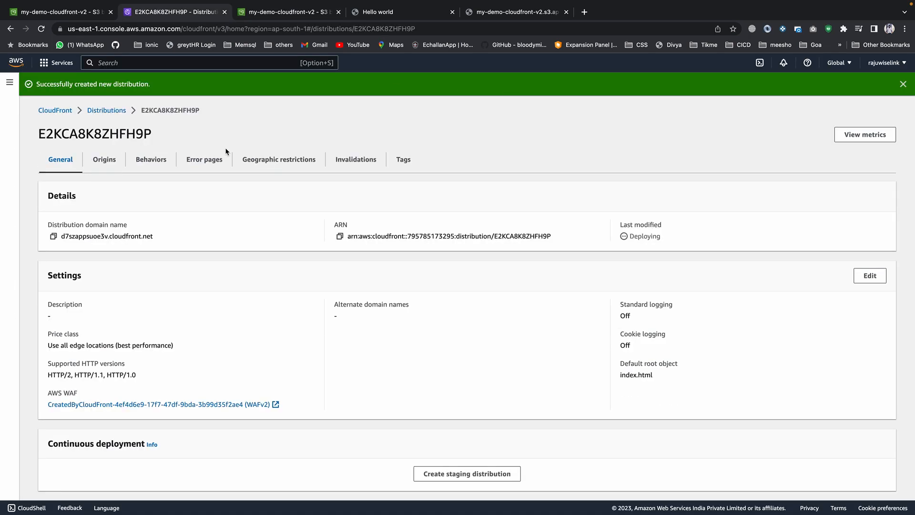
pyautogui.click(105, 160)
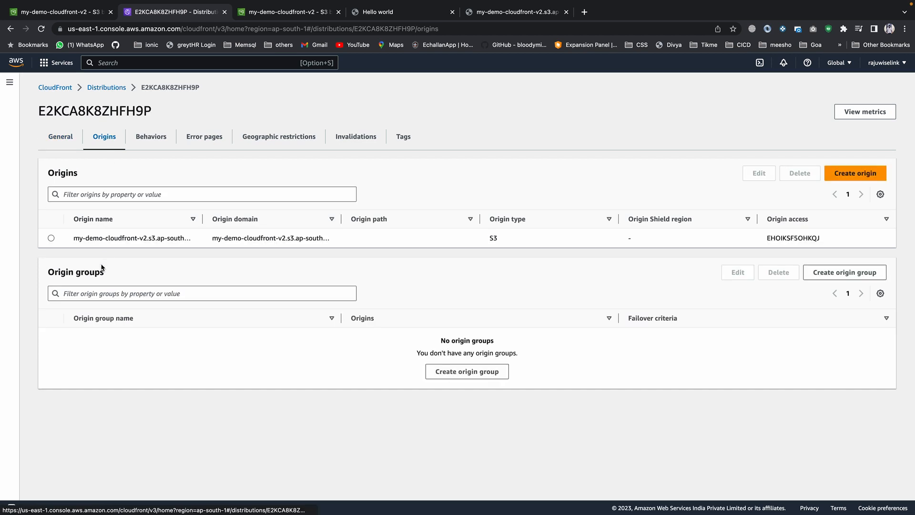
pyautogui.click(50, 239)
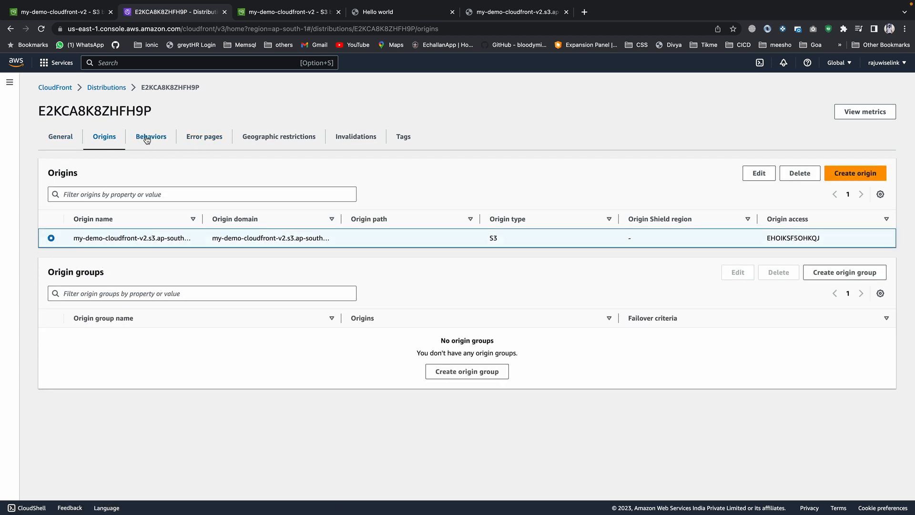
pyautogui.click(62, 136)
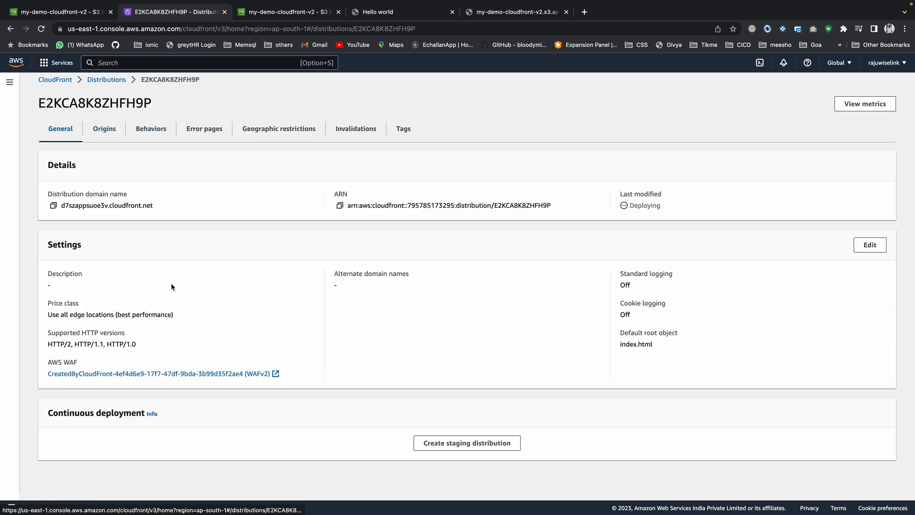
# - Open the my-demo-cloudfront-v2 origin for editing and copy the policy statement from its origin access control settings
pyautogui.click(104, 138)
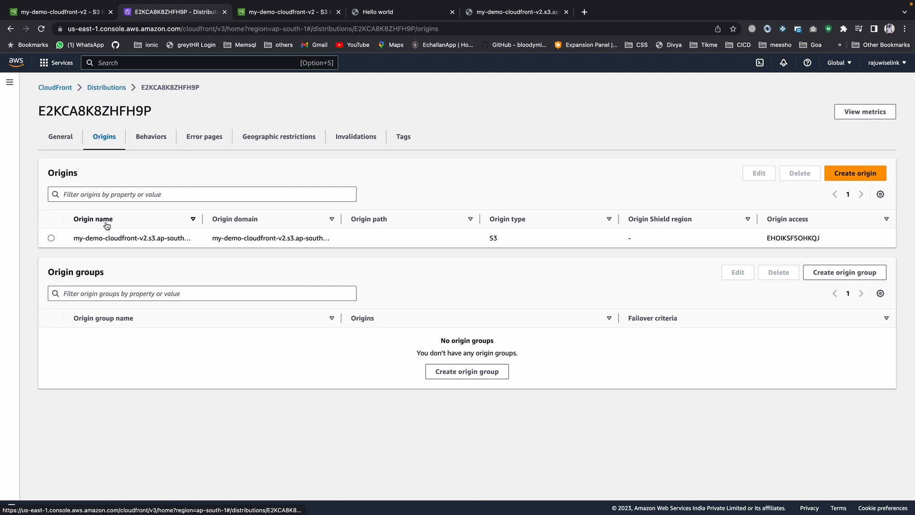
pyautogui.click(51, 238)
pyautogui.click(753, 173)
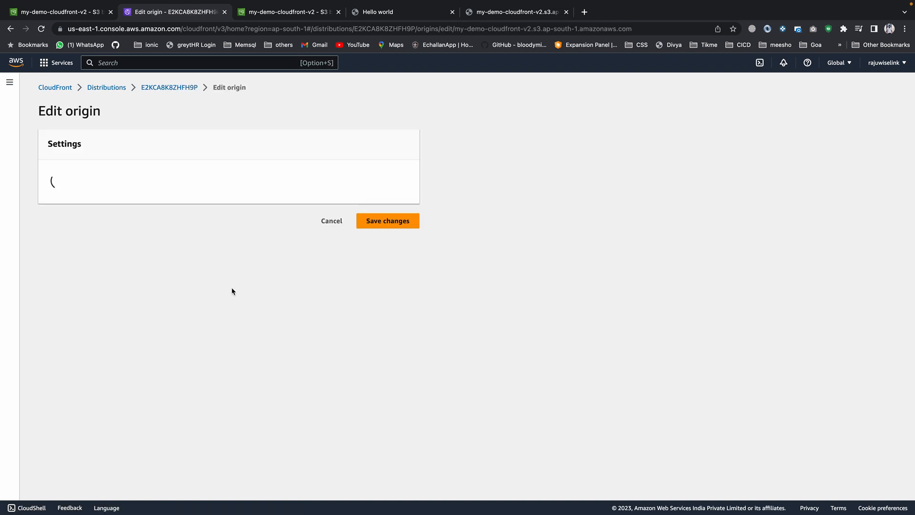
pyautogui.scroll(-5, 214, 298)
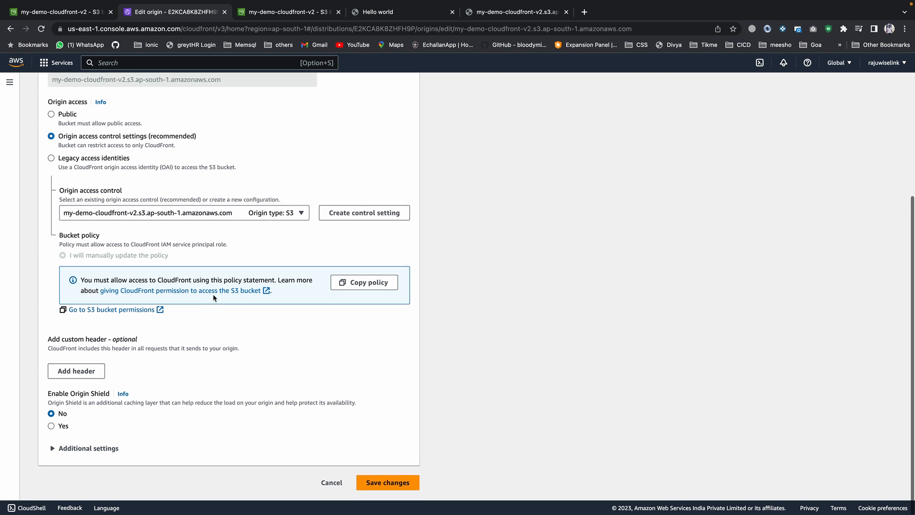
pyautogui.click(368, 282)
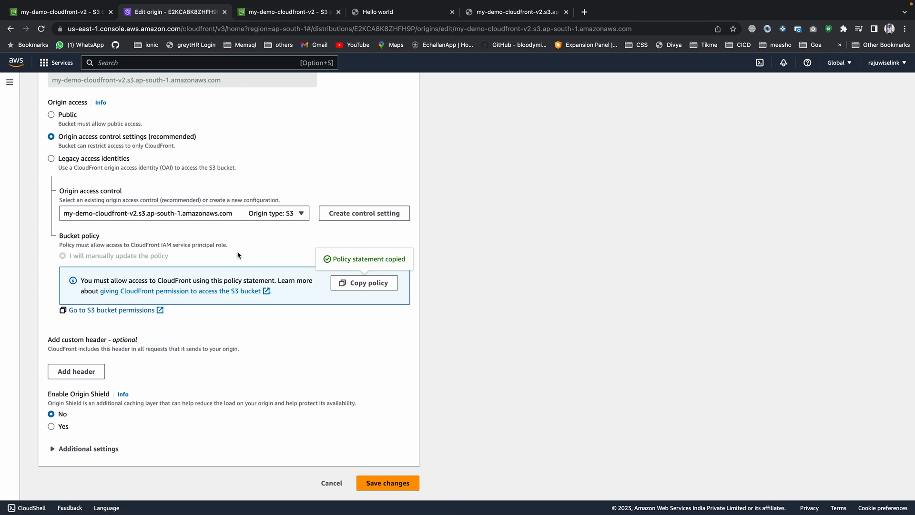
pyautogui.scroll(5, 238, 255)
# - Paste the copied CloudFront policy statement into the empty bucket policy of my-demo-cloudfront-v2
pyautogui.hotkey('ctrl', 'Tab')
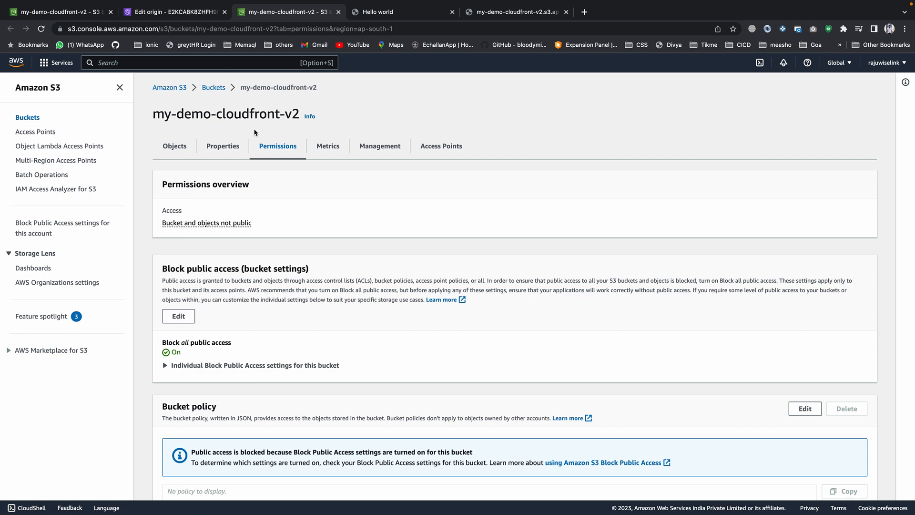
pyautogui.scroll(-5, 282, 258)
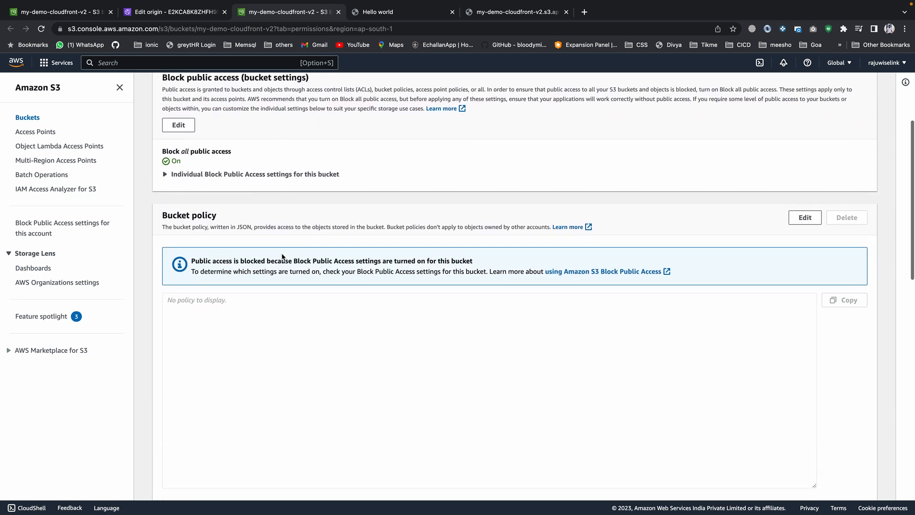
pyautogui.click(805, 218)
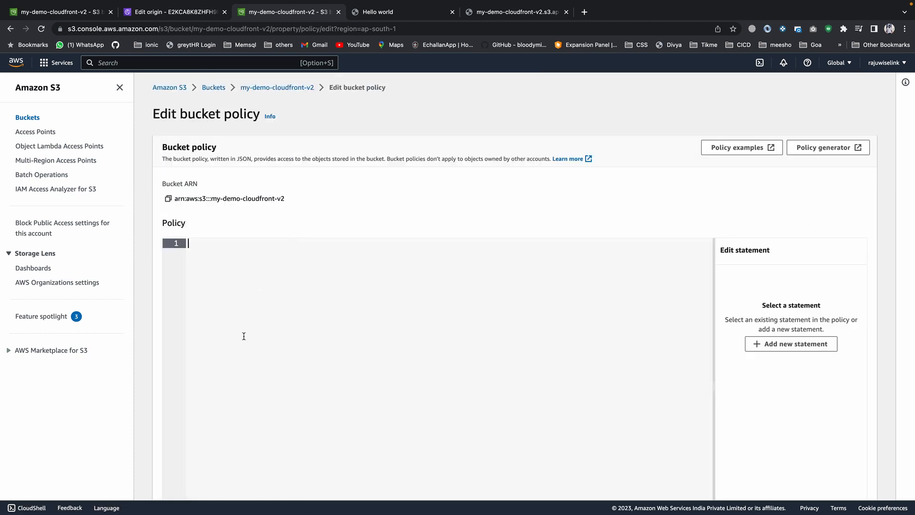
pyautogui.press('super+v')
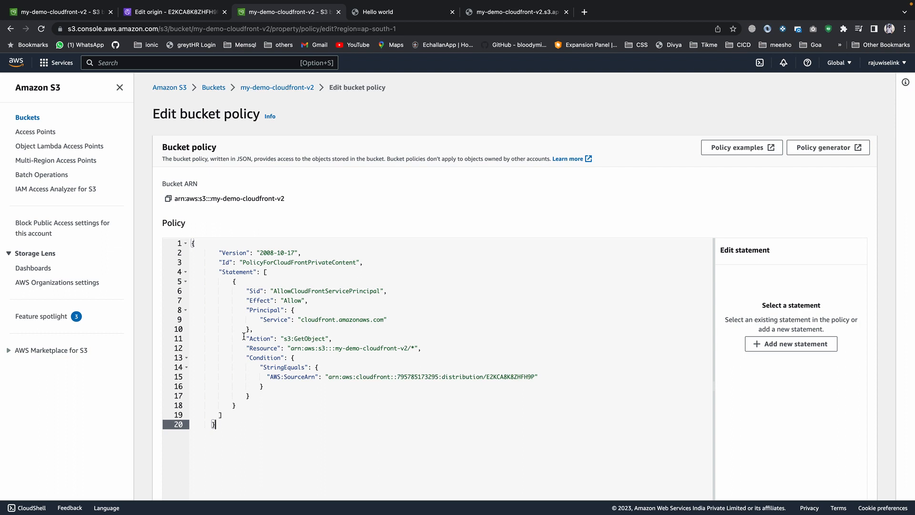
# - Examine the bucket ARN and the parts of the AWS:SourceArn condition in the pasted policy
pyautogui.moveTo(211, 198); pyautogui.dragTo(286, 199)
pyautogui.click(263, 272)
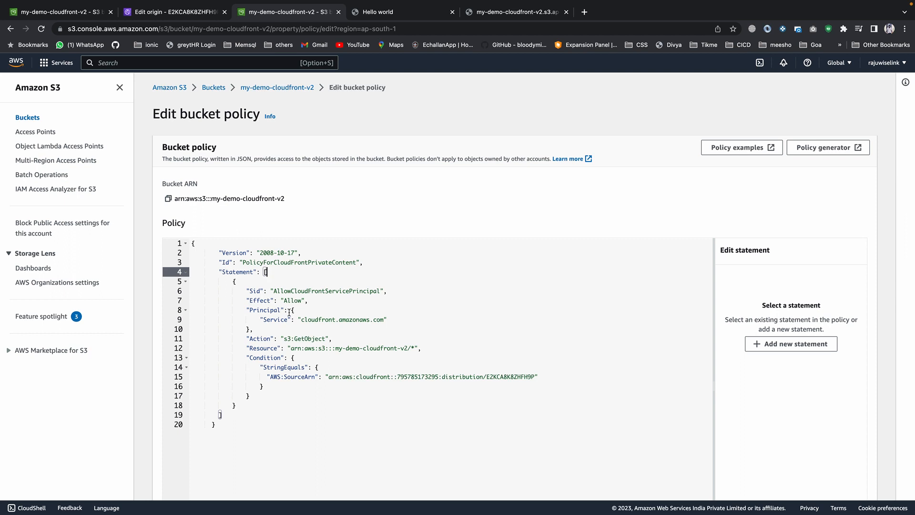
pyautogui.moveTo(329, 377); pyautogui.dragTo(396, 377)
pyautogui.doubleClick(333, 376)
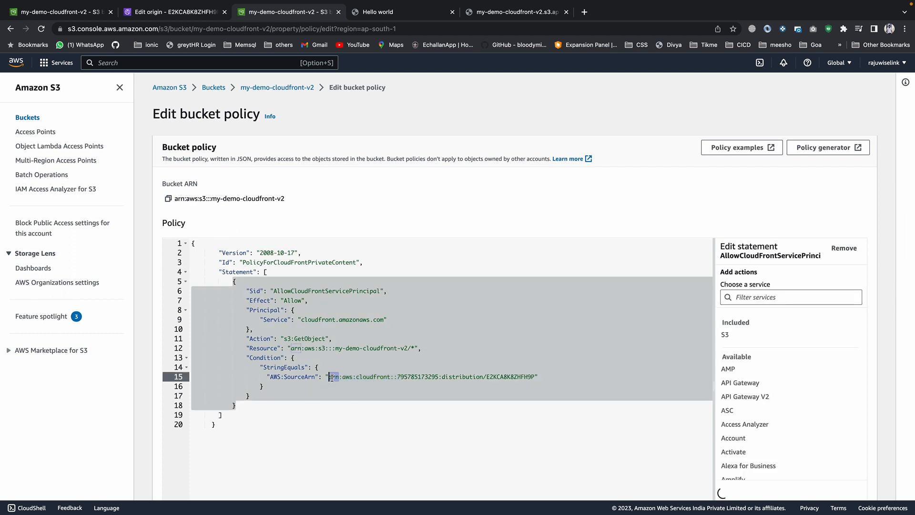
pyautogui.doubleClick(366, 377)
pyautogui.doubleClick(412, 377)
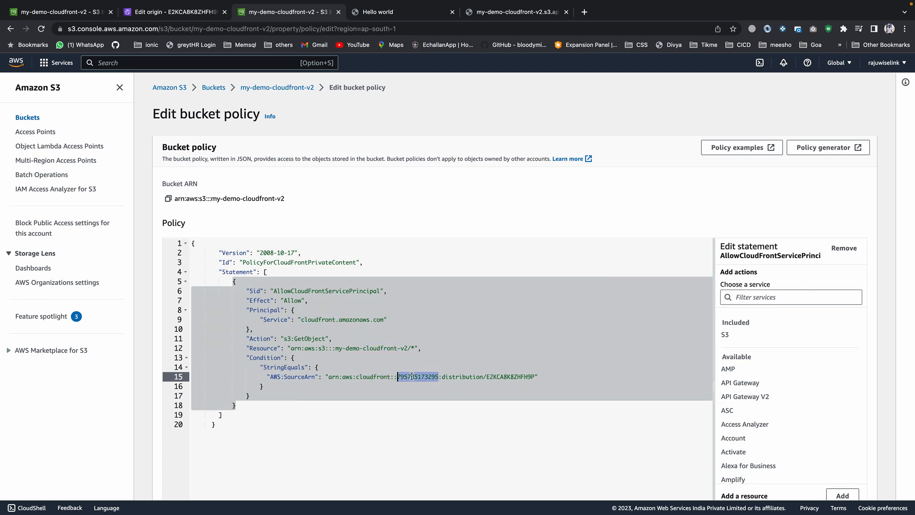
pyautogui.doubleClick(473, 377)
pyautogui.doubleClick(504, 377)
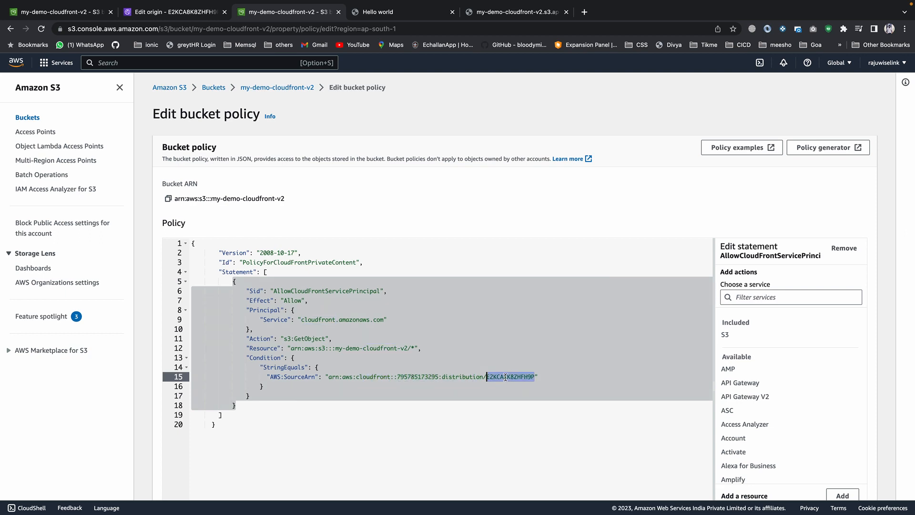
# - Examine the Effect, s3:GetObject Action, bucket Resource and AWS:SourceArn condition in the pasted policy statement
pyautogui.click(403, 274)
pyautogui.moveTo(534, 377); pyautogui.dragTo(486, 377)
pyautogui.moveTo(267, 377); pyautogui.dragTo(378, 377)
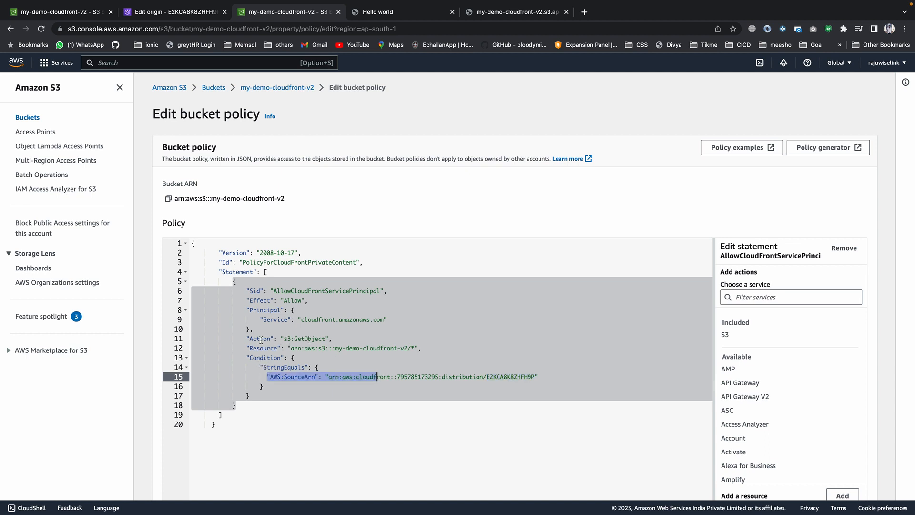
pyautogui.click(292, 303)
pyautogui.doubleClick(258, 299)
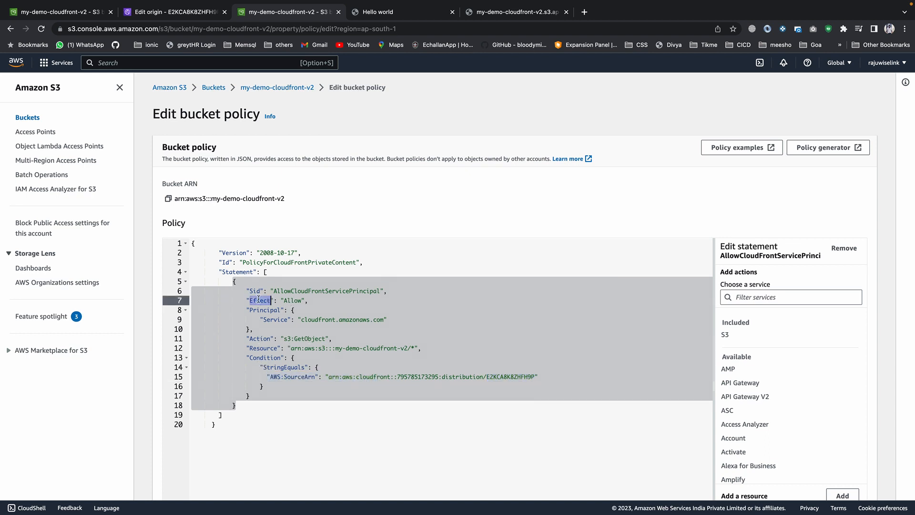
pyautogui.doubleClick(291, 300)
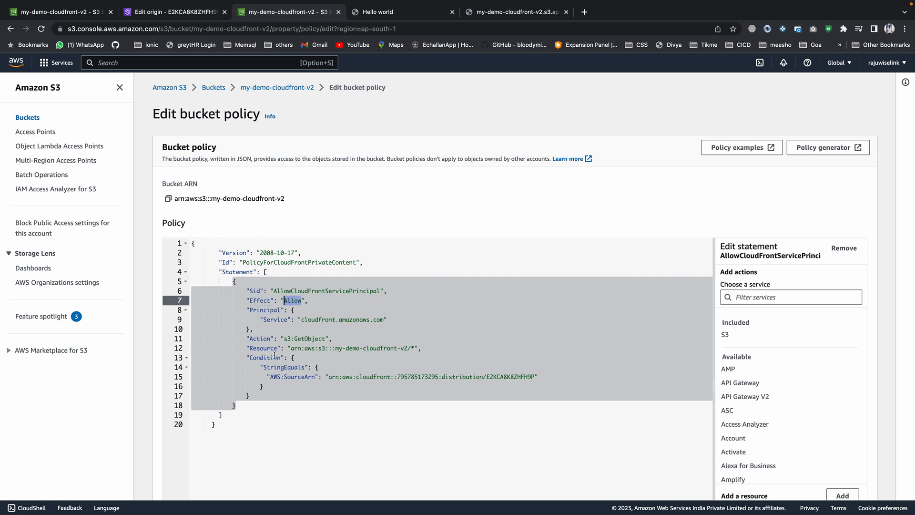
pyautogui.moveTo(246, 338); pyautogui.dragTo(341, 339)
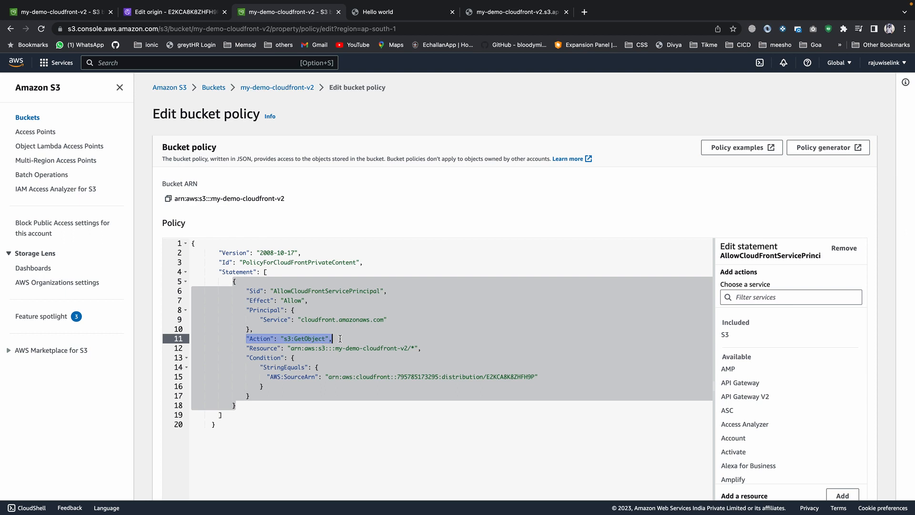
pyautogui.doubleClick(314, 338)
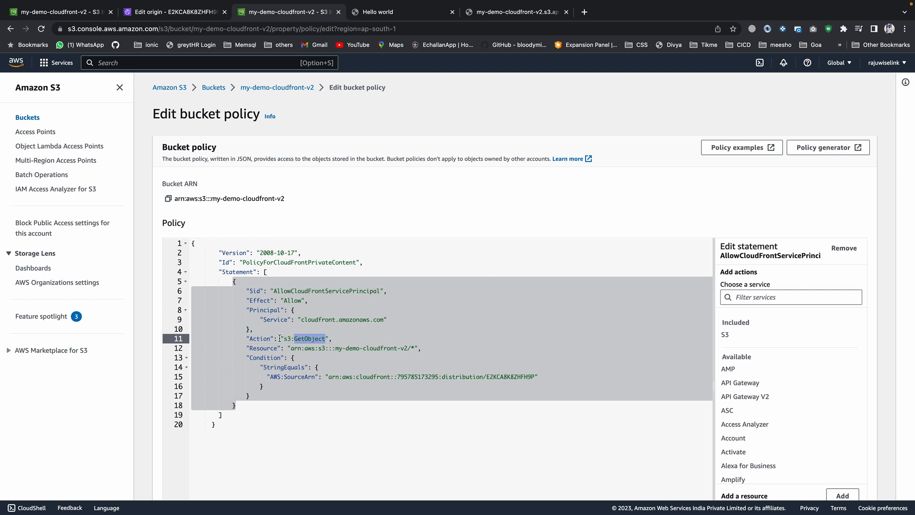
pyautogui.moveTo(246, 339); pyautogui.dragTo(351, 339)
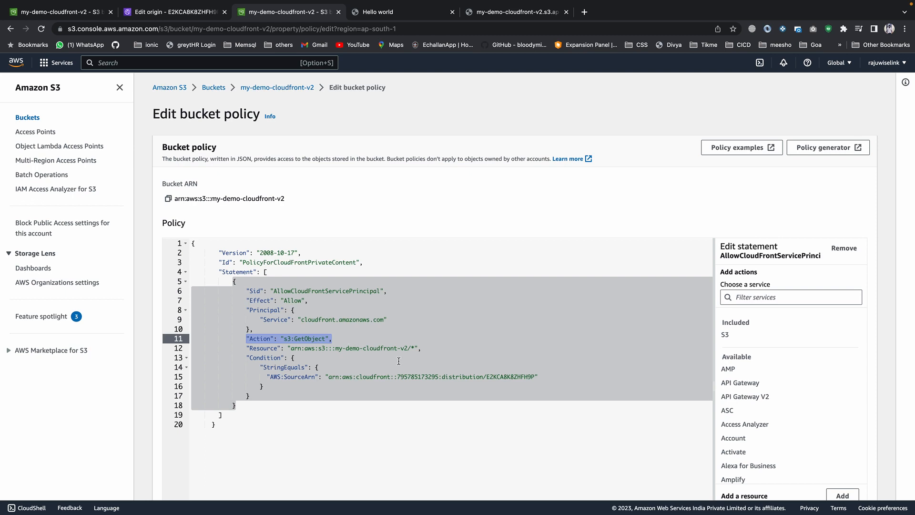
pyautogui.moveTo(422, 349); pyautogui.dragTo(249, 352)
pyautogui.click(415, 347)
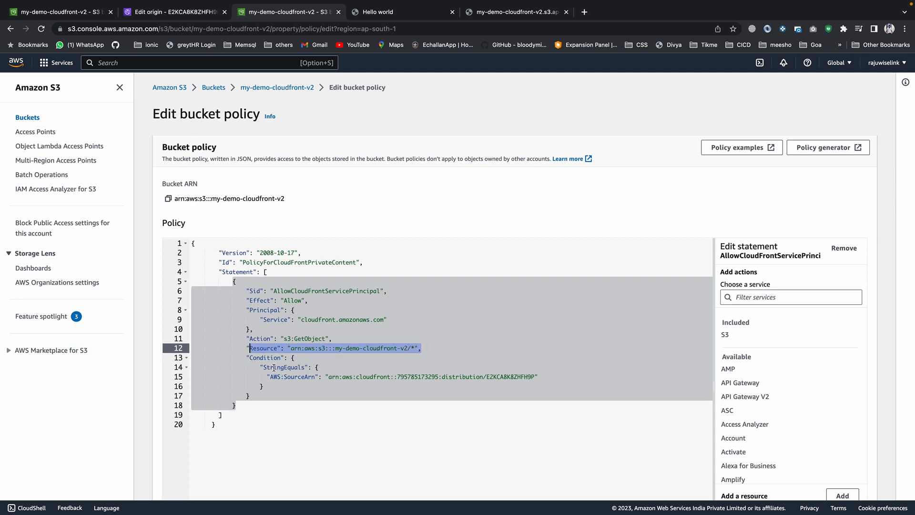
pyautogui.moveTo(246, 339); pyautogui.dragTo(361, 337)
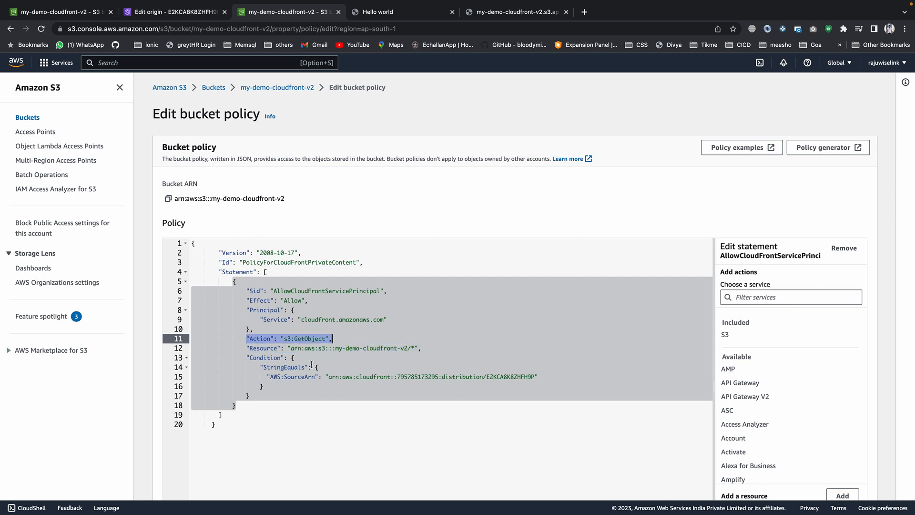
pyautogui.moveTo(267, 377); pyautogui.dragTo(513, 379)
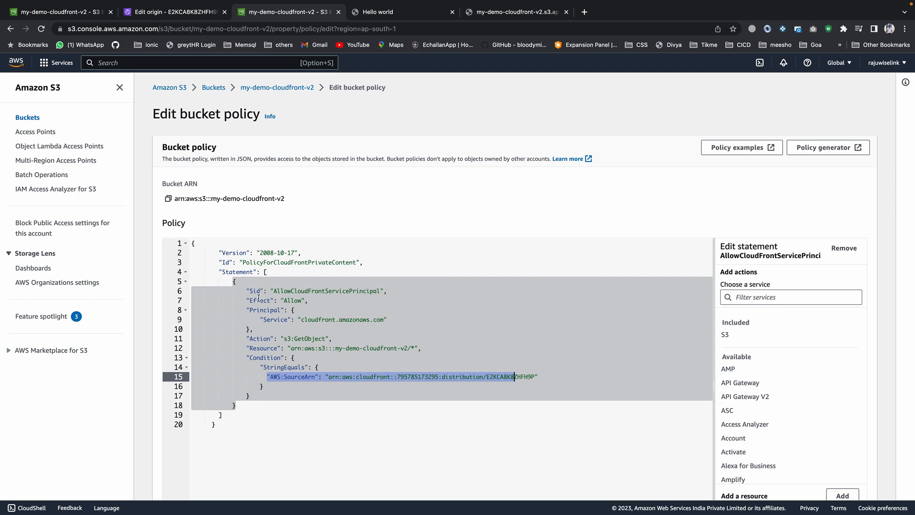
# - Save the edited bucket policy of my-demo-cloudfront-v2
pyautogui.scroll(-5, 752, 347)
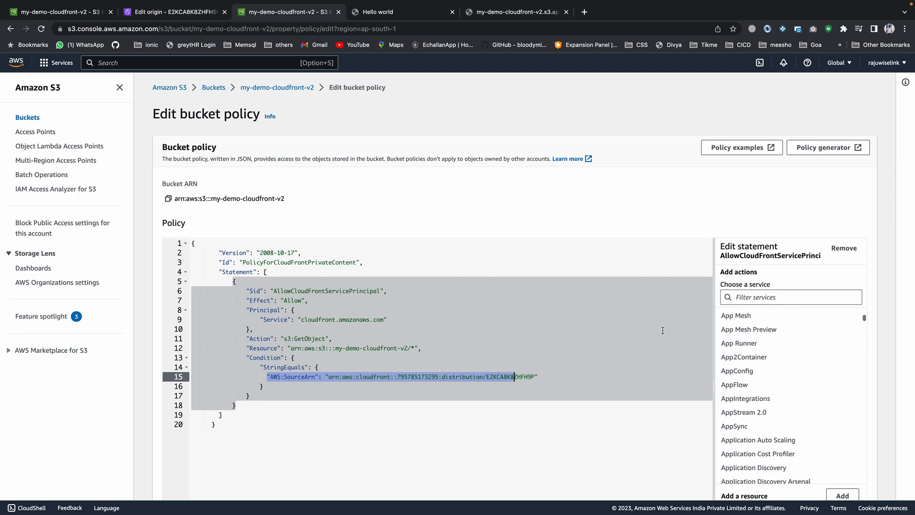
pyautogui.scroll(-3, 568, 336)
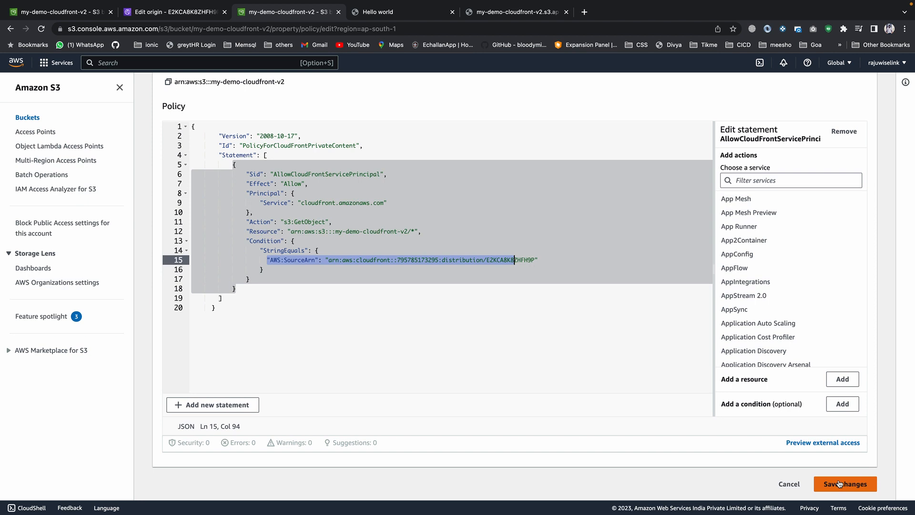
pyautogui.click(839, 482)
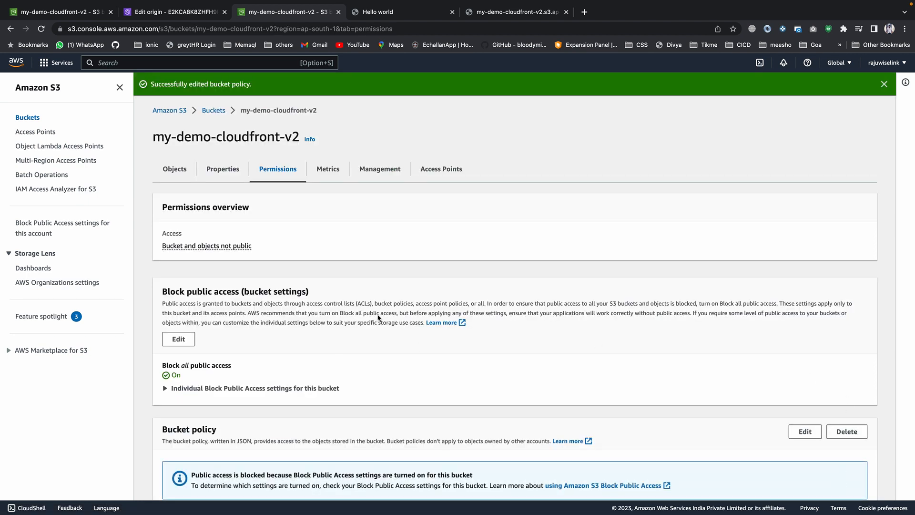
# - Return to the CloudFront distributions list, check the status of the my-demo-cloudfront-v2 distribution, and open its details
pyautogui.click(143, 11)
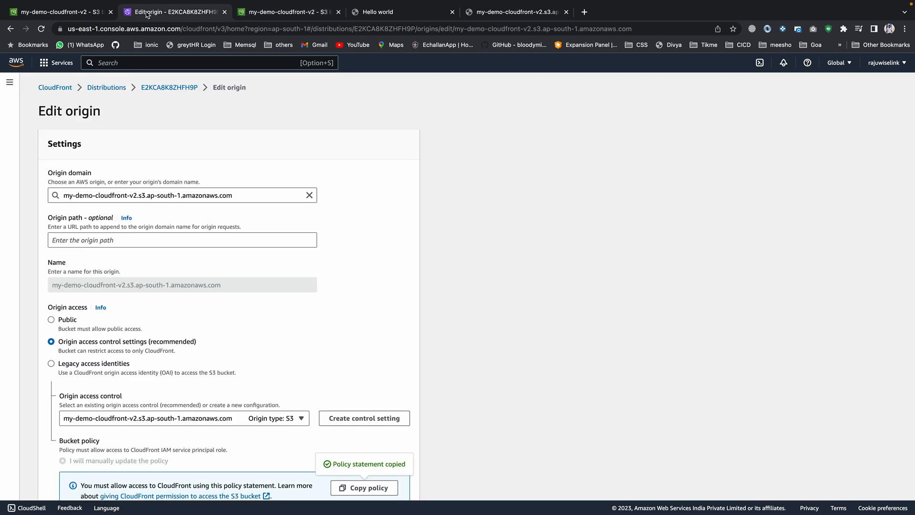
pyautogui.click(161, 88)
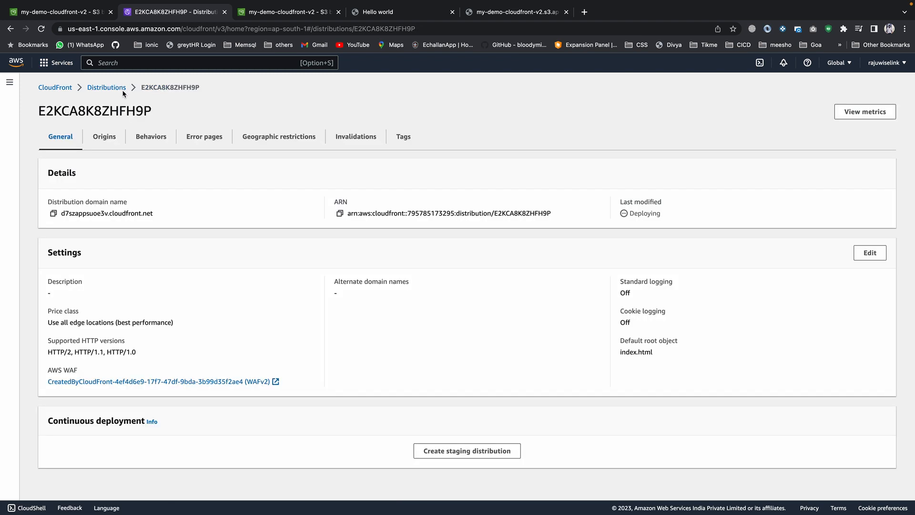
pyautogui.click(107, 89)
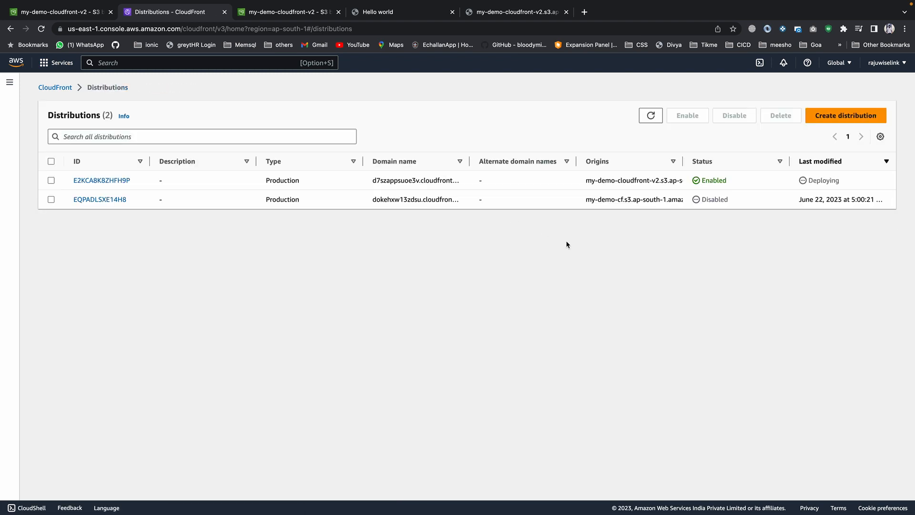
pyautogui.moveTo(732, 184); pyautogui.dragTo(690, 184)
pyautogui.click(101, 181)
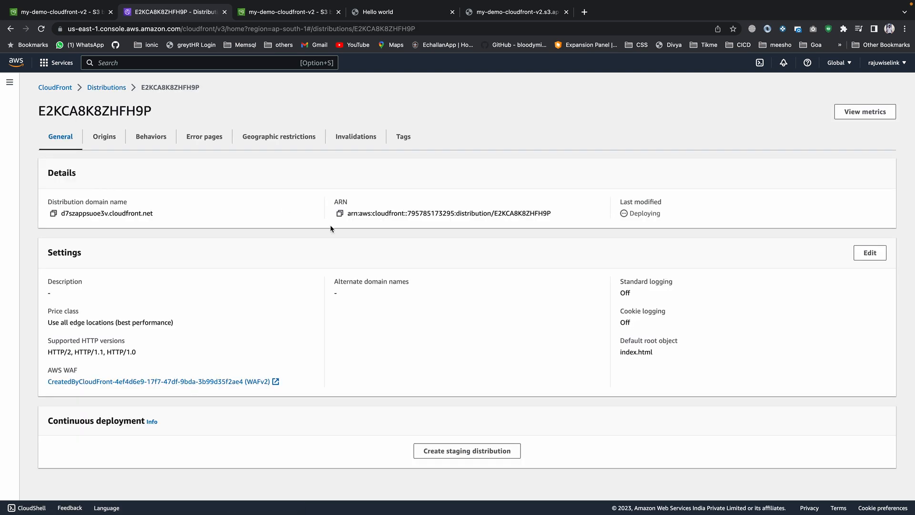
# - Copy the distribution's domain name, recheck its deployment state, and load the domain in a new browser tab
pyautogui.moveTo(61, 213); pyautogui.dragTo(163, 213)
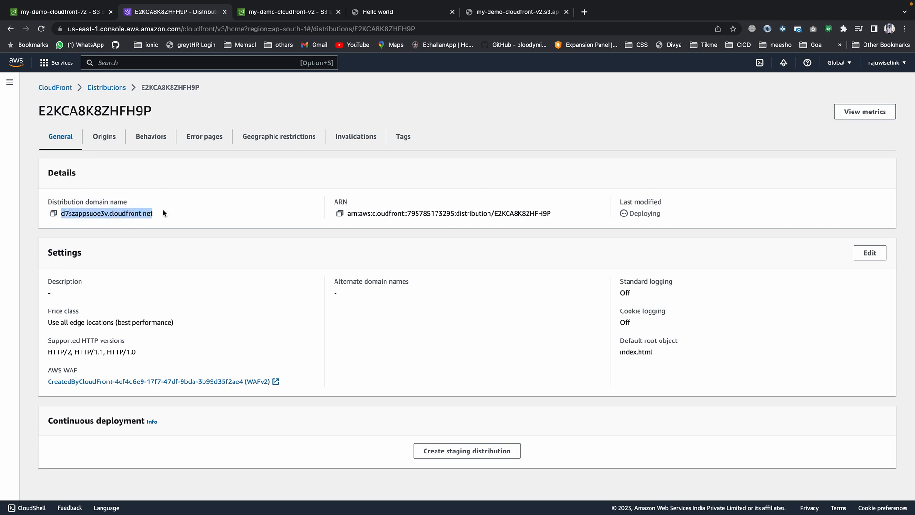
pyautogui.press('super+c')
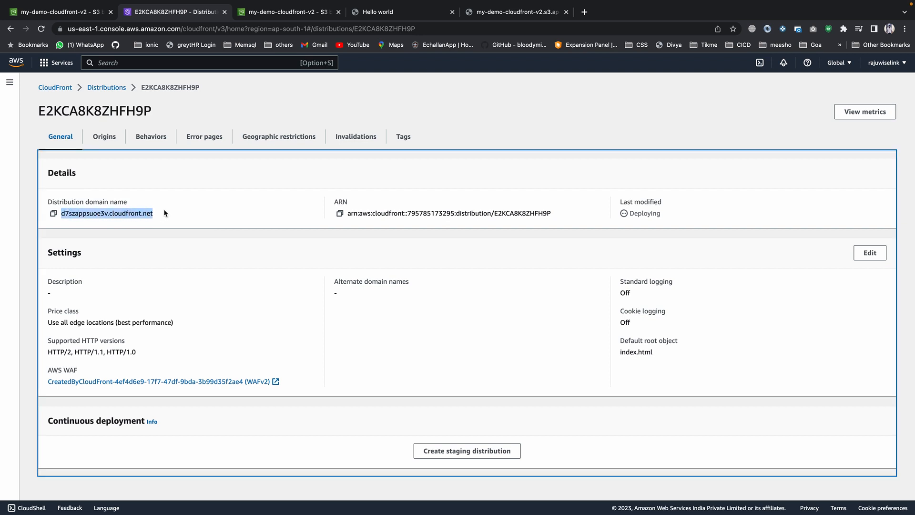
pyautogui.moveTo(676, 219); pyautogui.dragTo(620, 217)
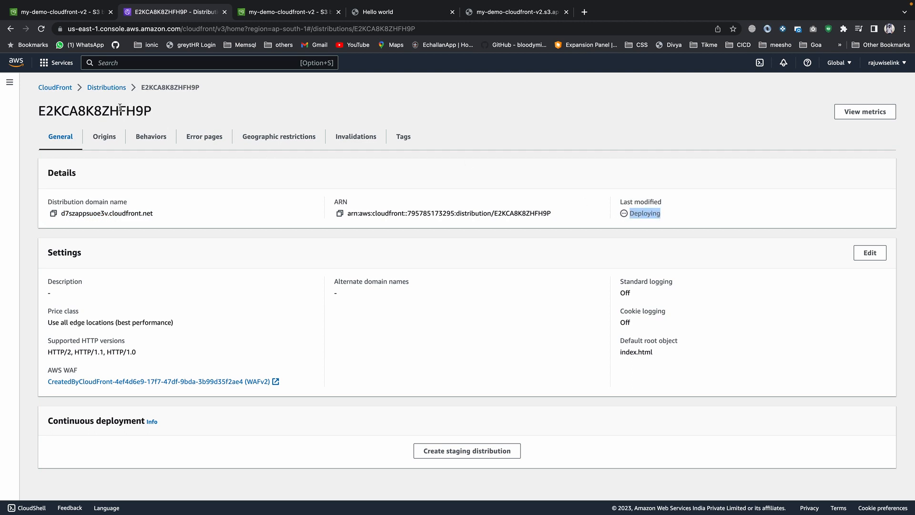
pyautogui.click(40, 29)
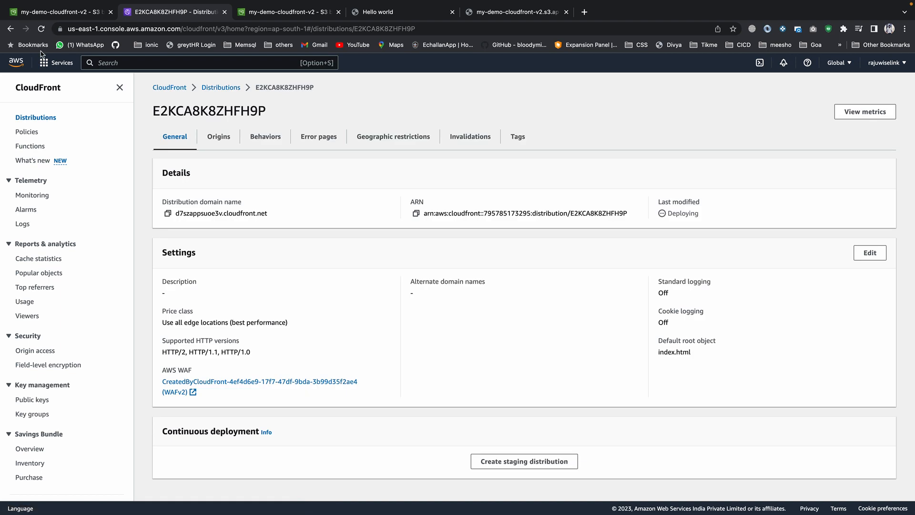
pyautogui.click(584, 12)
pyautogui.press('super+v')
pyautogui.press('Return')
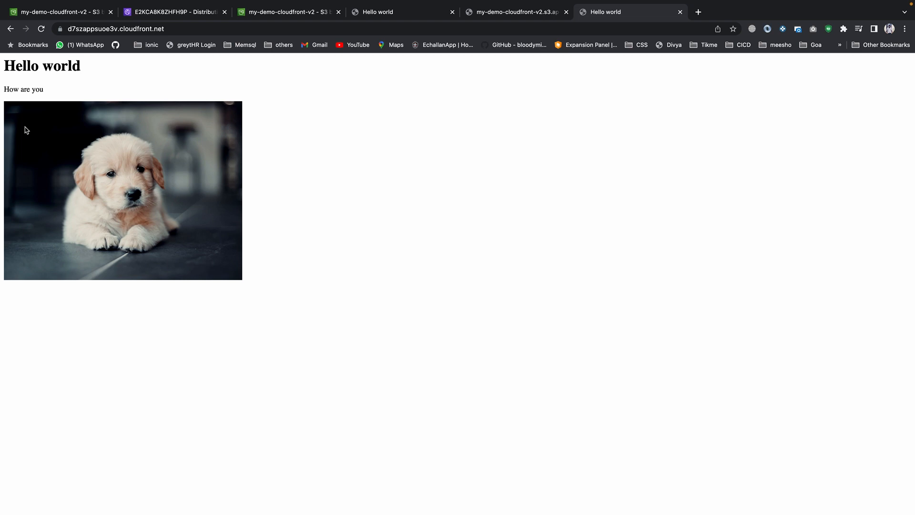
# - Look up the object file names stored in the my-demo-cloudfront-v2 bucket
pyautogui.click(187, 29)
pyautogui.click(218, 30)
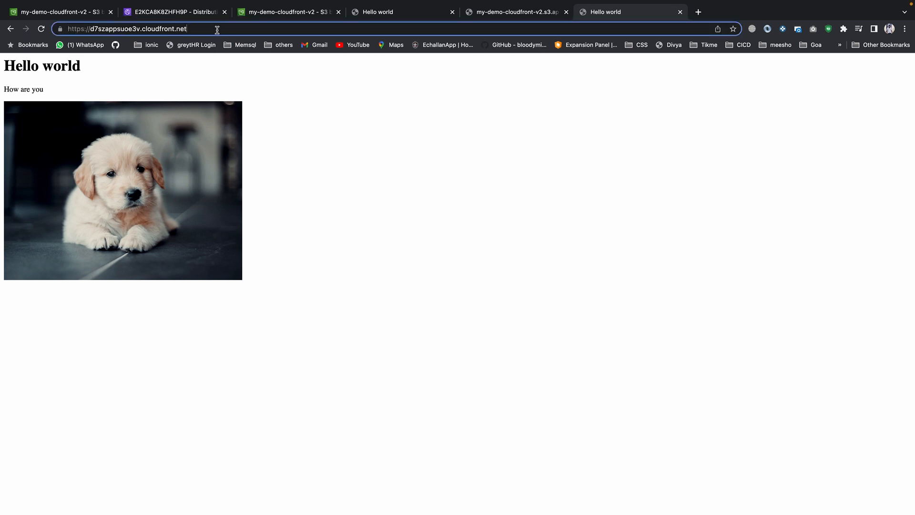
pyautogui.click(62, 13)
pyautogui.click(30, 118)
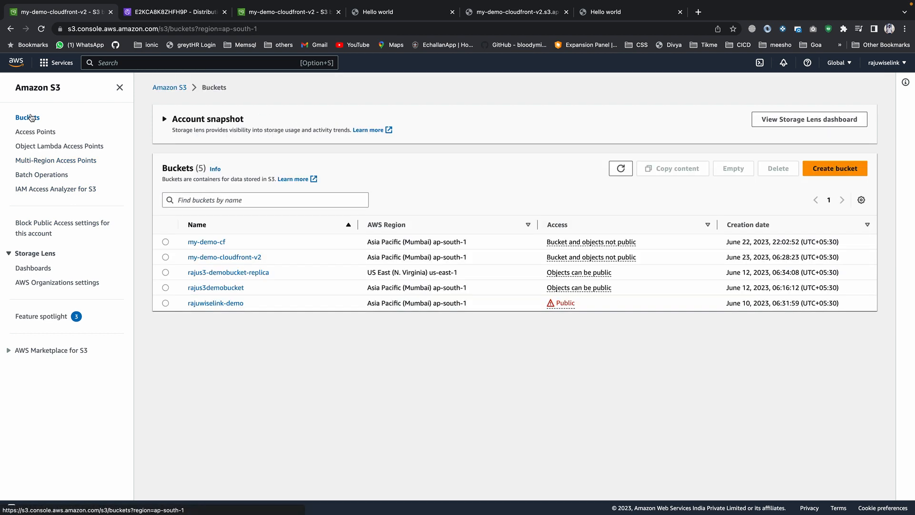
pyautogui.click(225, 257)
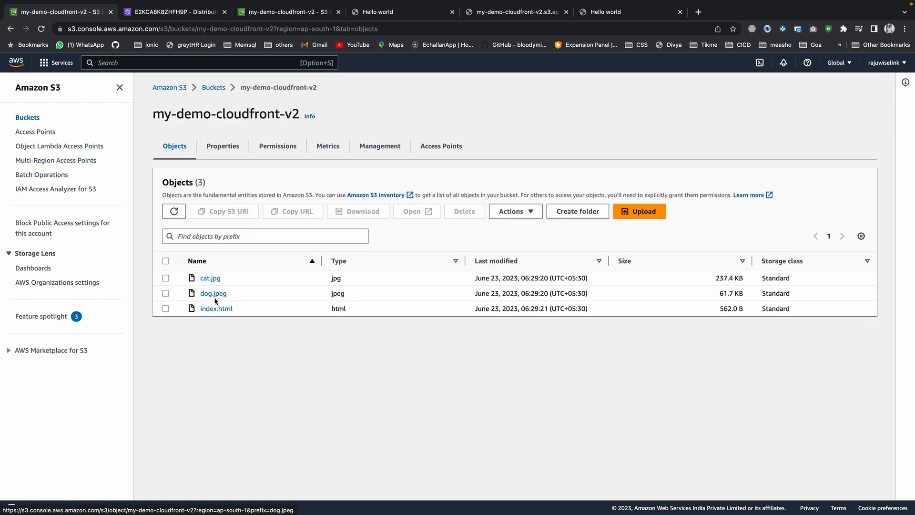
# - Return to the CloudFront site and append /dog.jpg to its address
pyautogui.click(609, 14)
pyautogui.write('/d')
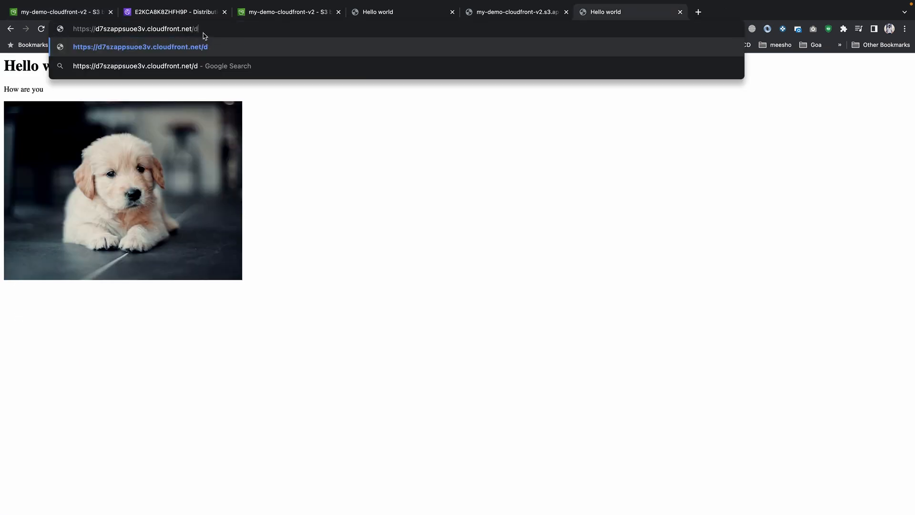
pyautogui.write('og.jpg')
# - Open the browser's network inspector at a reduced height and load the dog.jpg address
pyautogui.rightClick(329, 135)
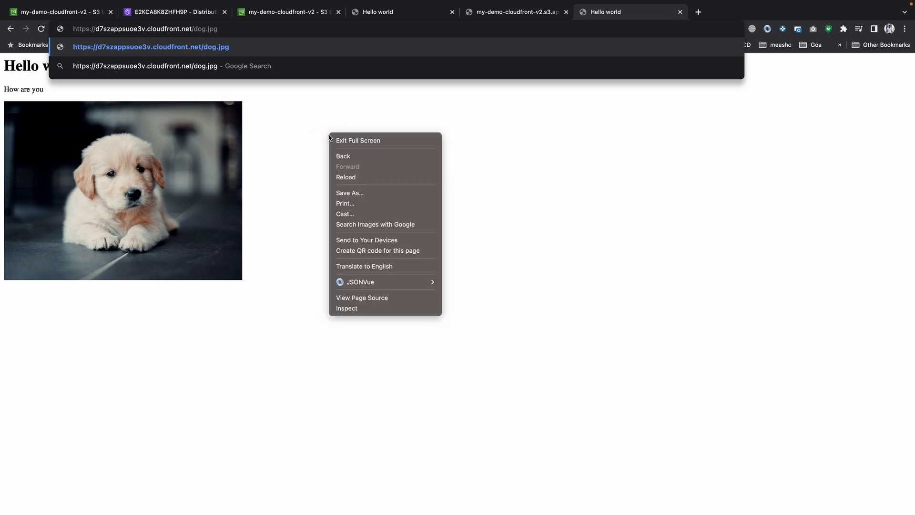
pyautogui.click(350, 310)
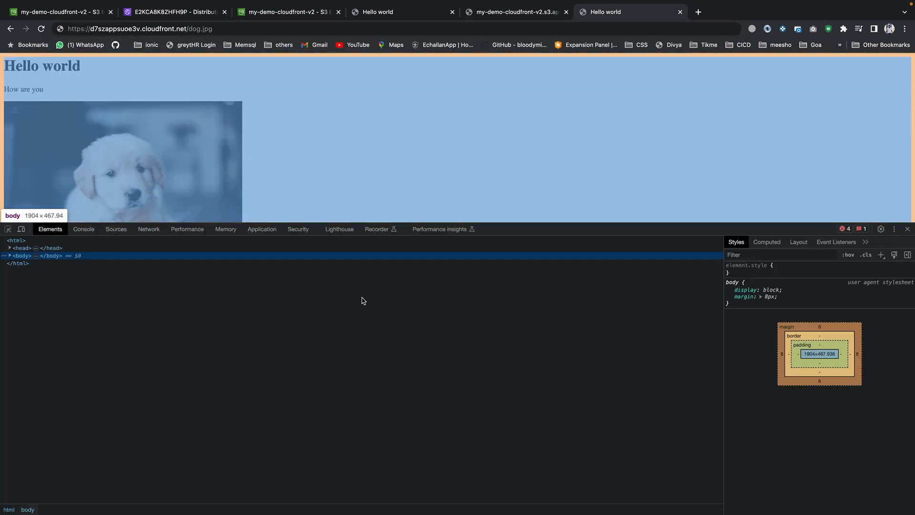
pyautogui.moveTo(540, 225); pyautogui.dragTo(537, 341)
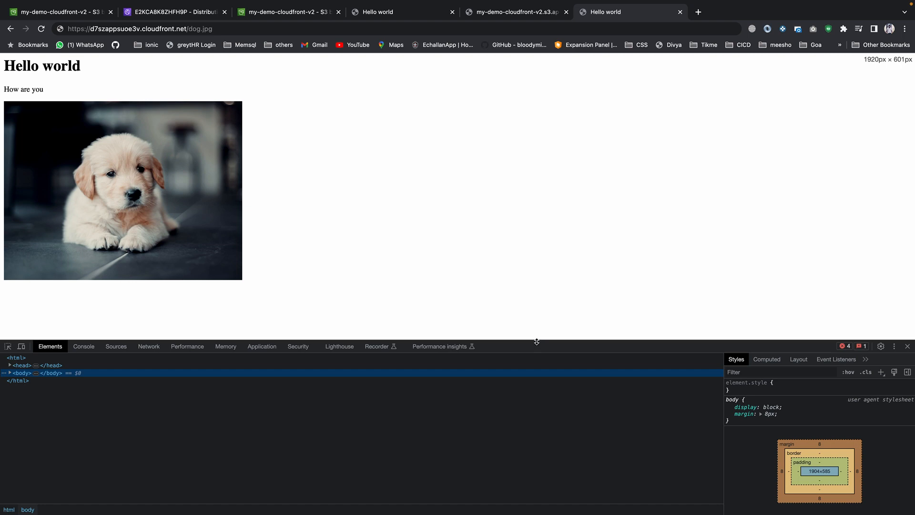
pyautogui.click(149, 346)
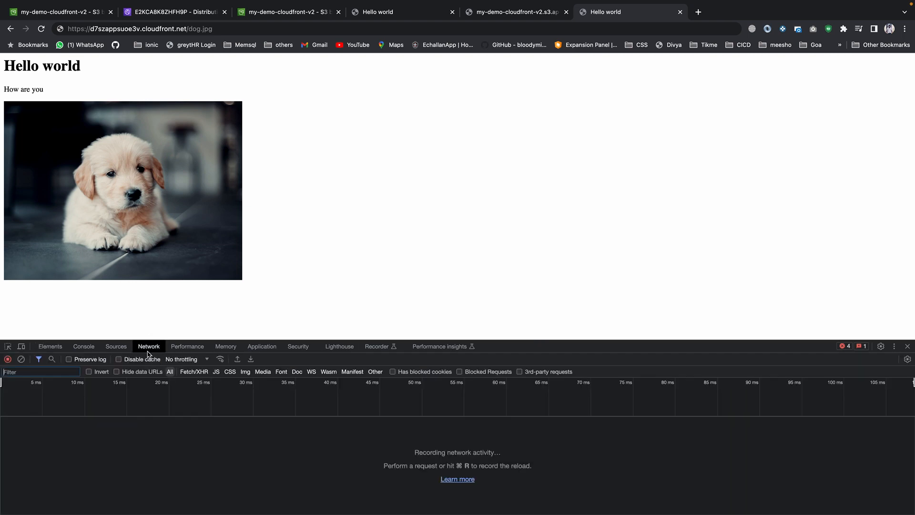
pyautogui.click(230, 30)
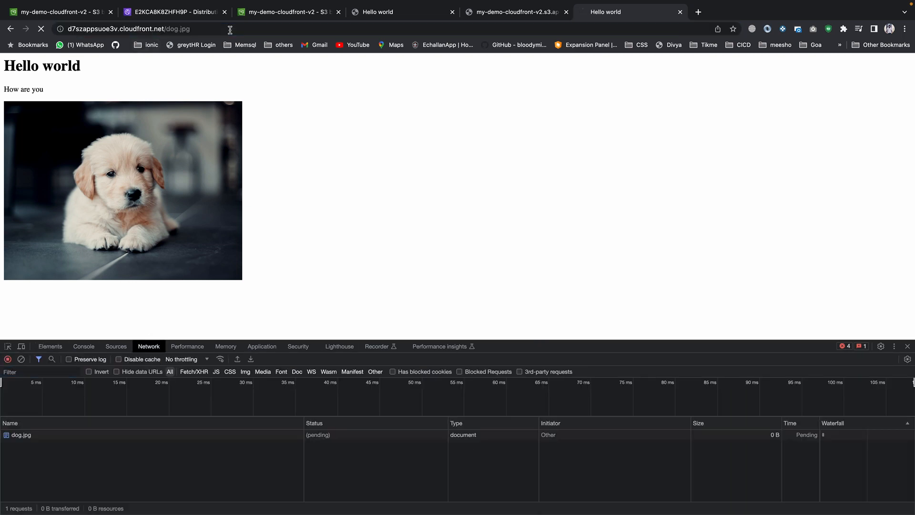
pyautogui.press('Return')
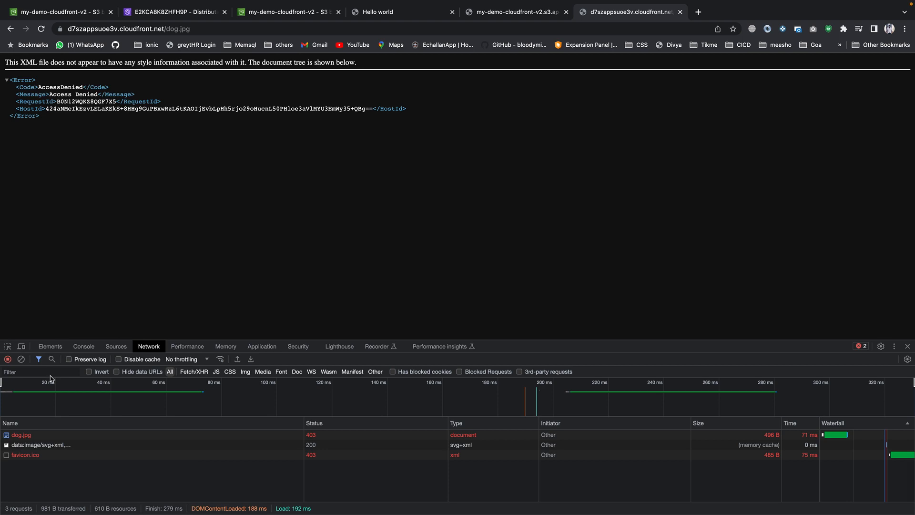
# - Correct the image address to /dog.jpeg, load it, and examine the headers of its network request
pyautogui.click(181, 29)
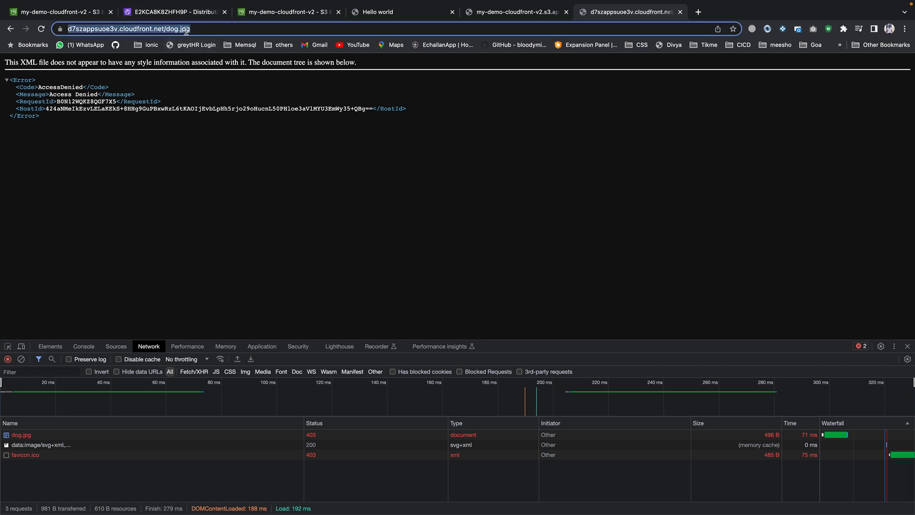
pyautogui.press('Right')
pyautogui.write('e')
pyautogui.press('Return')
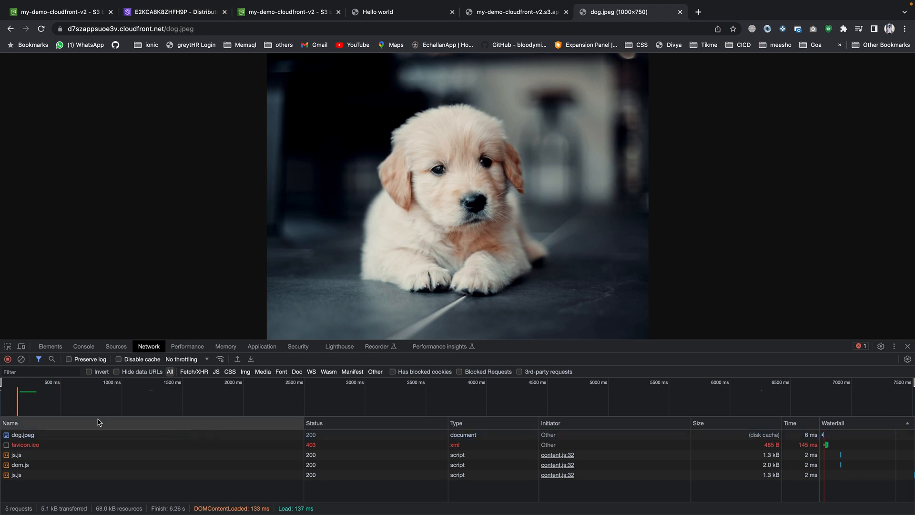
pyautogui.click(16, 436)
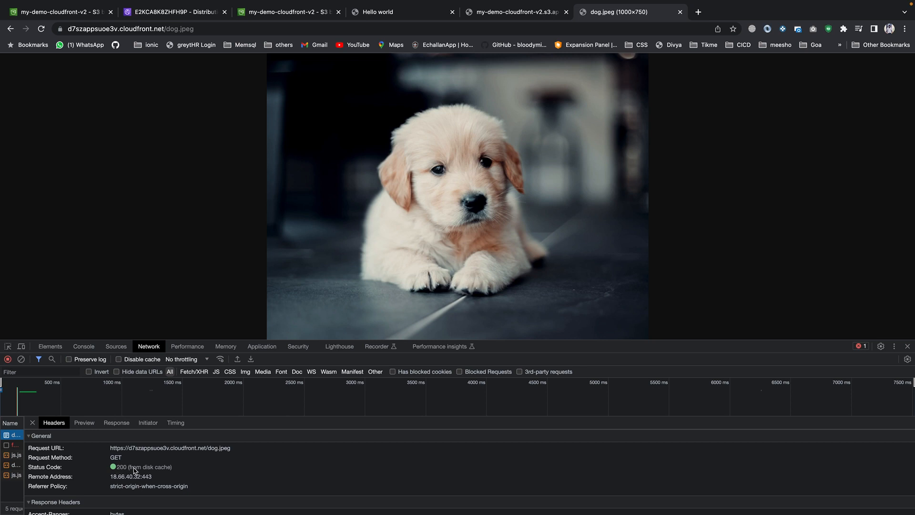
pyautogui.scroll(-6, 129, 470)
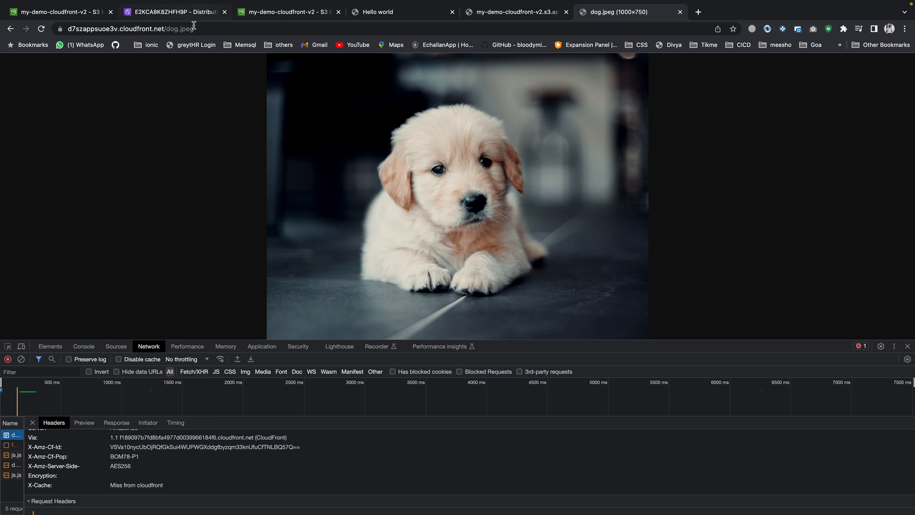
# - Reload the dog.jpeg address several times and check the status of its network request
pyautogui.moveTo(166, 29); pyautogui.dragTo(208, 29)
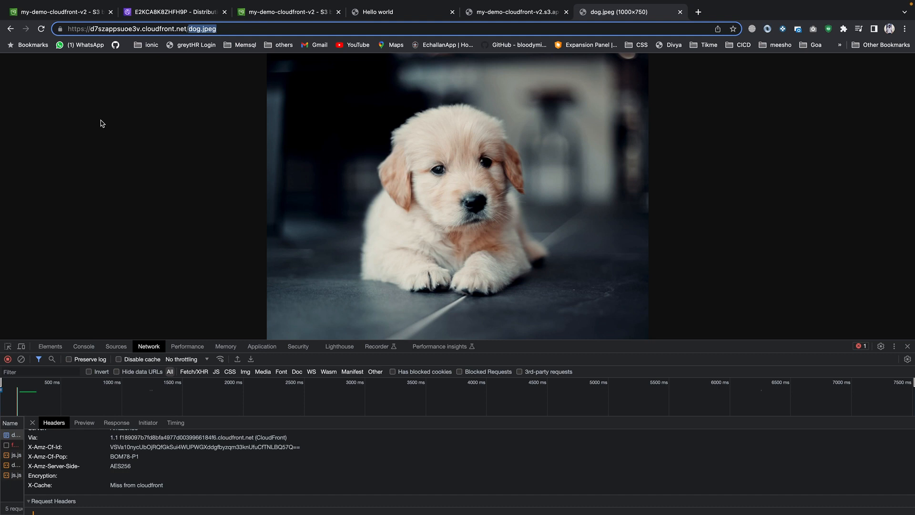
pyautogui.click(42, 29)
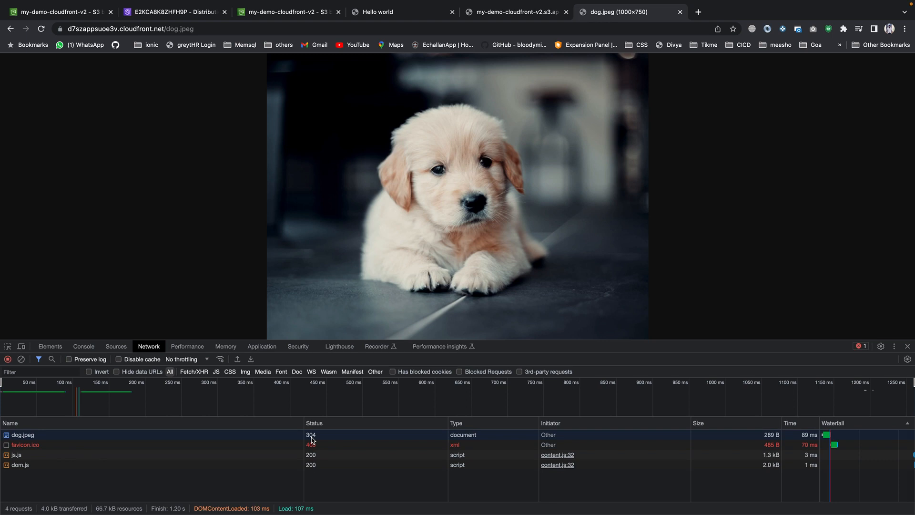
pyautogui.click(42, 30)
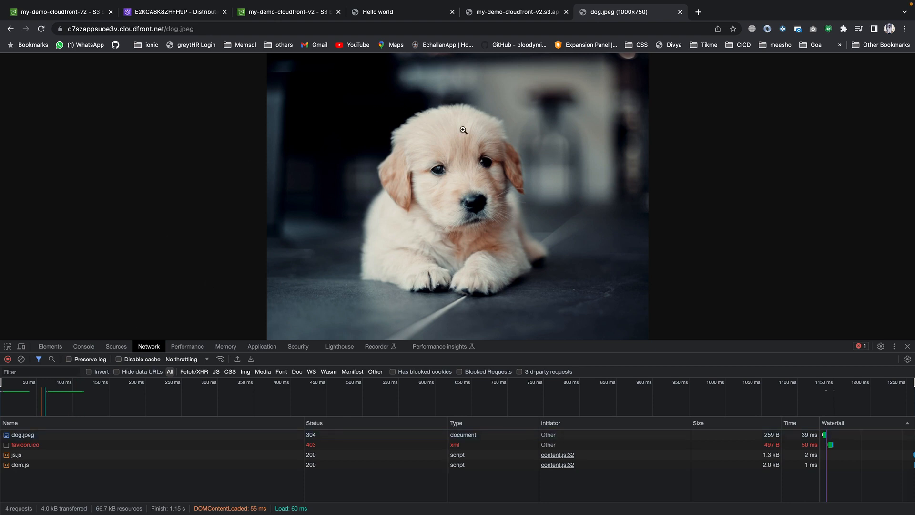
pyautogui.click(42, 30)
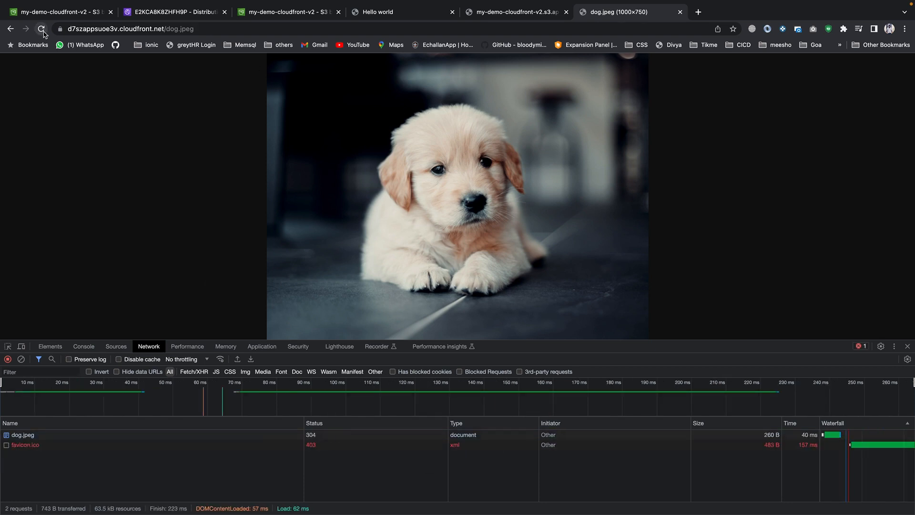
pyautogui.click(42, 32)
pyautogui.click(43, 31)
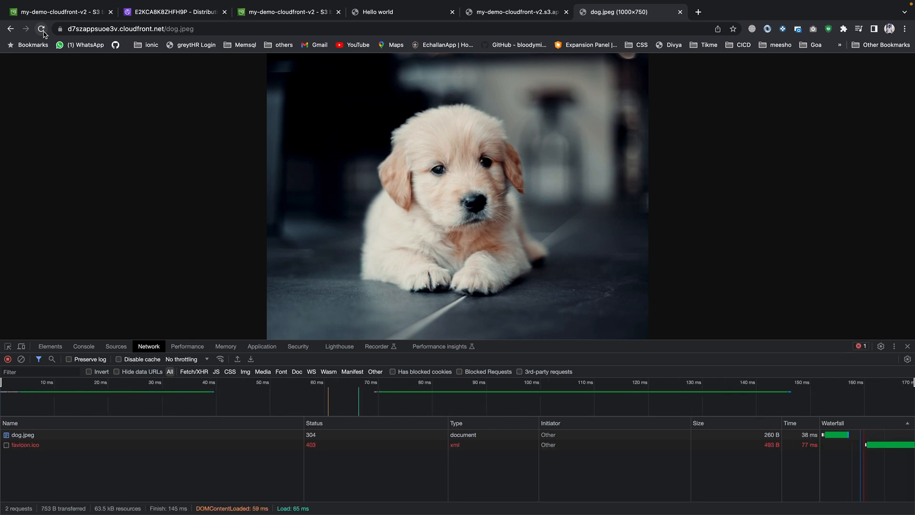
# - Replace dog.jpeg with cat.jpg in the CloudFront address and load the image
pyautogui.moveTo(165, 30); pyautogui.dragTo(194, 29)
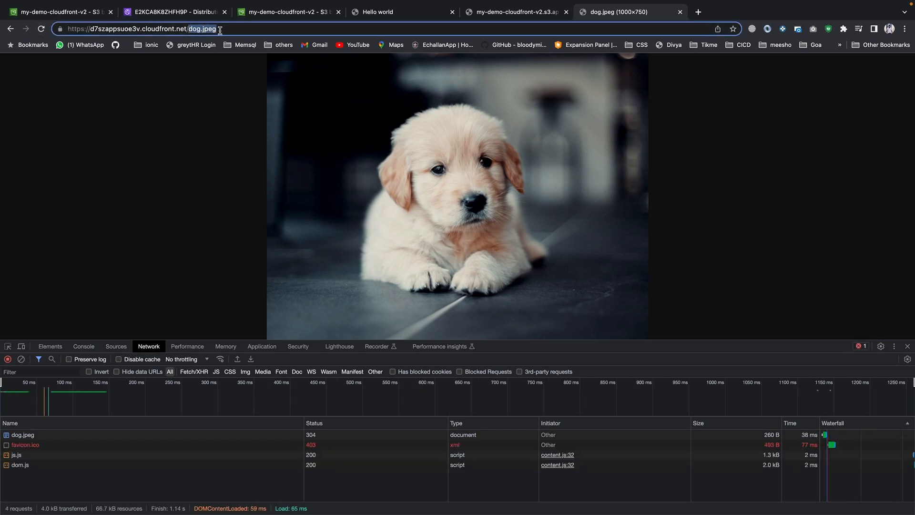
pyautogui.write('cat.')
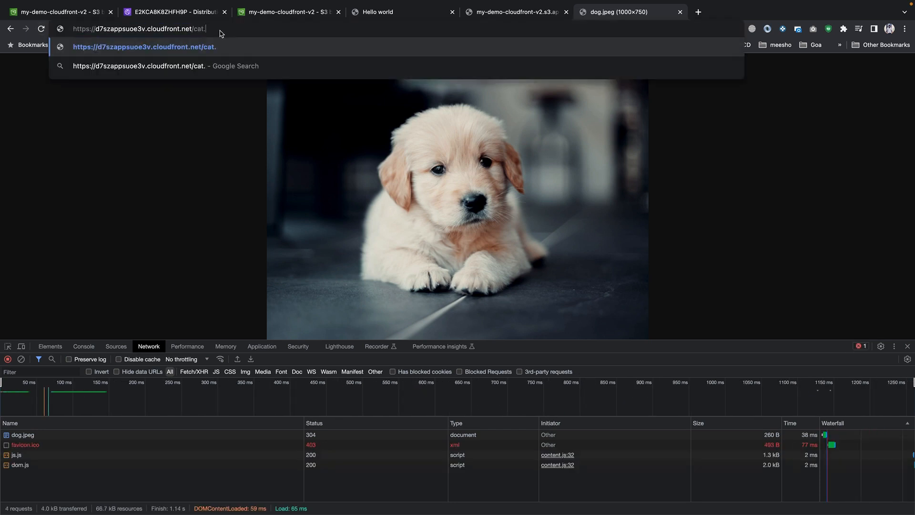
pyautogui.write('jpg')
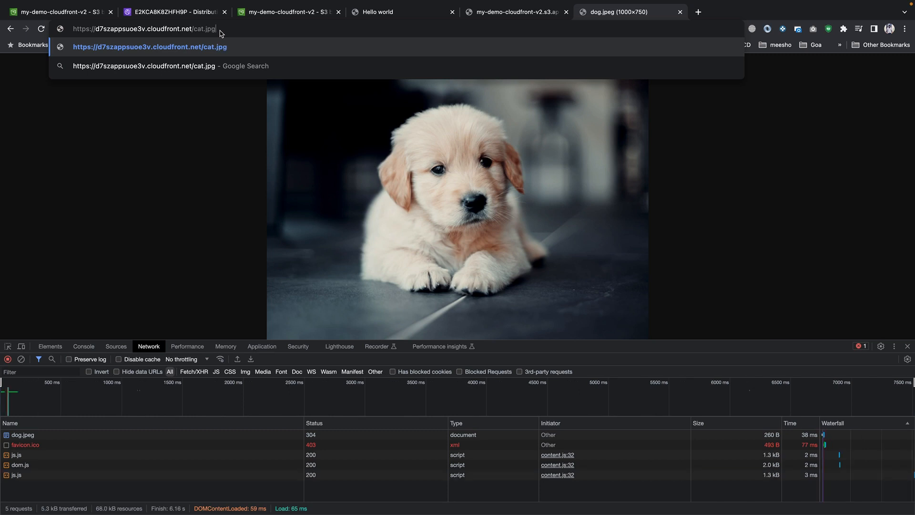
pyautogui.press('Return')
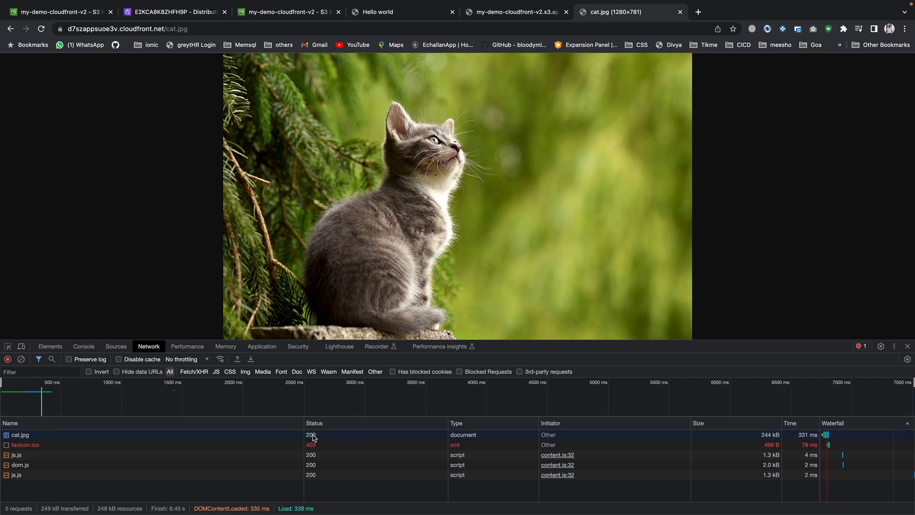
# - Reload cat.jpg and examine the X-Cache header of its network request in an enlarged inspector
pyautogui.click(41, 29)
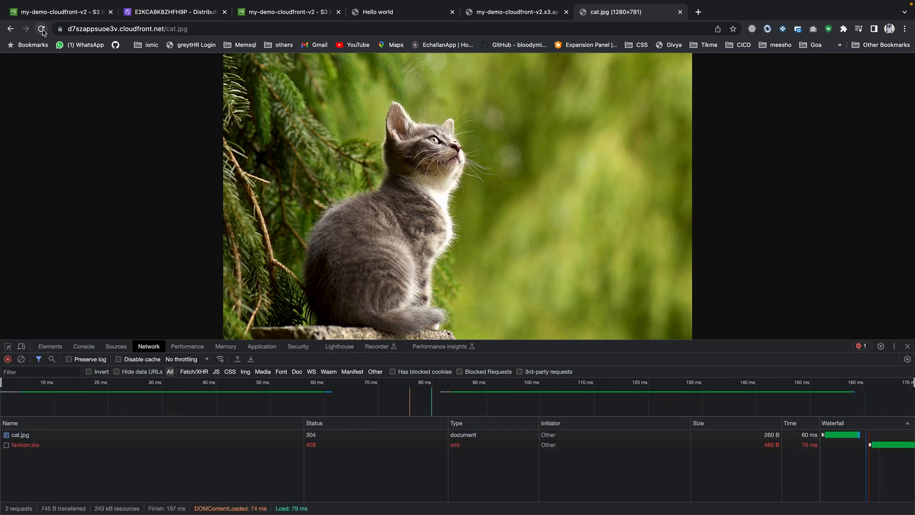
pyautogui.click(20, 435)
pyautogui.scroll(-5, 186, 473)
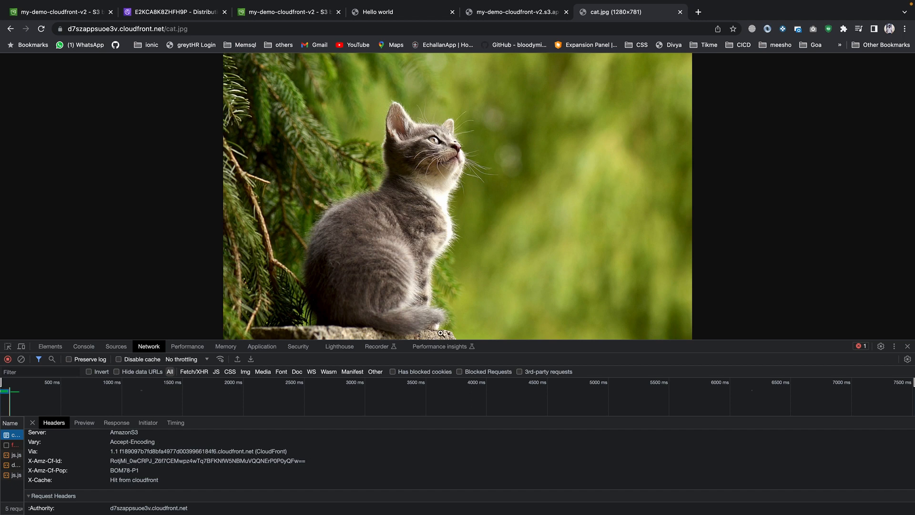
pyautogui.moveTo(508, 343); pyautogui.dragTo(506, 186)
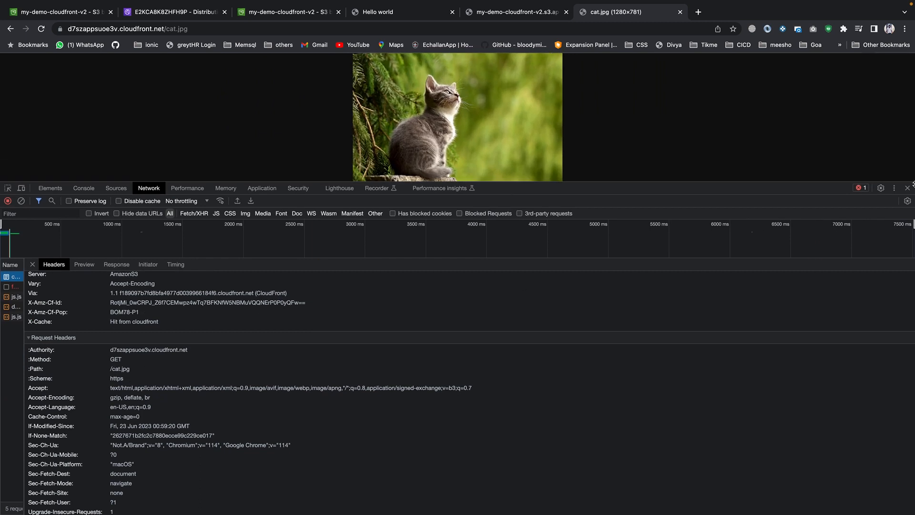
pyautogui.click(894, 189)
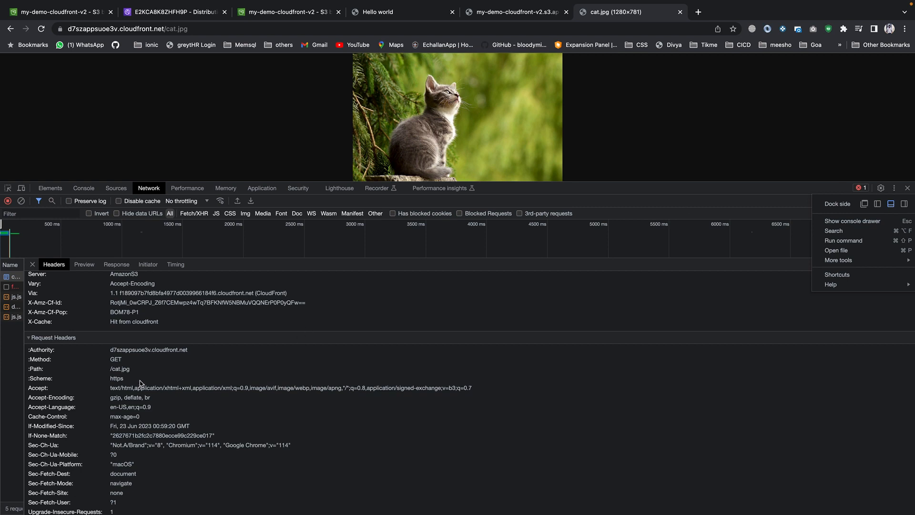
pyautogui.click(134, 320)
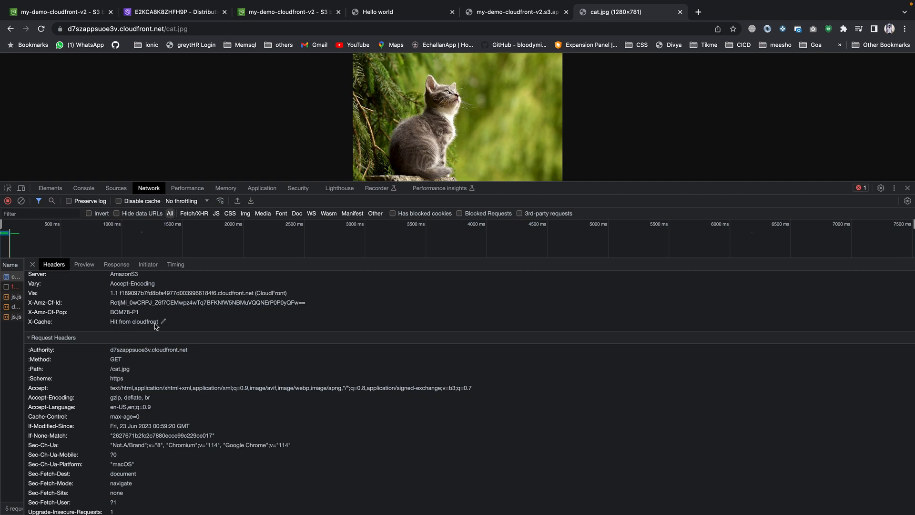
pyautogui.moveTo(157, 322); pyautogui.dragTo(109, 323)
# - Reload cat.jpg once more, check the X-Cache header of the new request, and close the inspector
pyautogui.click(41, 29)
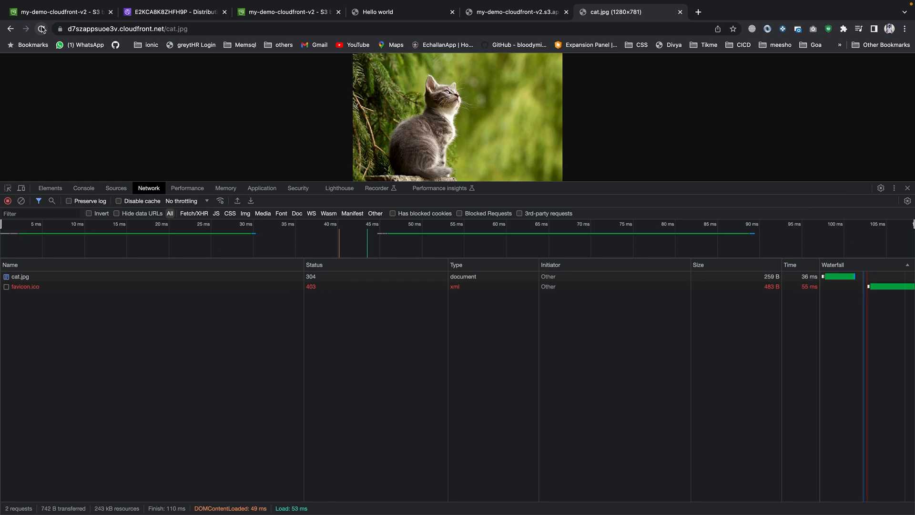
pyautogui.click(36, 279)
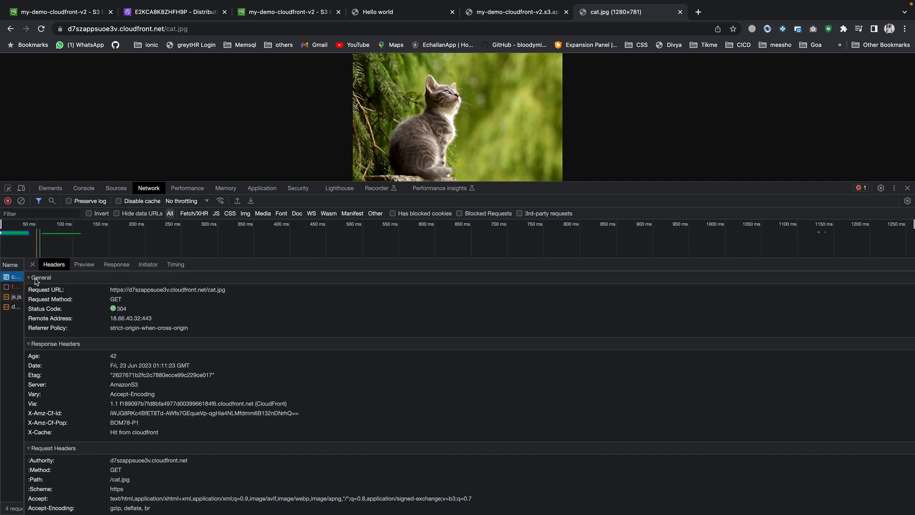
pyautogui.scroll(-2, 148, 416)
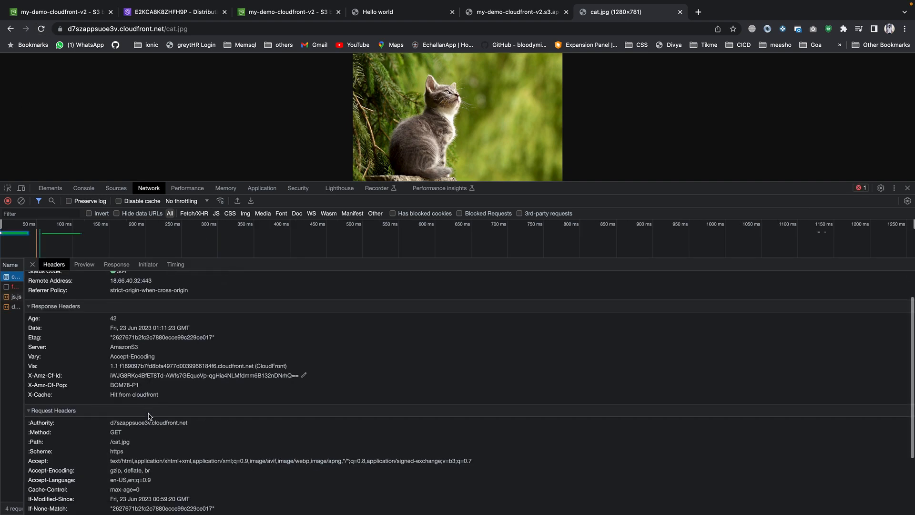
pyautogui.scroll(-1, 148, 416)
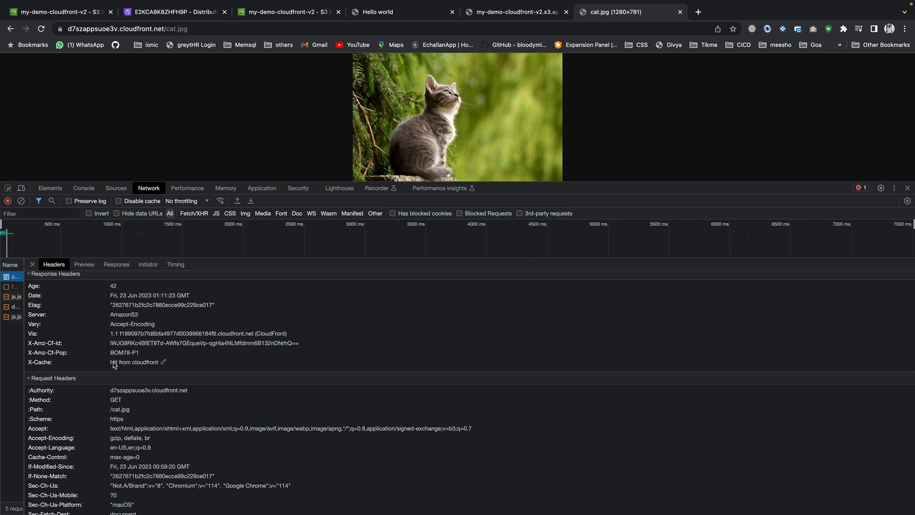
pyautogui.moveTo(111, 362); pyautogui.dragTo(158, 366)
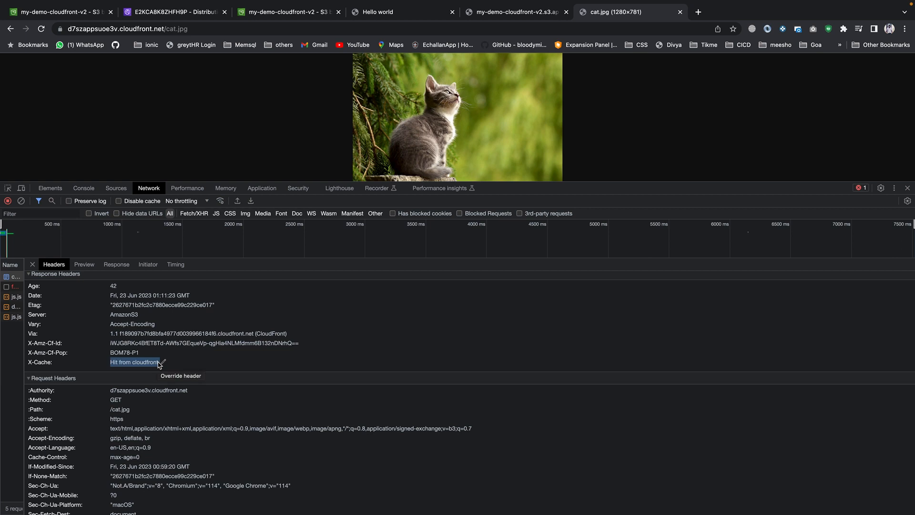
pyautogui.click(908, 188)
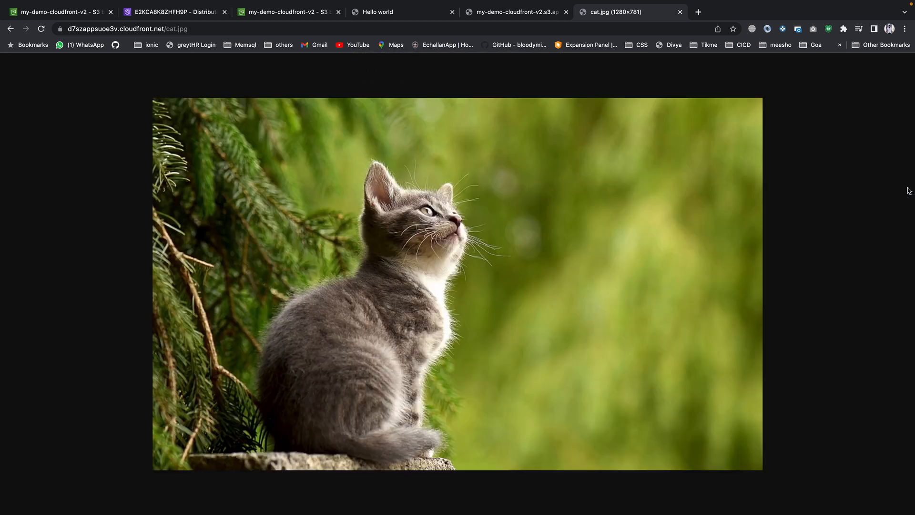
# - Return to the CloudFront console, reopen the my-demo-cloudfront-v2 distribution from the distributions list, and highlight its domain name
pyautogui.moveTo(250, 3)
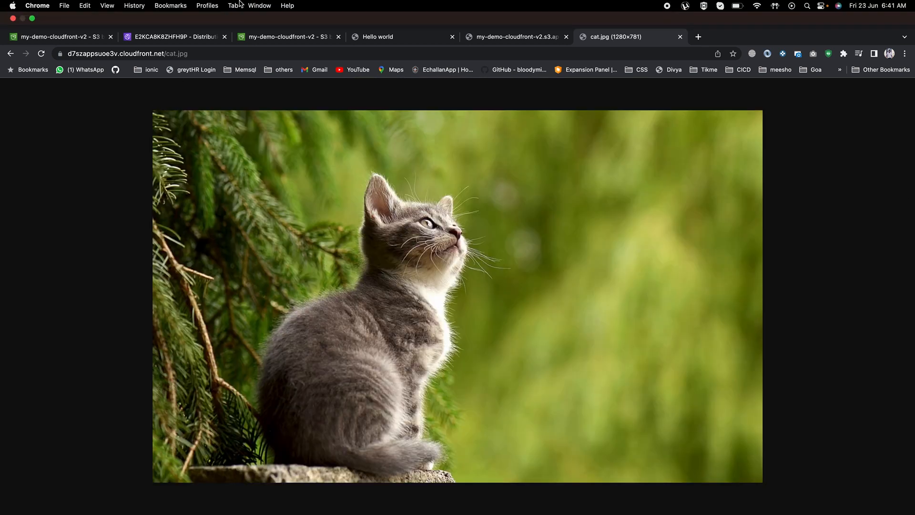
pyautogui.click(161, 40)
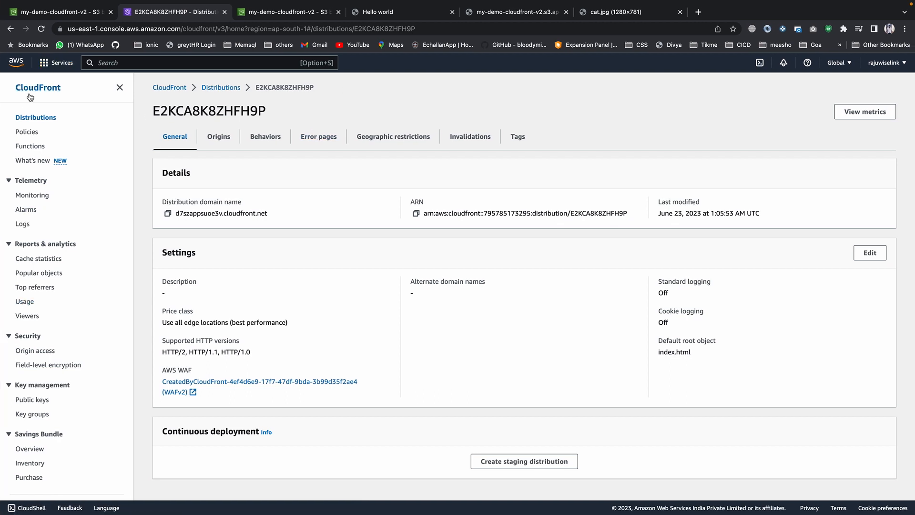
pyautogui.click(34, 119)
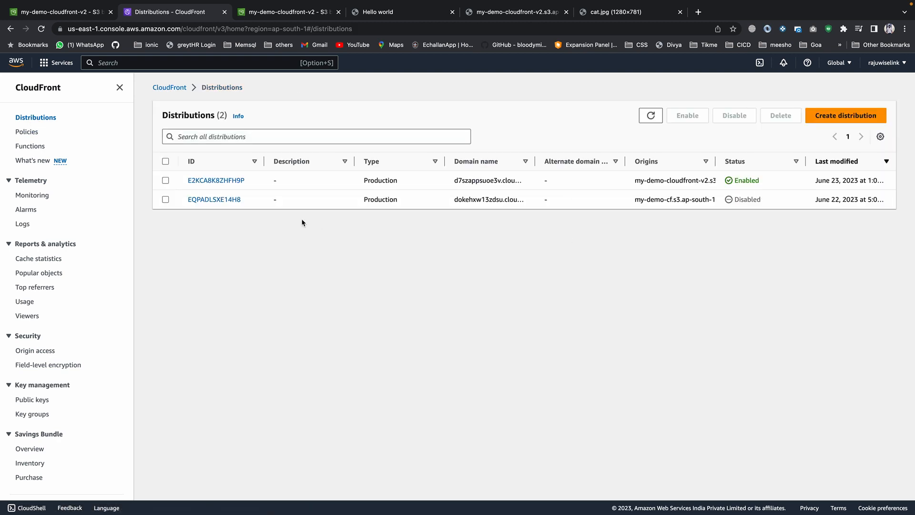
pyautogui.click(210, 180)
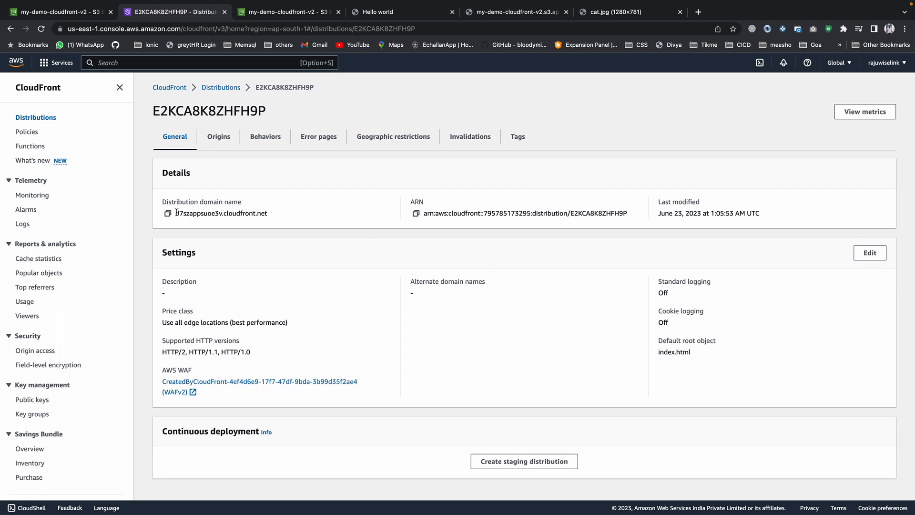
pyautogui.tripleClick(277, 215)
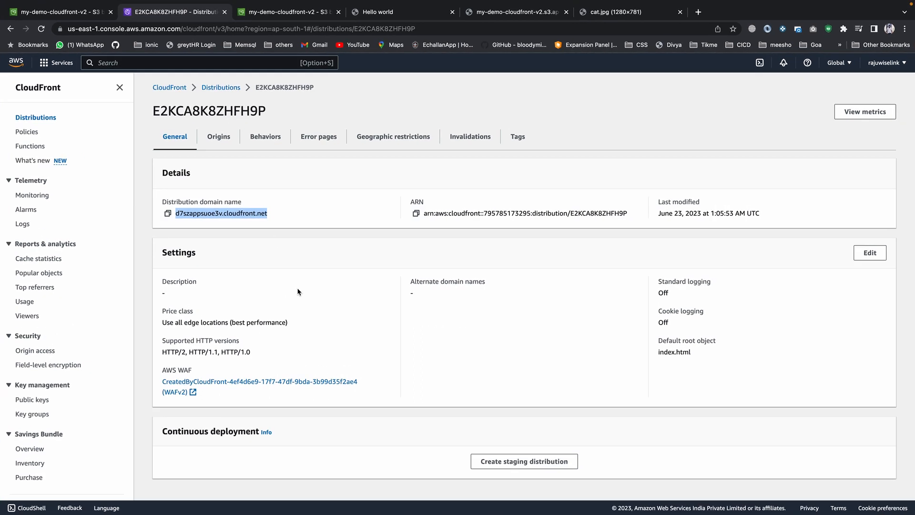
# - Switch to the AWS CloudFront presentation in PowerPoint
pyautogui.hotkey('ctrl', 'Left')
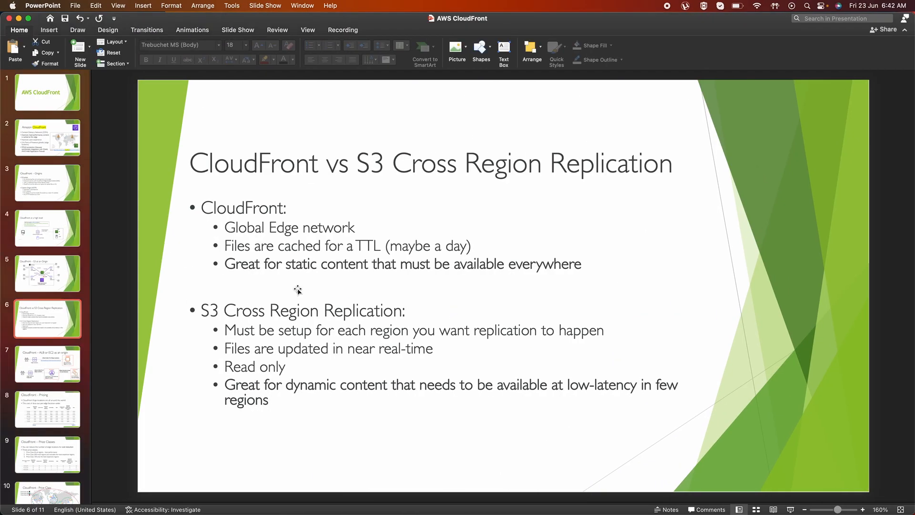